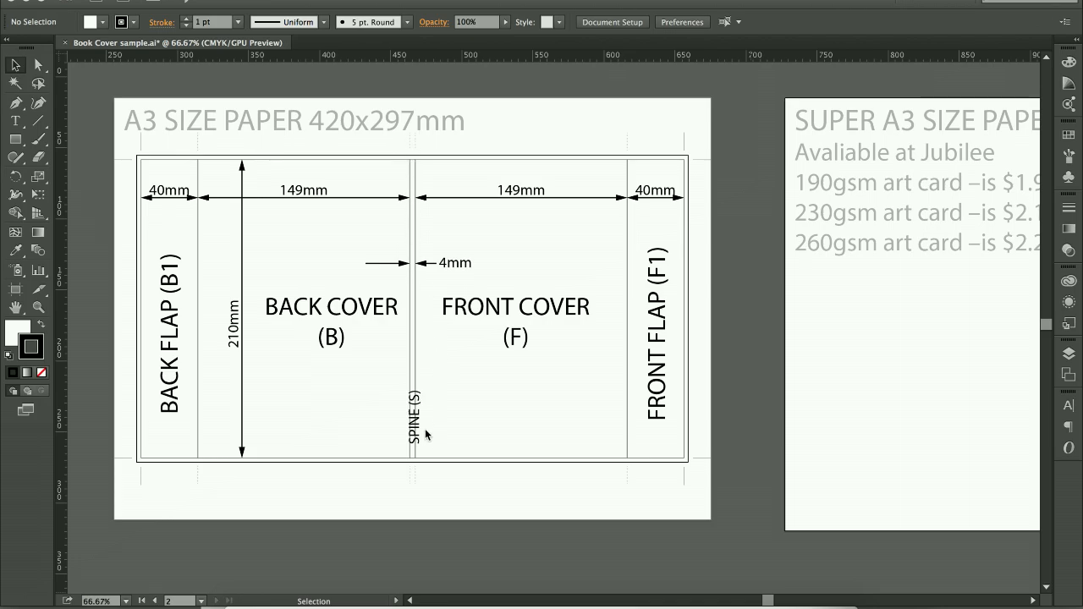
- Review the Super A3 paper notes and the A3 book cover layout with its flap, cover and spine dimensions
{"action": "scroll", "coordinate": [424, 428], "scroll_direction": "right", "scroll_amount": 5}
{"action": "scroll", "coordinate": [421, 426], "scroll_direction": "right", "scroll_amount": 6}
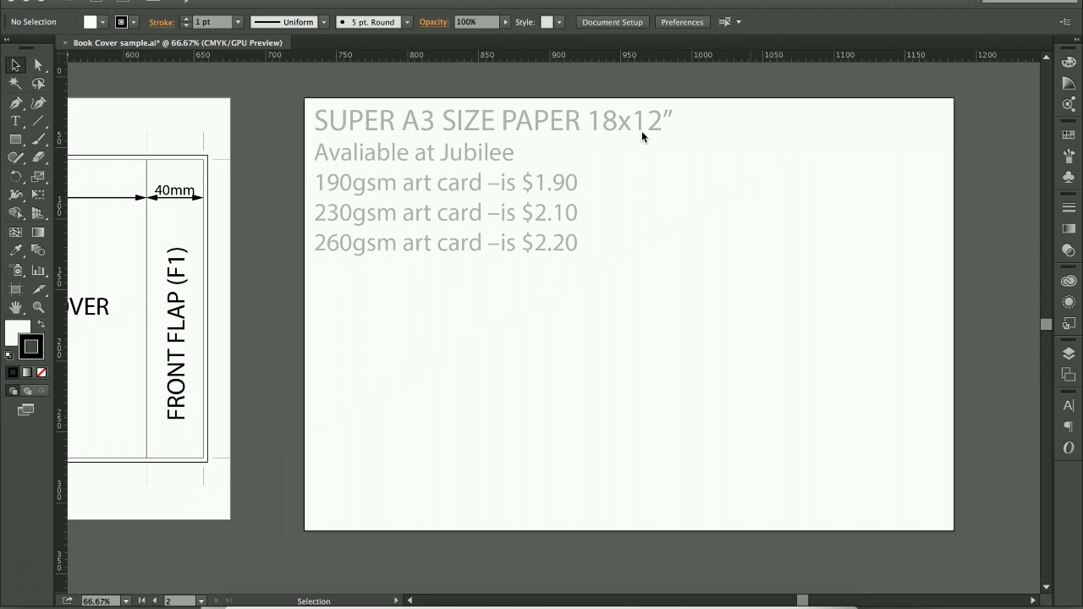
{"action": "key", "text": "space"}
{"action": "key", "text": "space"}
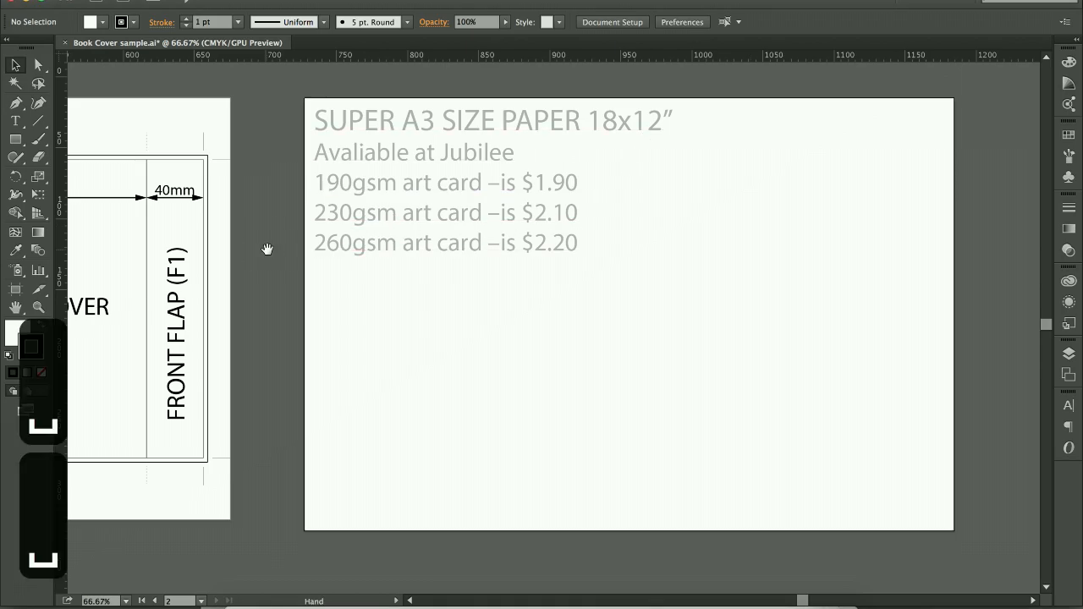
{"action": "left_click_drag", "start_coordinate": [267, 248], "coordinate": [810, 265]}
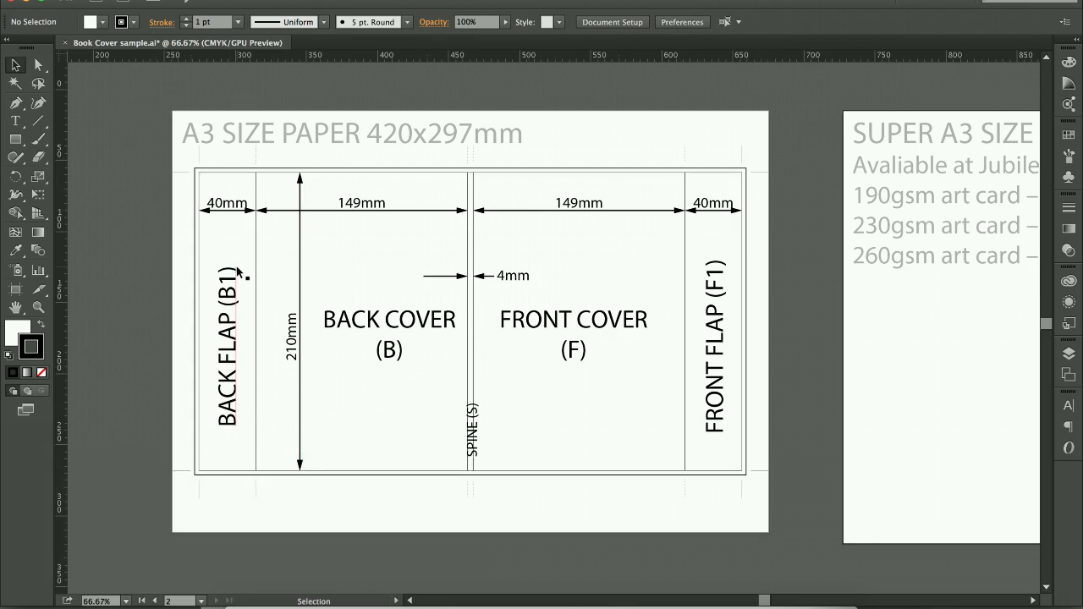
- Create a new A3 document in landscape orientation, 420 mm wide and 297 mm high
{"action": "key", "text": "super+n"}
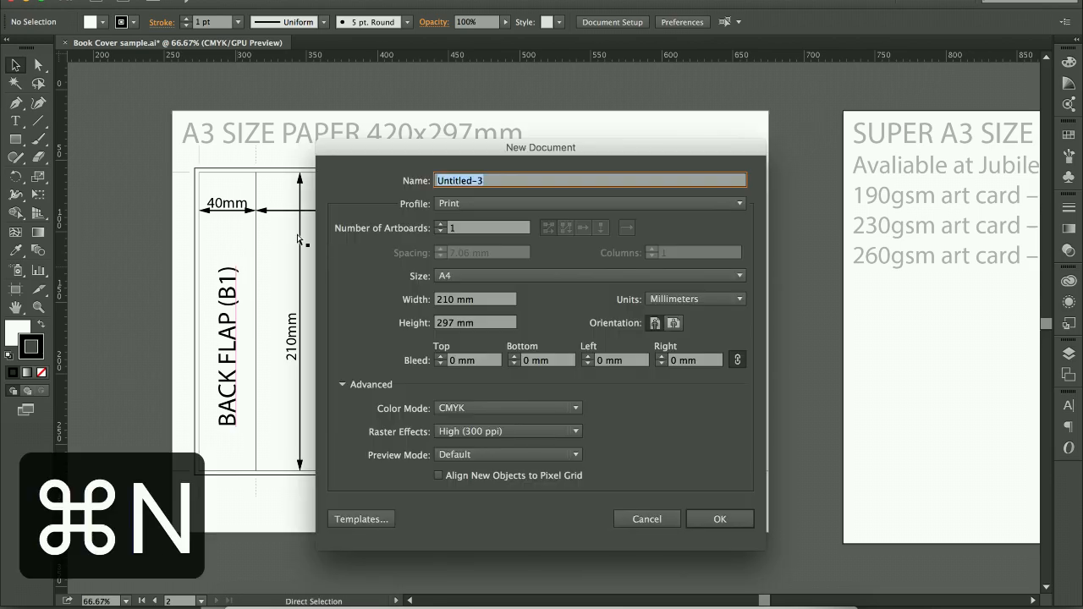
{"action": "left_click", "coordinate": [463, 276]}
{"action": "left_click", "coordinate": [474, 377]}
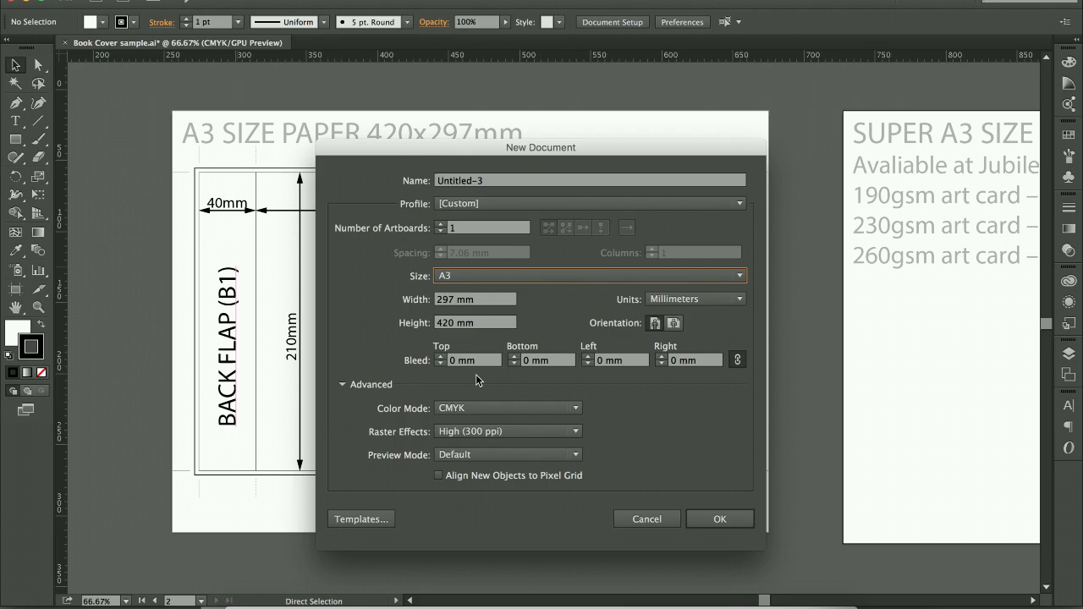
{"action": "left_click", "coordinate": [672, 323]}
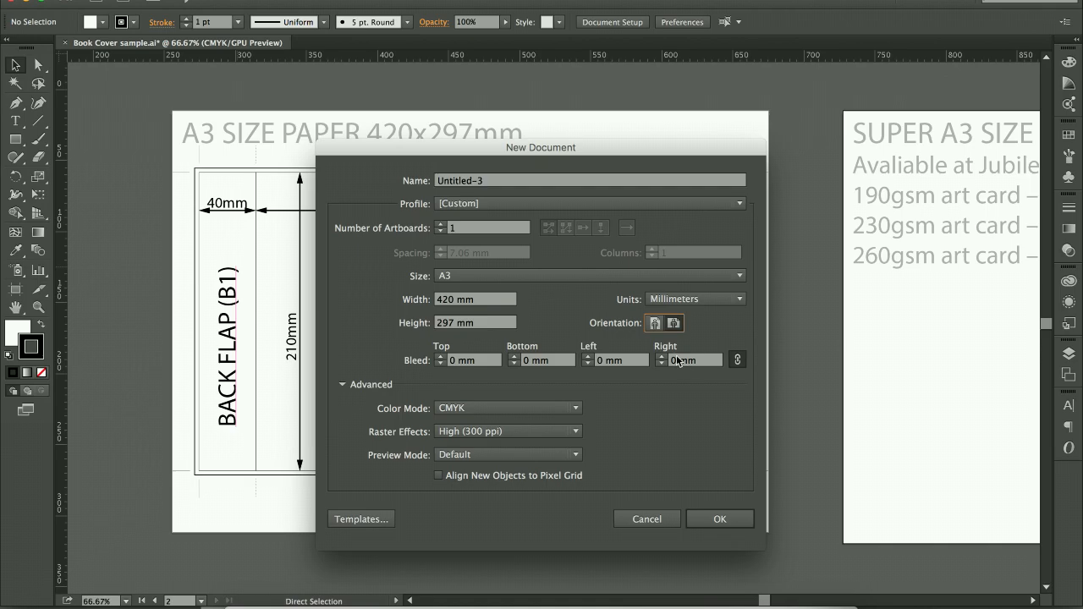
{"action": "left_click", "coordinate": [719, 519]}
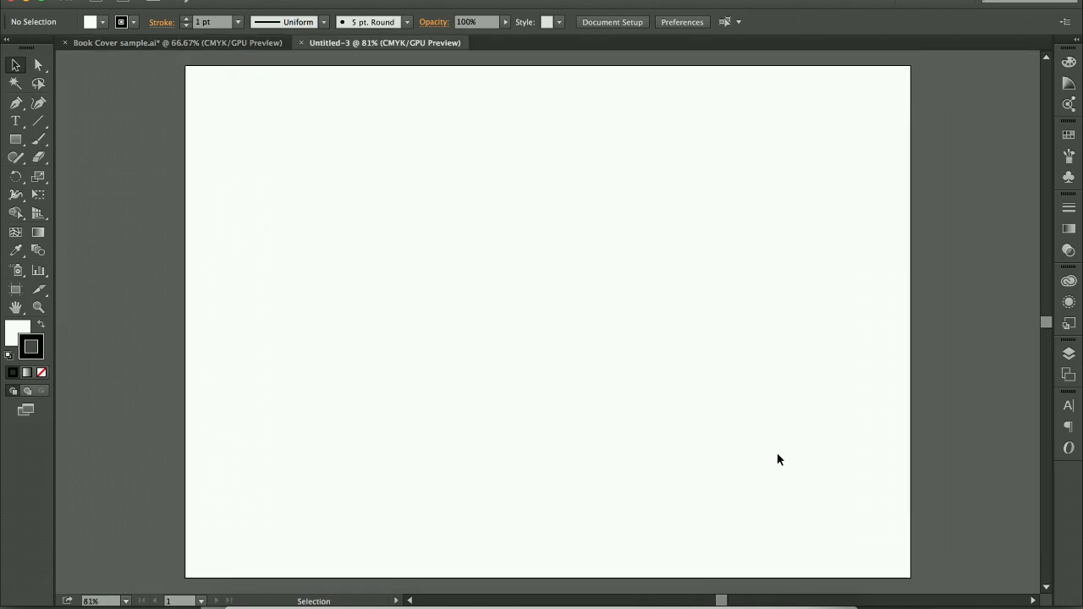
- Draw a rectangle 149 mm wide and 210 mm high on the empty canvas beside the artboard
{"action": "scroll", "coordinate": [774, 453], "scroll_direction": "right", "scroll_amount": 3}
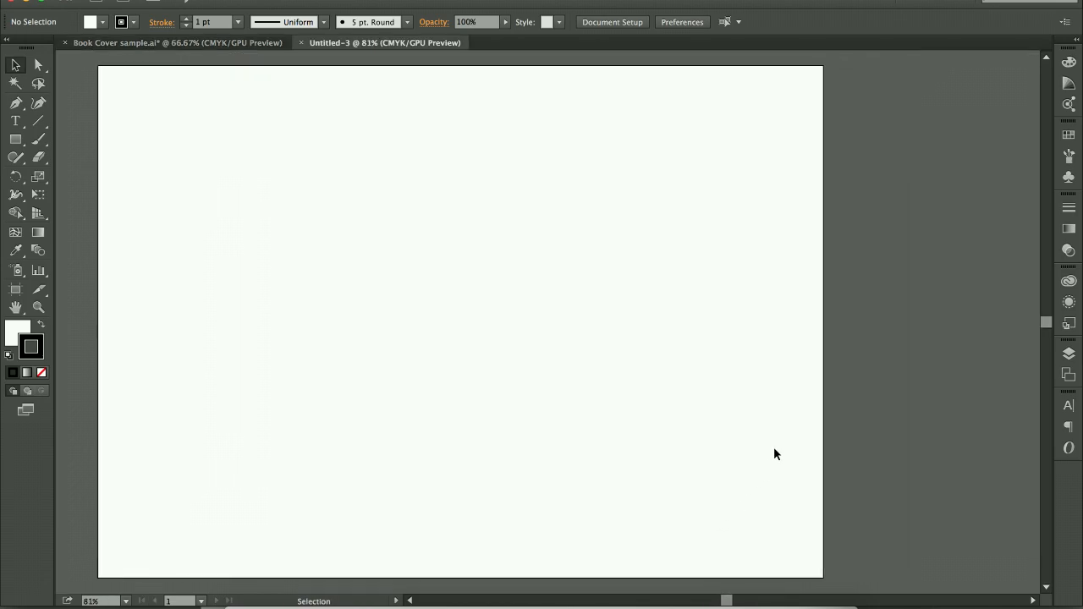
{"action": "scroll", "coordinate": [774, 454], "scroll_direction": "right", "scroll_amount": 10}
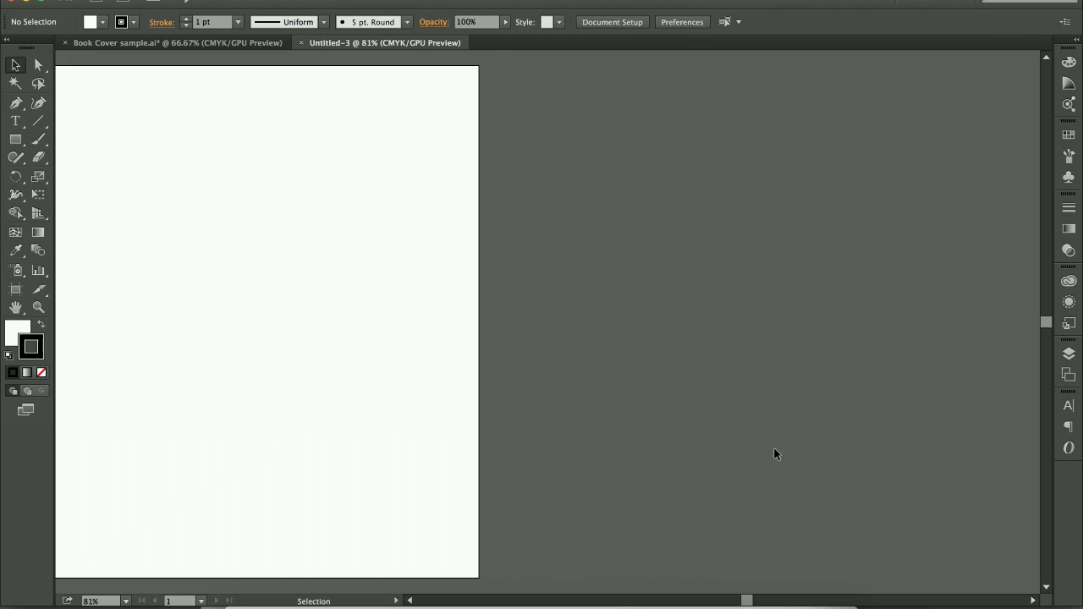
{"action": "scroll", "coordinate": [773, 454], "scroll_direction": "right", "scroll_amount": 10}
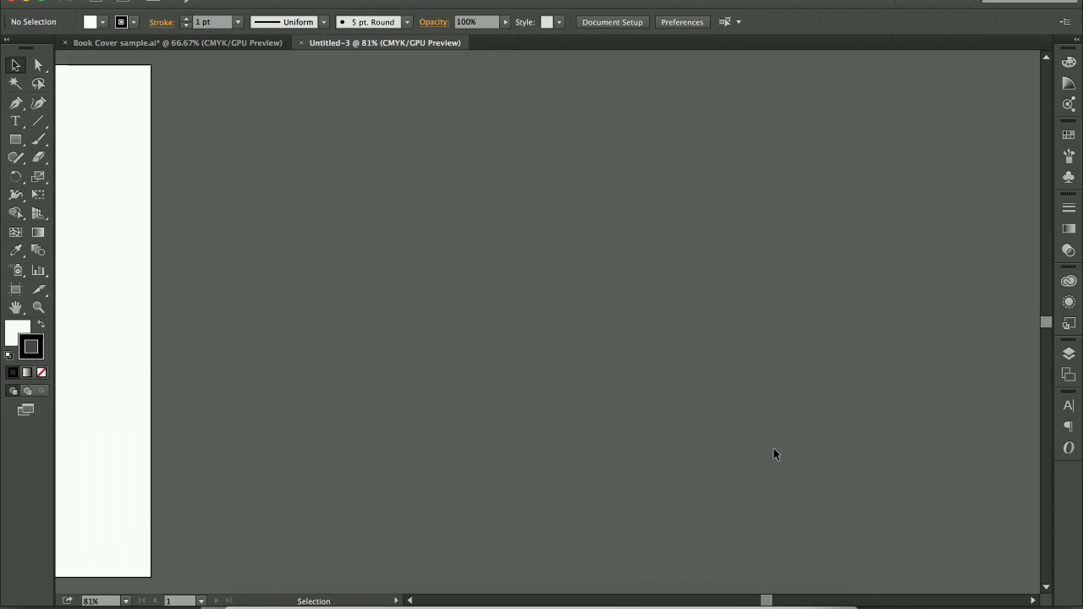
{"action": "scroll", "coordinate": [773, 449], "scroll_direction": "right", "scroll_amount": 1}
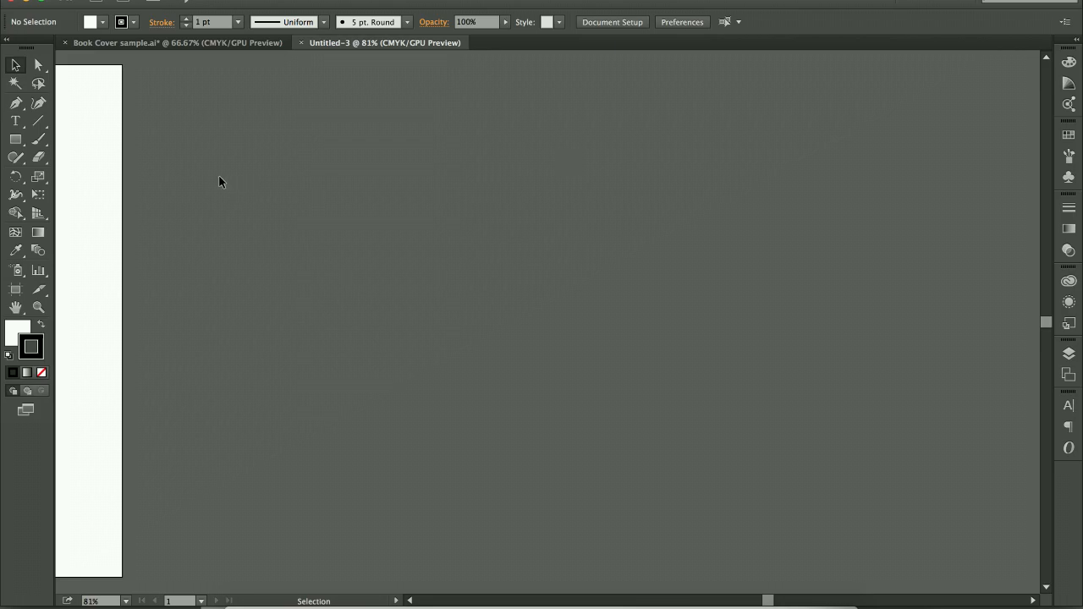
{"action": "left_click", "coordinate": [17, 140]}
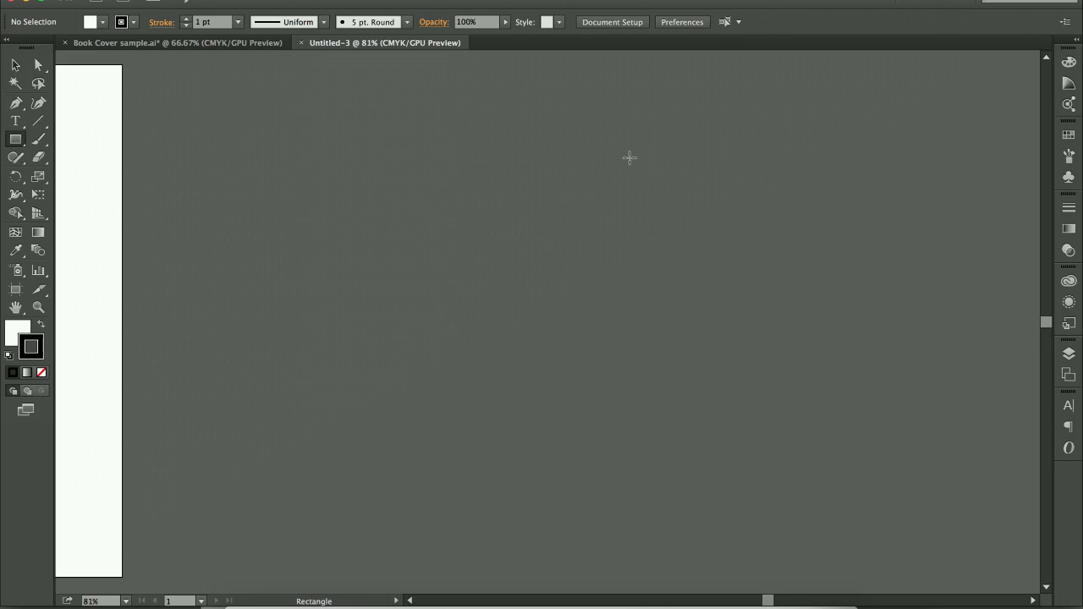
{"action": "scroll", "coordinate": [630, 157], "scroll_direction": "right", "scroll_amount": 2}
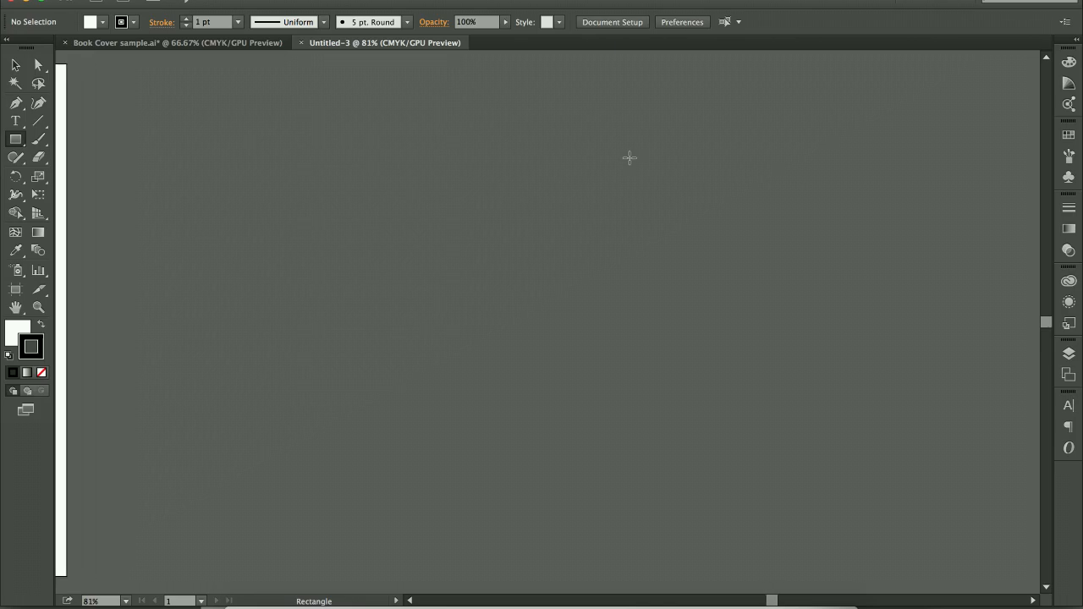
{"action": "left_click", "coordinate": [562, 151]}
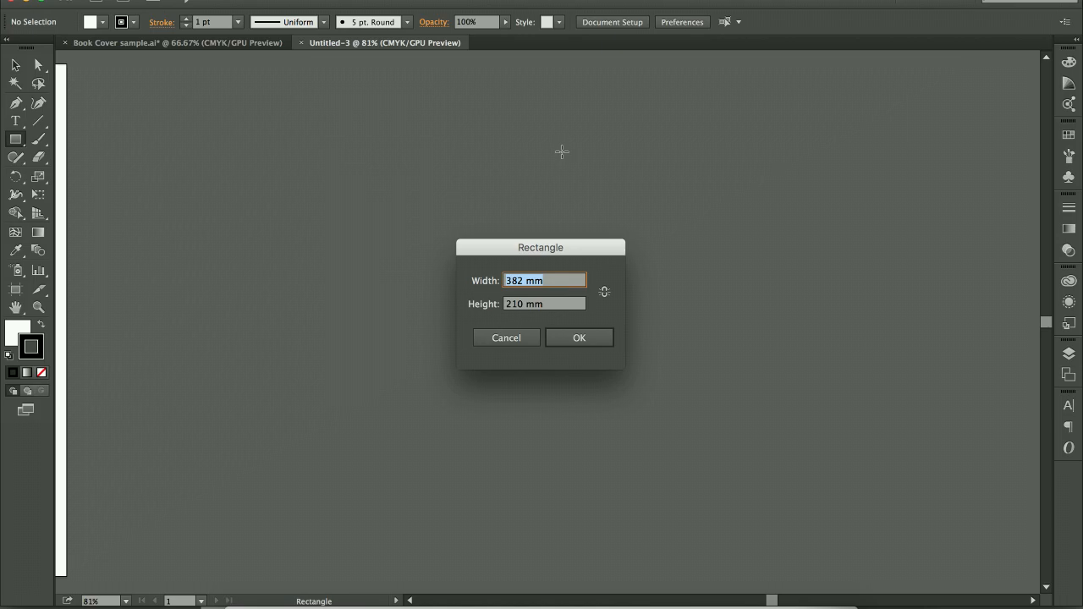
{"action": "type", "text": "149mm"}
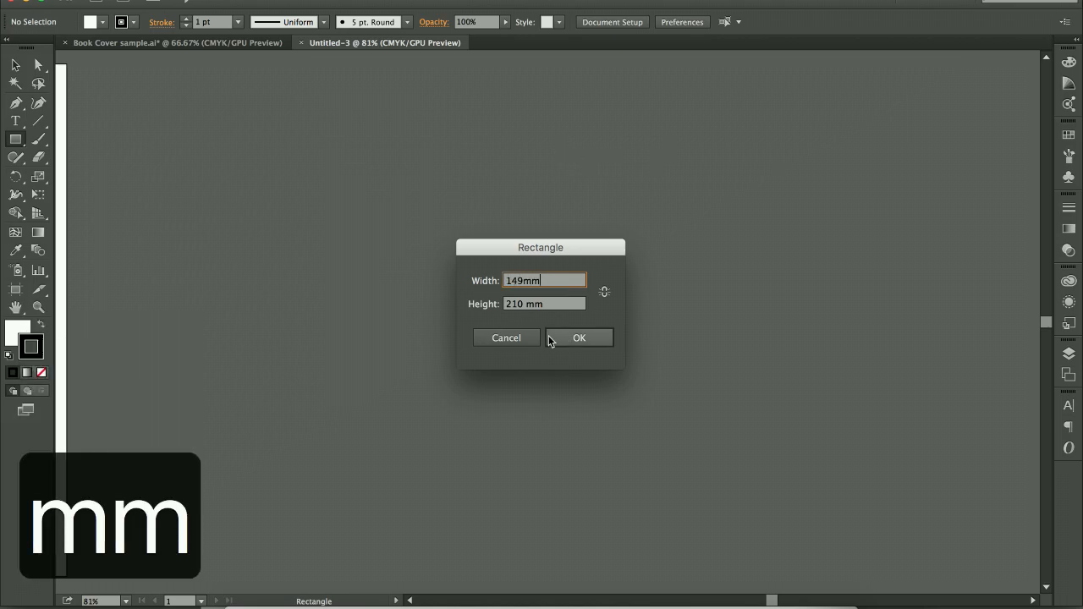
{"action": "left_click", "coordinate": [560, 309]}
{"action": "left_click_drag", "start_coordinate": [560, 304], "coordinate": [432, 294]}
{"action": "type", "text": "210mm"}
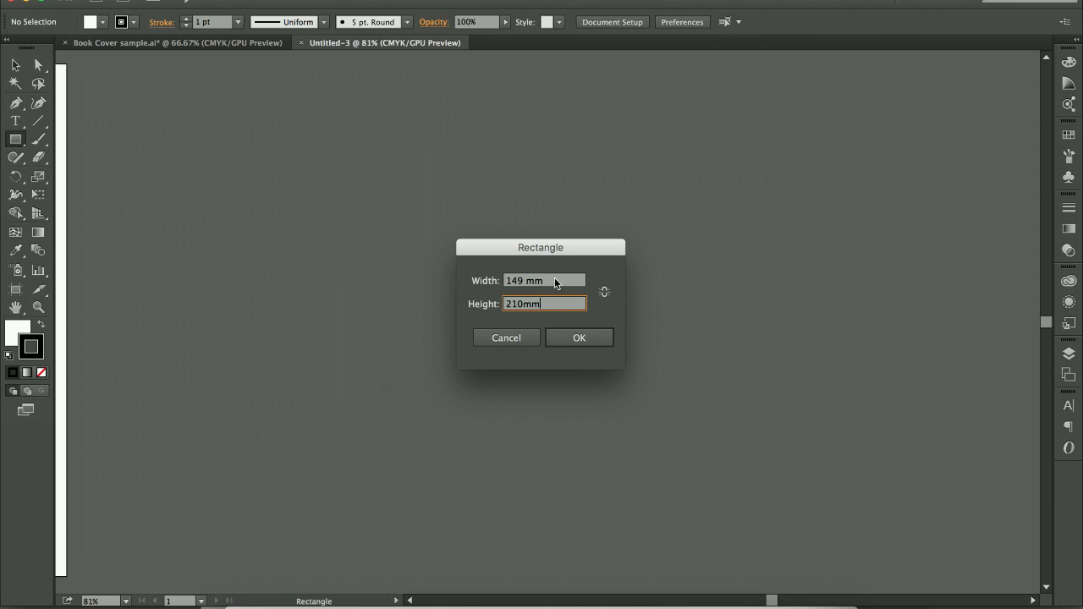
{"action": "left_click", "coordinate": [577, 338]}
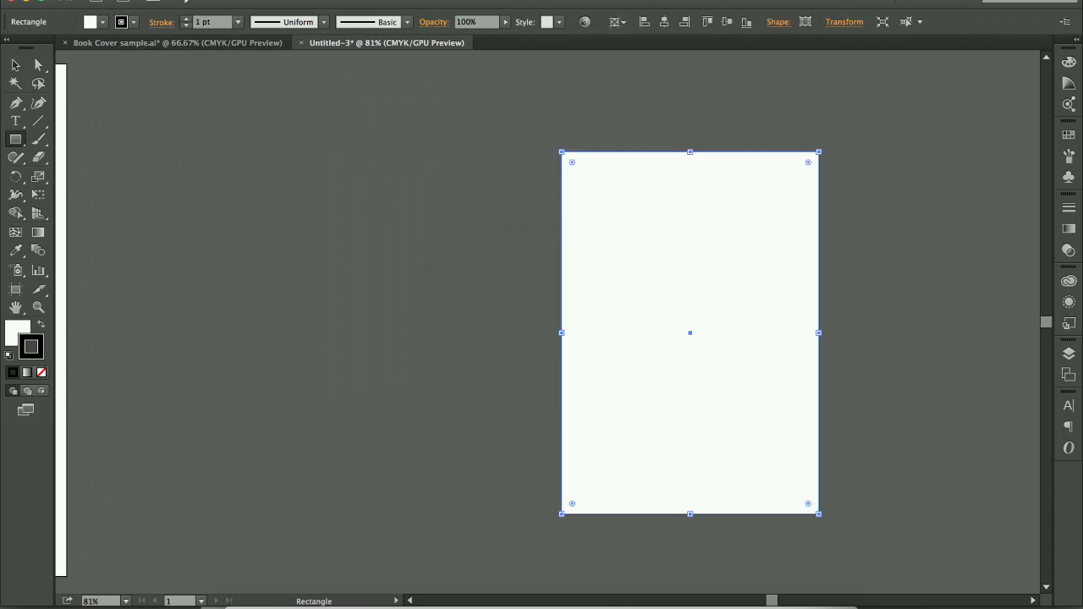
- Inspect the general measurement unit options in the Units preferences, then dismiss them without changes
{"action": "left_click", "coordinate": [127, 2]}
{"action": "mouse_move", "coordinate": [60, 2]}
{"action": "mouse_move", "coordinate": [149, 19]}
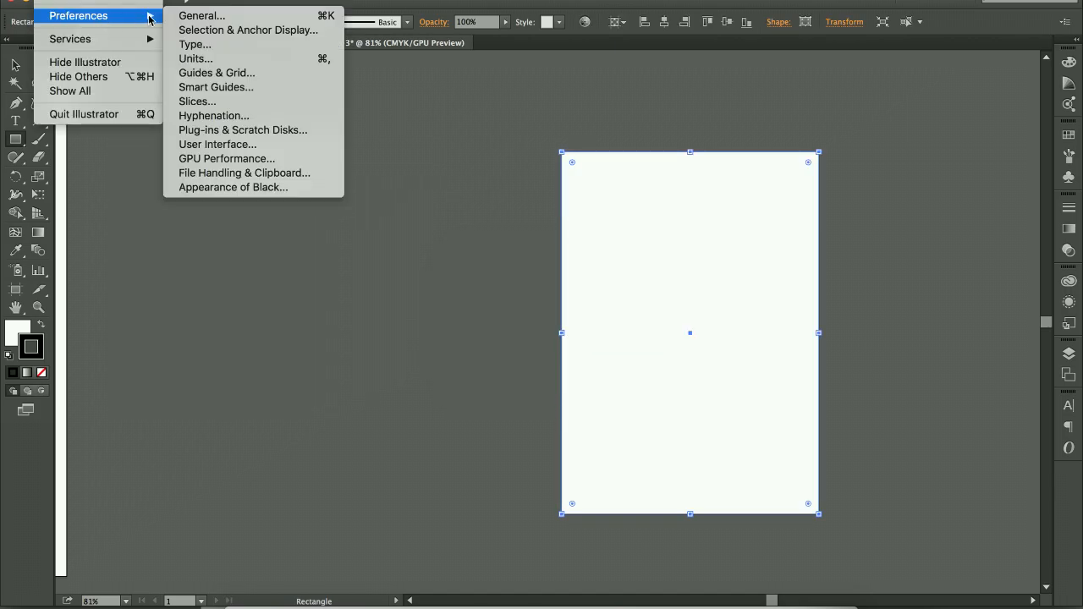
{"action": "left_click", "coordinate": [224, 61]}
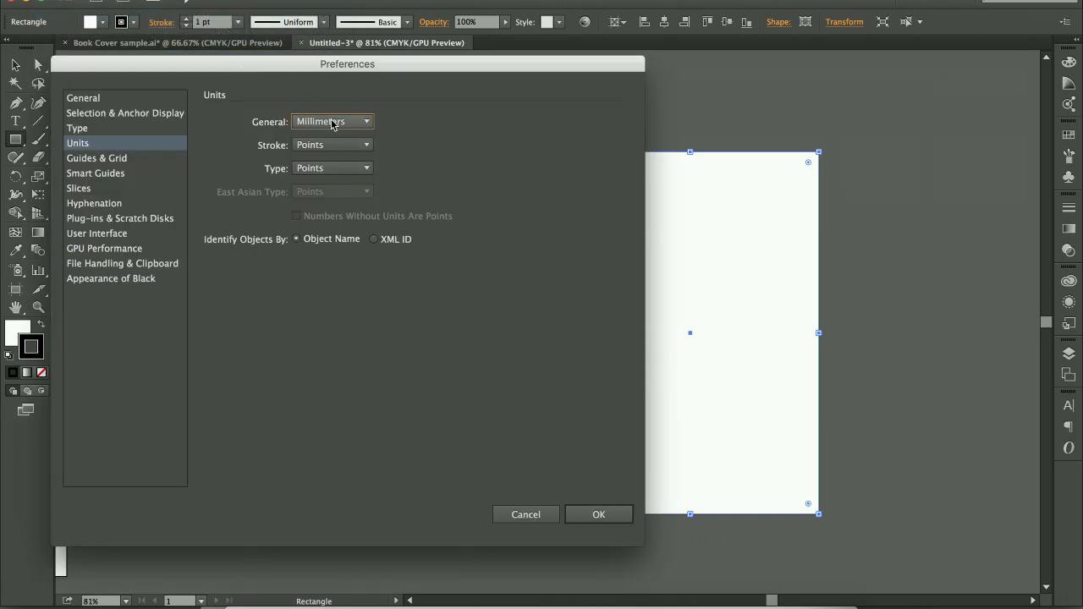
{"action": "left_click", "coordinate": [332, 123]}
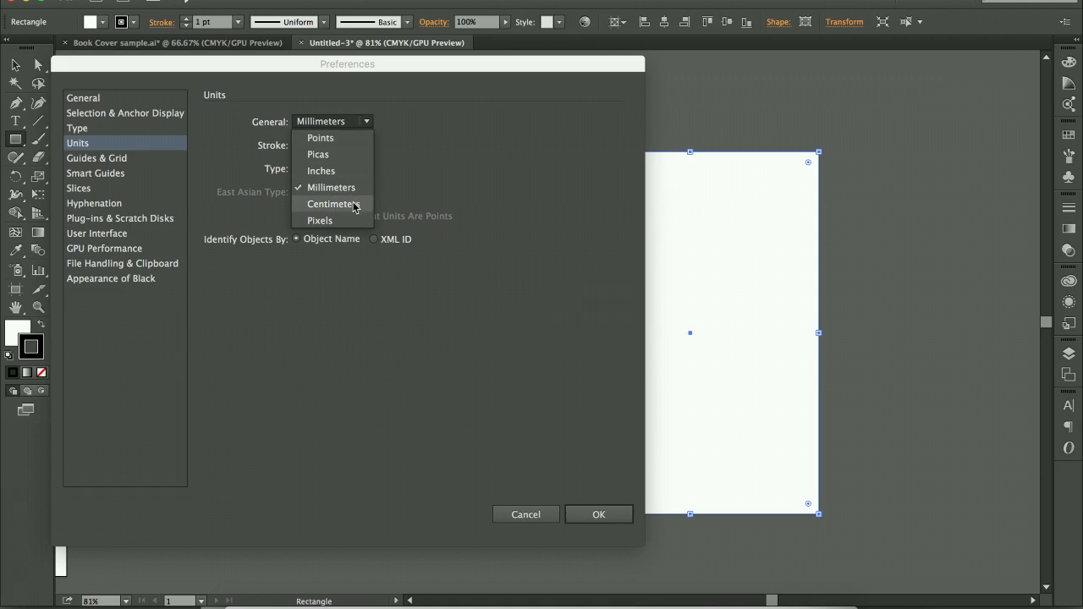
{"action": "left_click", "coordinate": [531, 513]}
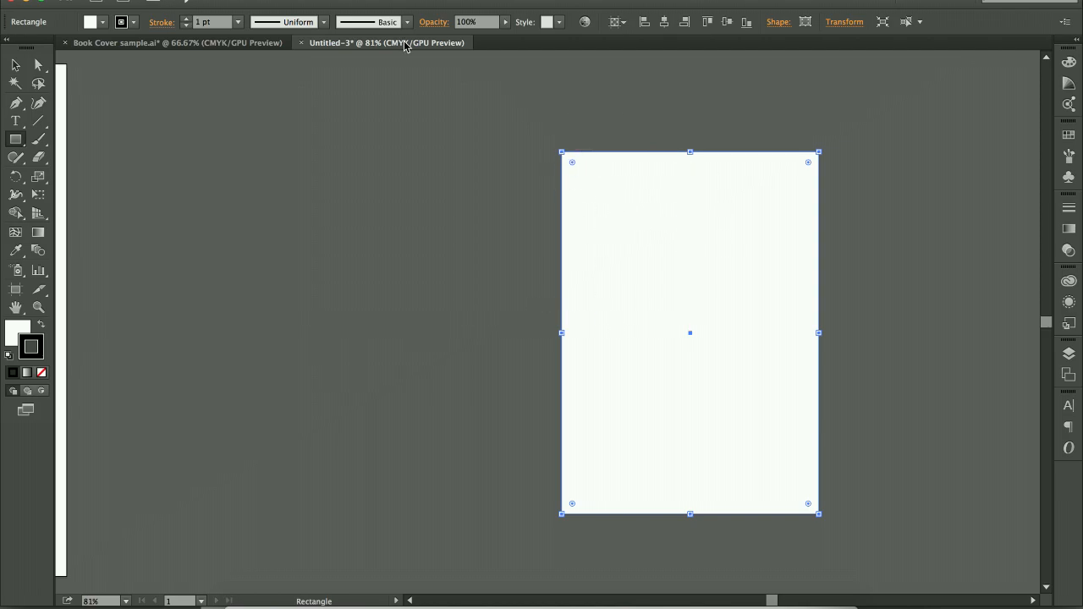
- Show the Color settings, fill the rectangle with a pale yellow of 28% Y, and deselect it
{"action": "left_click", "coordinate": [409, 2]}
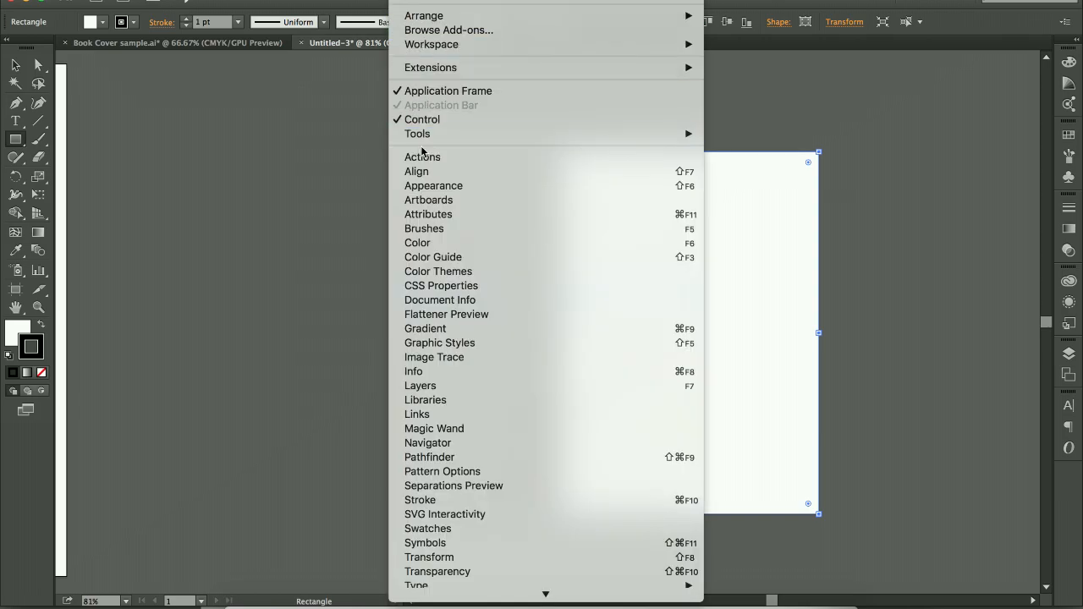
{"action": "left_click", "coordinate": [456, 244]}
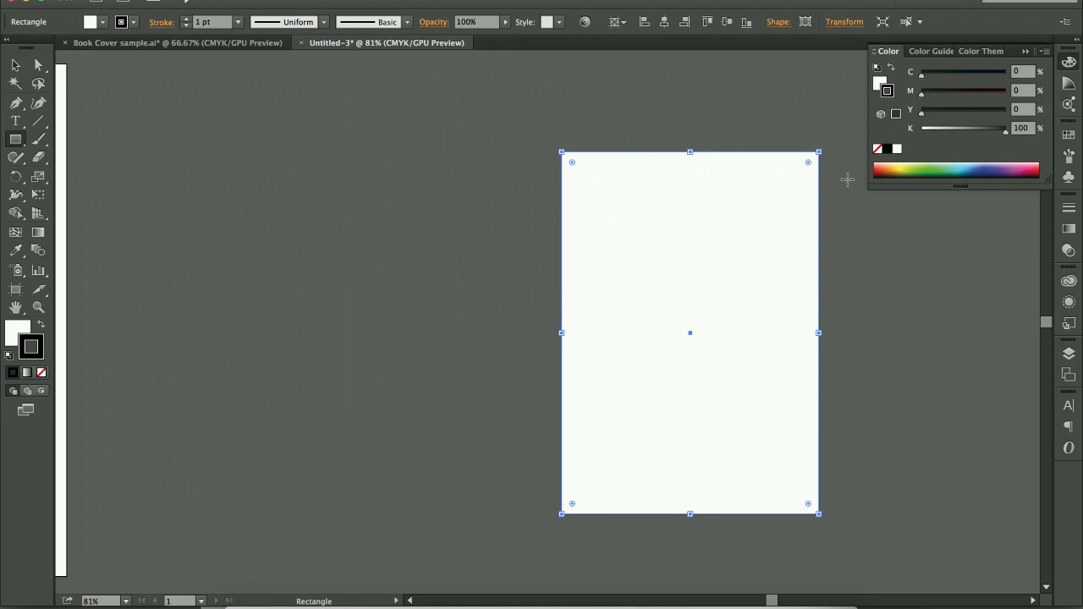
{"action": "left_click", "coordinate": [1071, 64]}
{"action": "left_click", "coordinate": [1071, 64]}
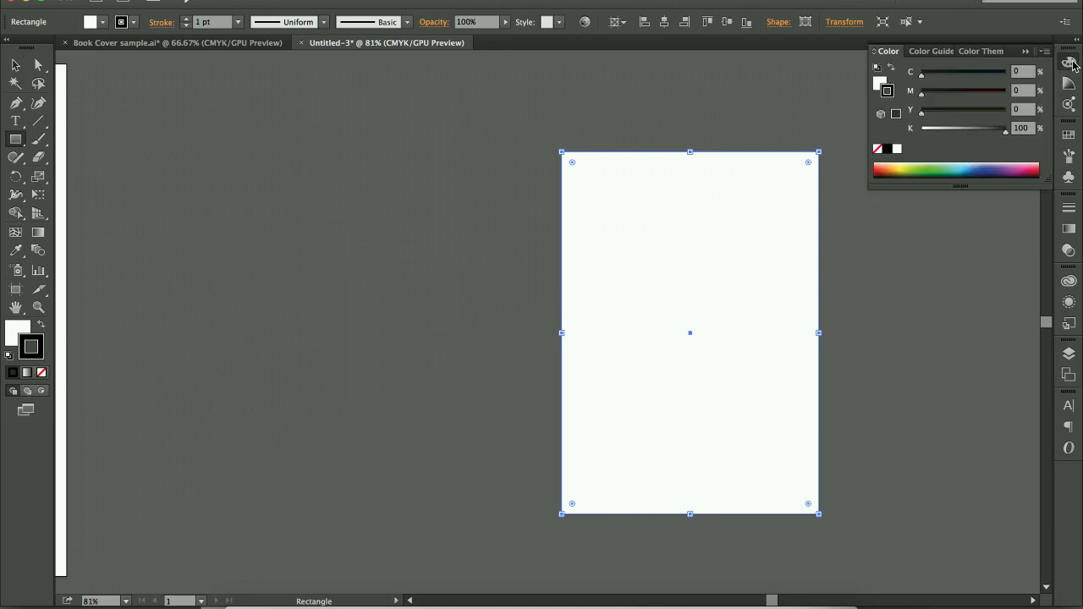
{"action": "left_click", "coordinate": [882, 81]}
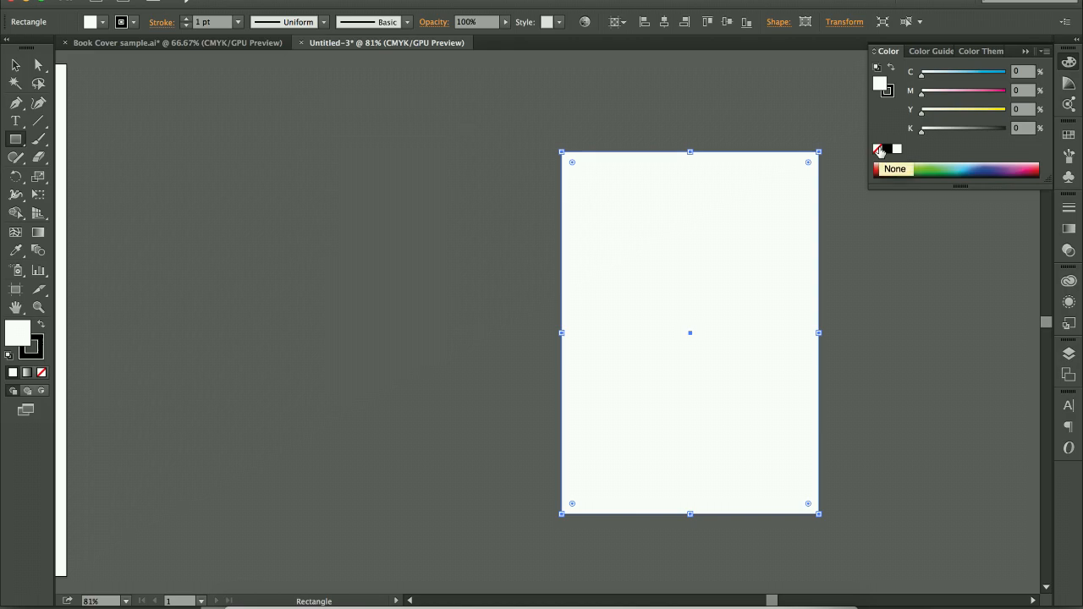
{"action": "left_click_drag", "start_coordinate": [934, 116], "coordinate": [945, 116]}
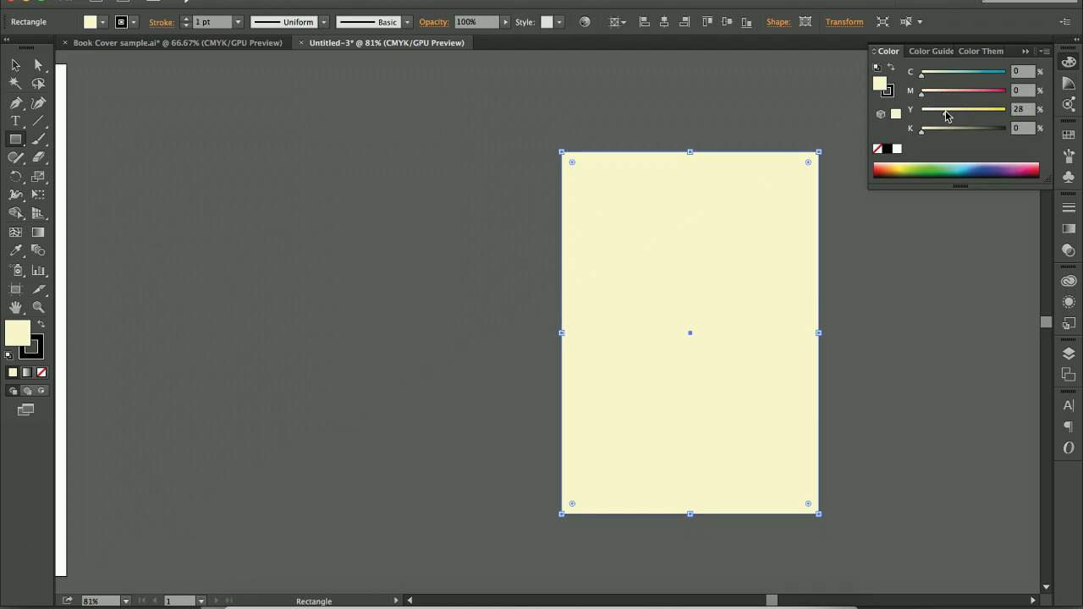
{"action": "left_click", "coordinate": [887, 91]}
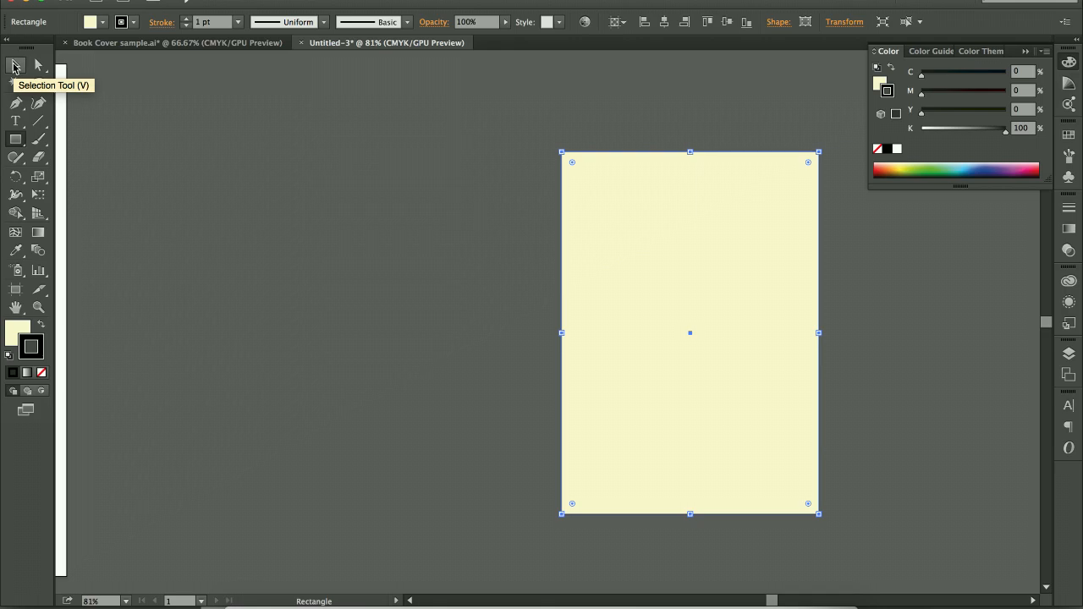
{"action": "left_click", "coordinate": [14, 67]}
{"action": "left_click", "coordinate": [453, 160]}
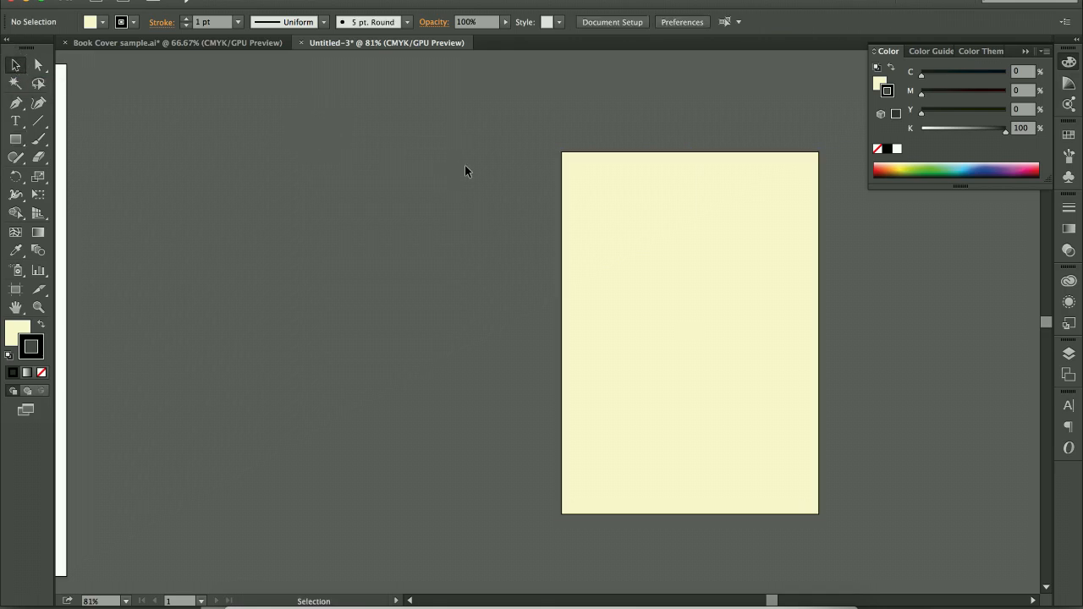
- Reposition the pale yellow rectangle on the empty canvas outside the artboard and leave it selected
{"action": "left_click", "coordinate": [677, 213]}
{"action": "left_click_drag", "start_coordinate": [680, 217], "coordinate": [479, 212]}
{"action": "left_click_drag", "start_coordinate": [508, 203], "coordinate": [551, 208]}
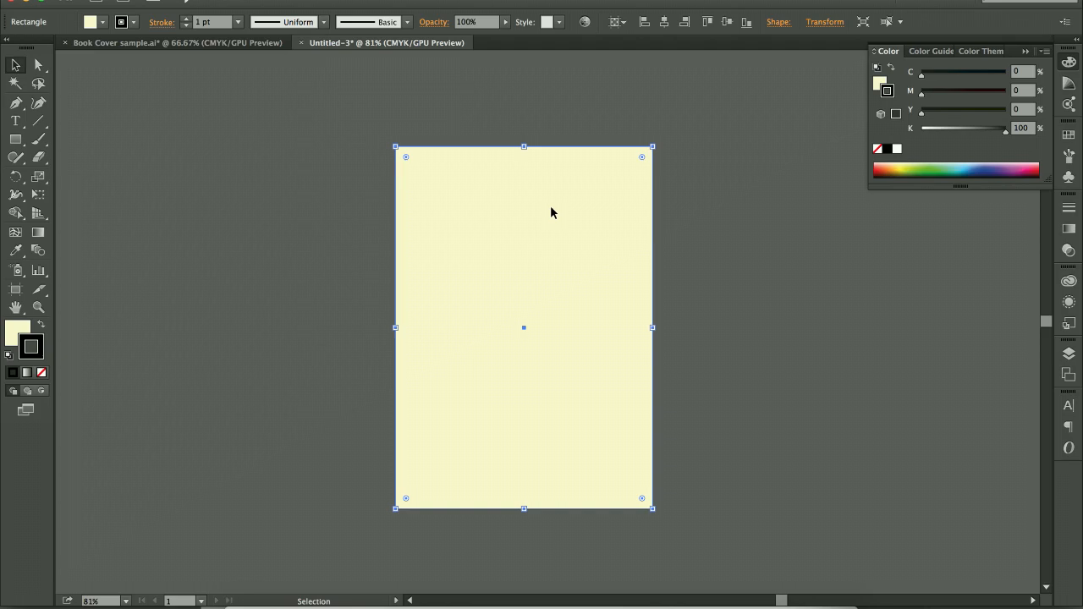
{"action": "left_click", "coordinate": [687, 214]}
{"action": "scroll", "coordinate": [686, 214], "scroll_direction": "right", "scroll_amount": 2}
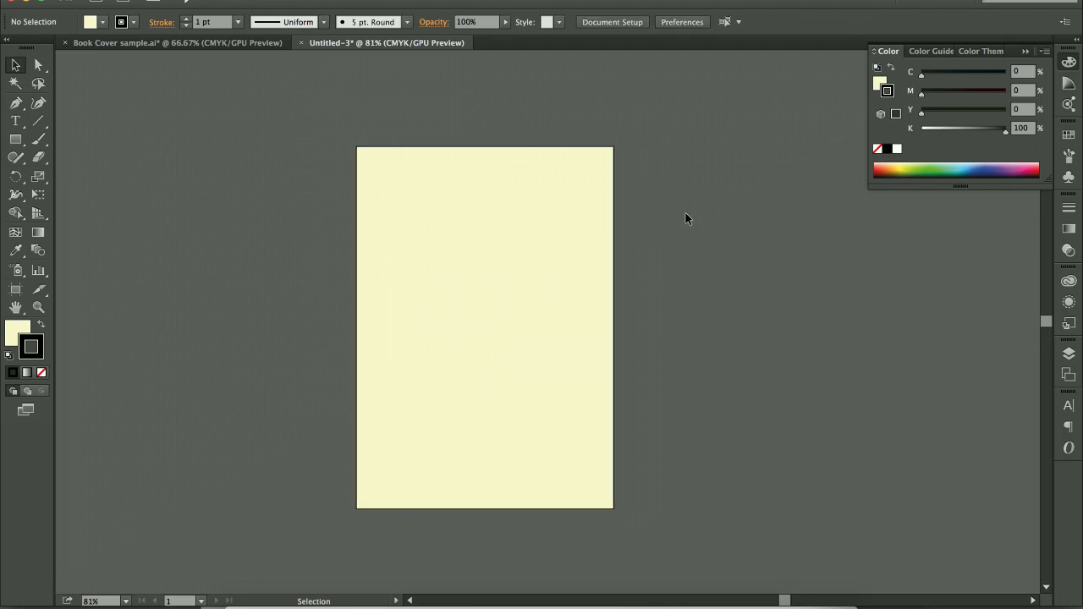
{"action": "left_click", "coordinate": [576, 215]}
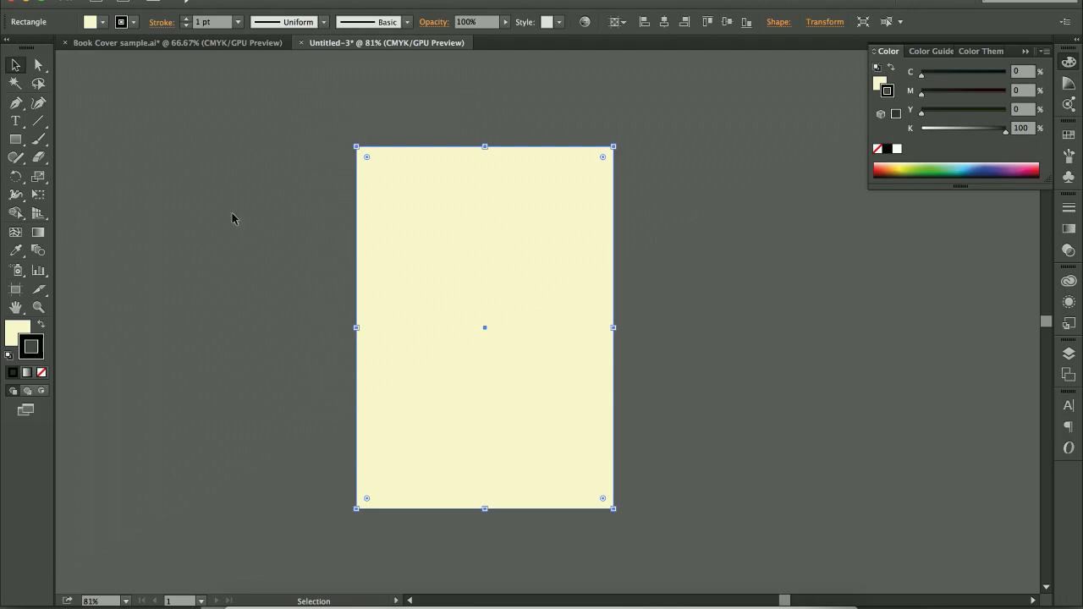
- Draw a flap rectangle 40 mm wide and 210 mm high to the right of the pale yellow cover rectangle
{"action": "left_click", "coordinate": [15, 138]}
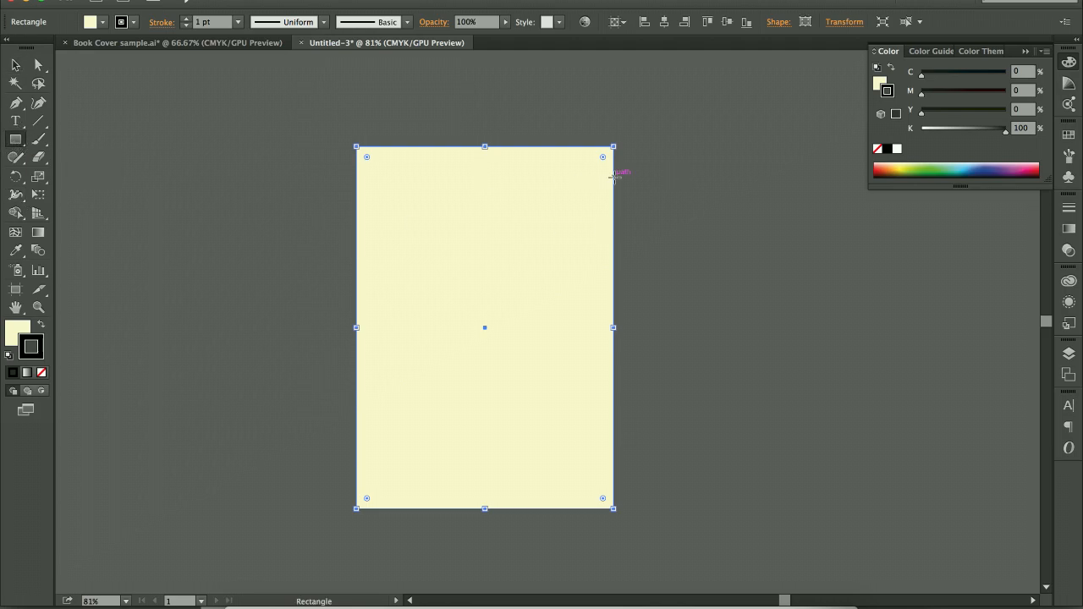
{"action": "left_click", "coordinate": [645, 178]}
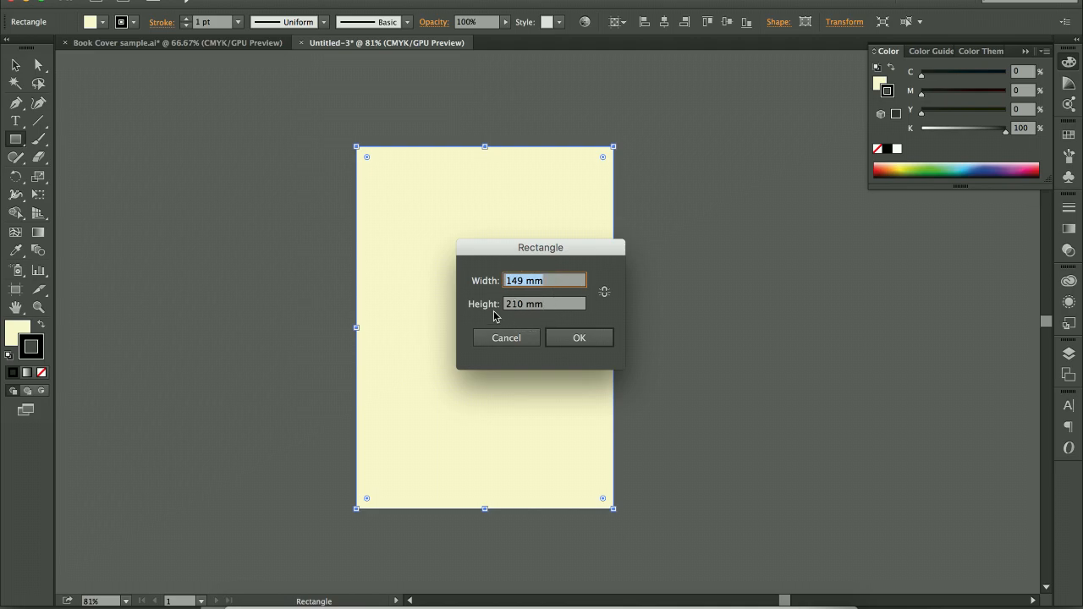
{"action": "left_click", "coordinate": [533, 280]}
{"action": "left_click_drag", "start_coordinate": [533, 279], "coordinate": [444, 277]}
{"action": "type", "text": "40mm"}
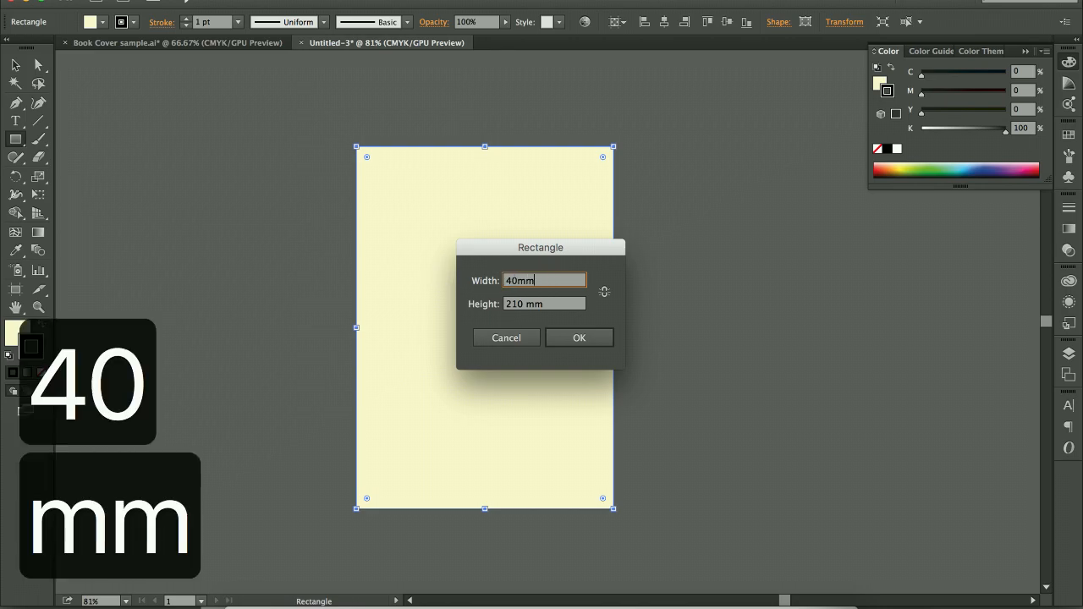
{"action": "left_click", "coordinate": [553, 308]}
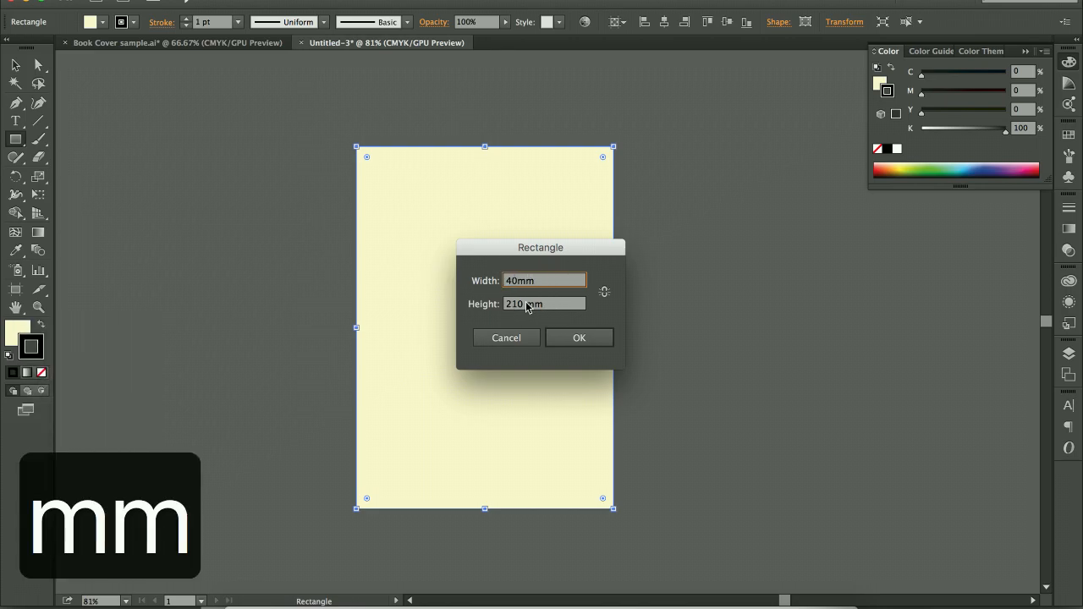
{"action": "left_click", "coordinate": [551, 306]}
{"action": "left_click", "coordinate": [569, 336]}
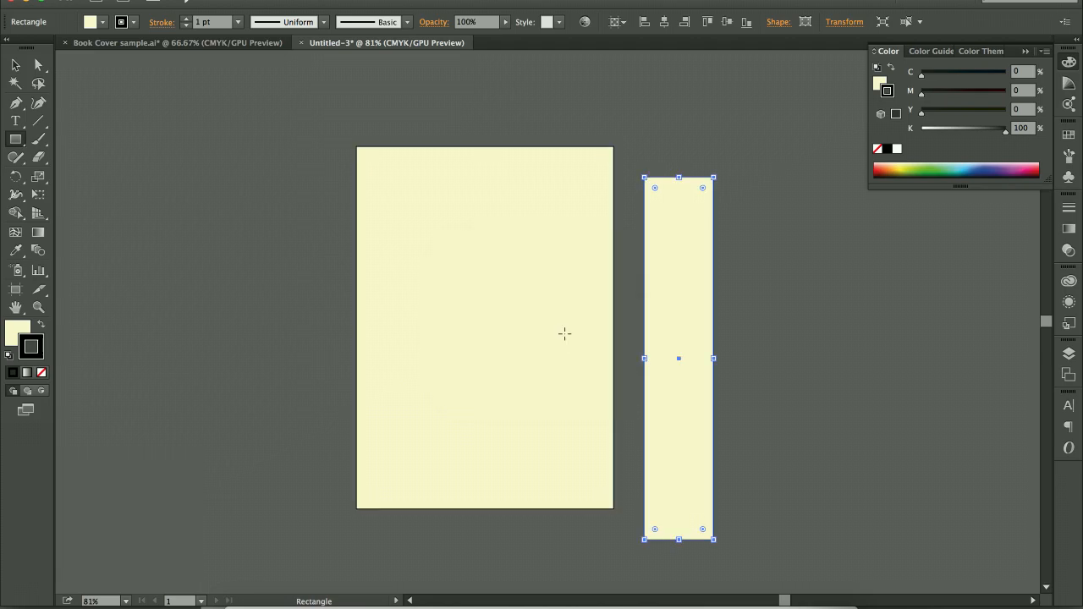
- Draw a spine rectangle 4 mm wide and 210 mm high to the left of the cover rectangle
{"action": "scroll", "coordinate": [564, 333], "scroll_direction": "left", "scroll_amount": 5}
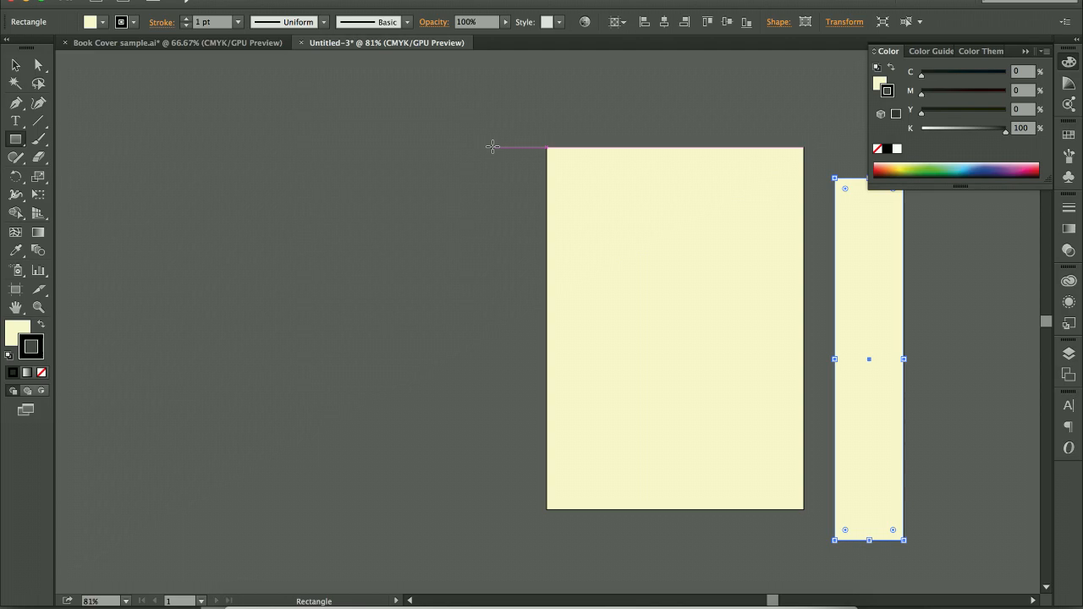
{"action": "left_click", "coordinate": [470, 187]}
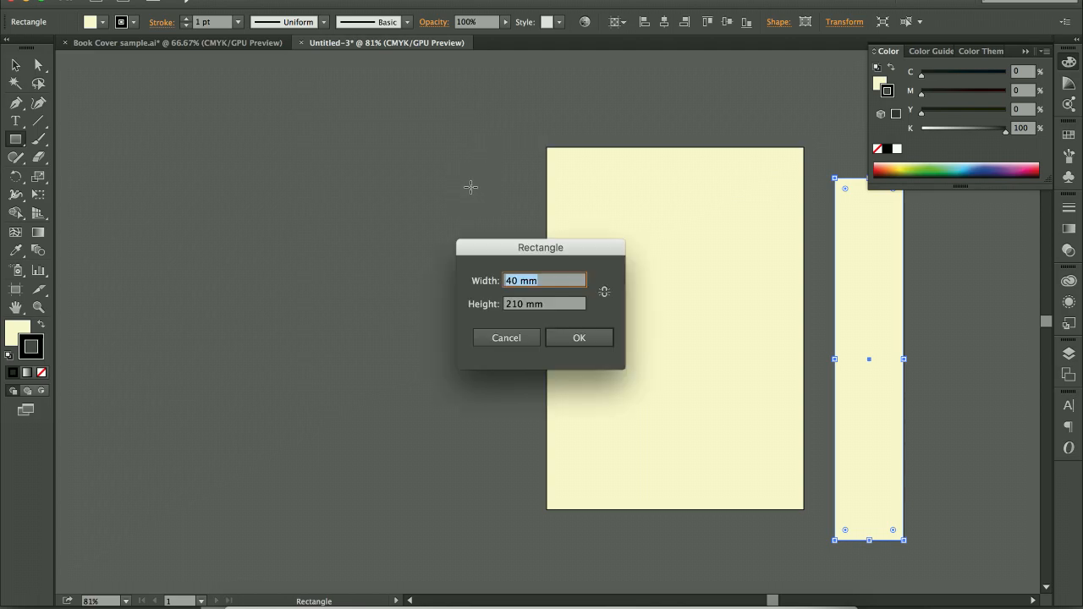
{"action": "type", "text": "4mm"}
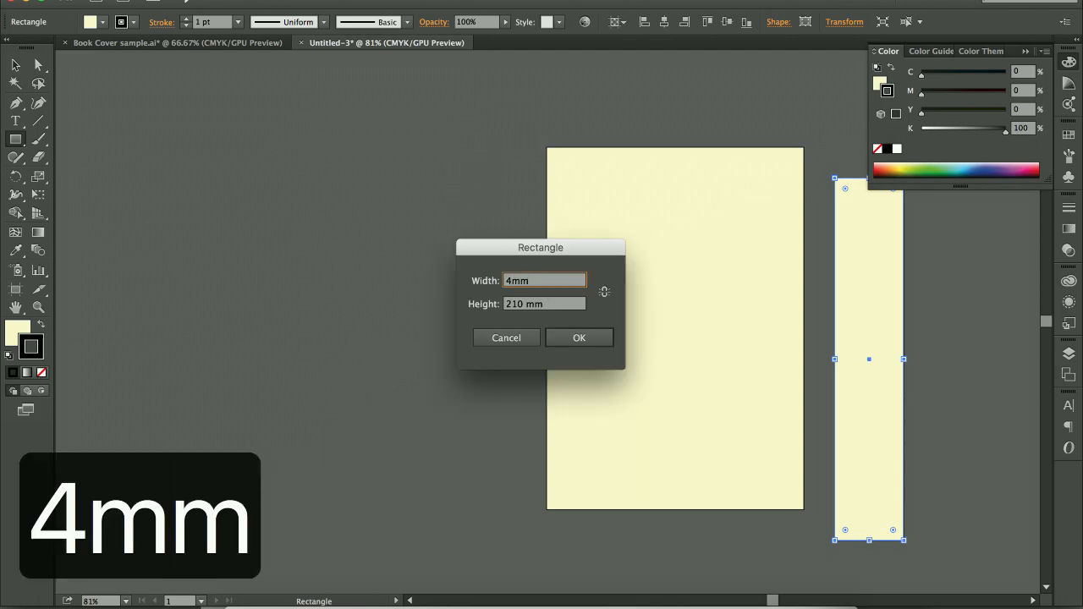
{"action": "left_click", "coordinate": [576, 337]}
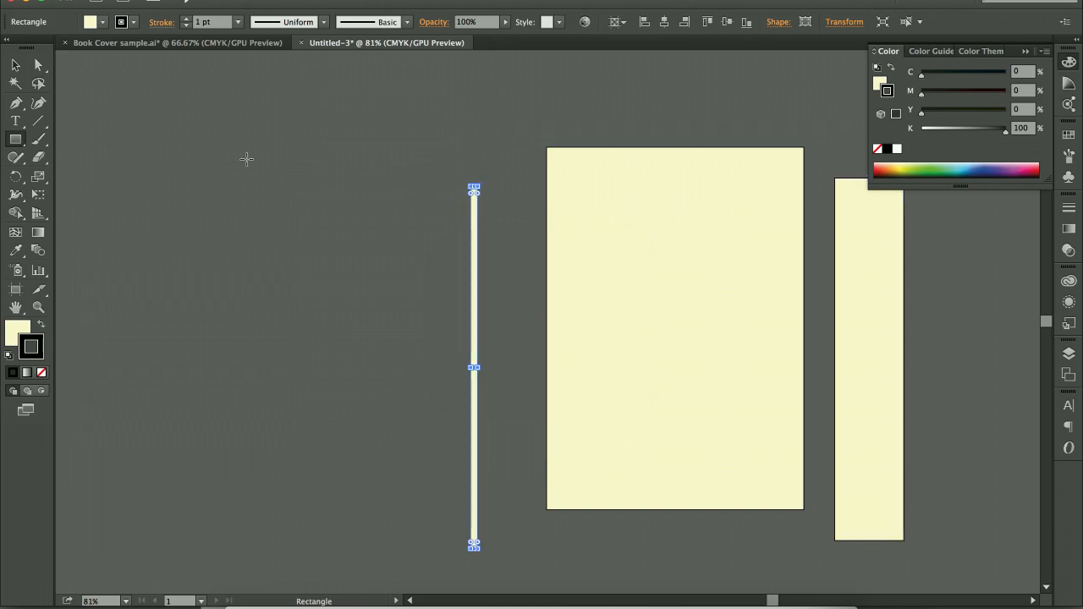
- Duplicate the large cover rectangle, place the copy just left of the narrow spine rectangle, and deselect it
{"action": "left_click", "coordinate": [15, 64]}
{"action": "left_click", "coordinate": [632, 194]}
{"action": "key", "text": "super+c"}
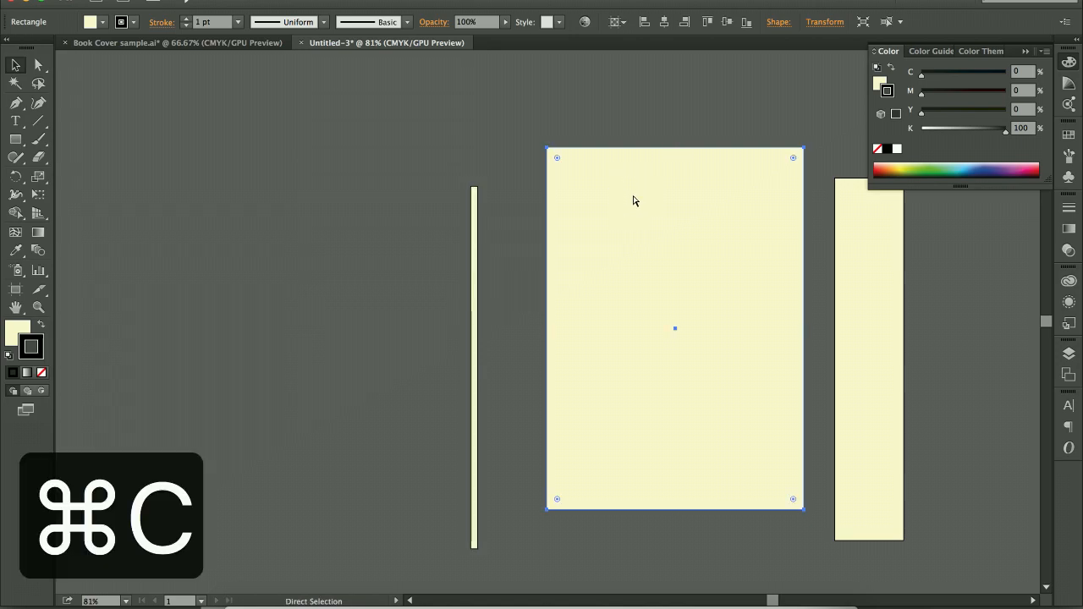
{"action": "key", "text": "super+v"}
{"action": "left_click_drag", "start_coordinate": [671, 208], "coordinate": [396, 226]}
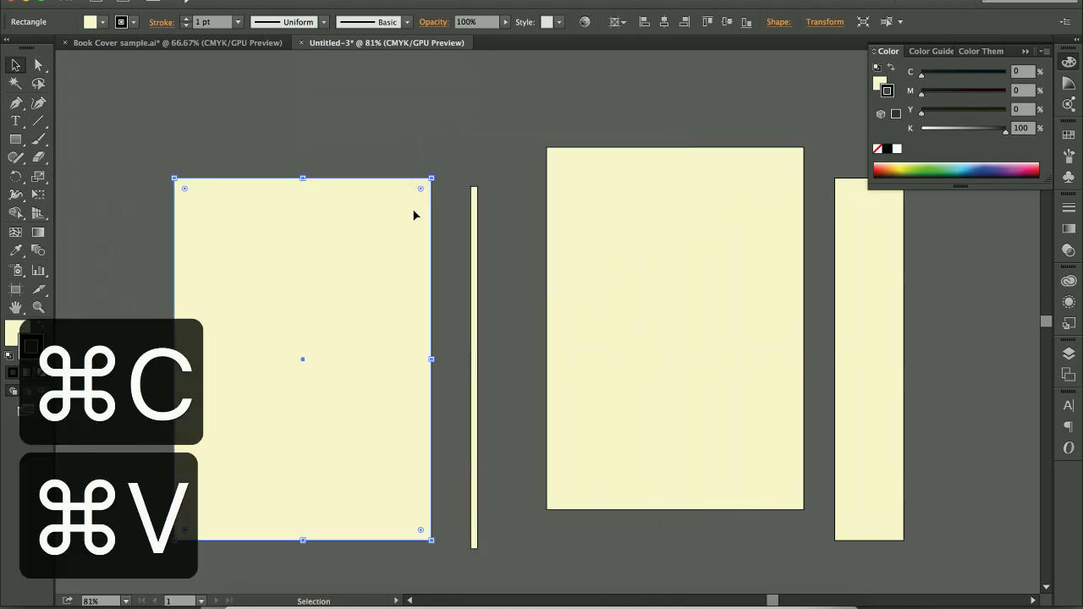
{"action": "scroll", "coordinate": [456, 153], "scroll_direction": "left", "scroll_amount": 5}
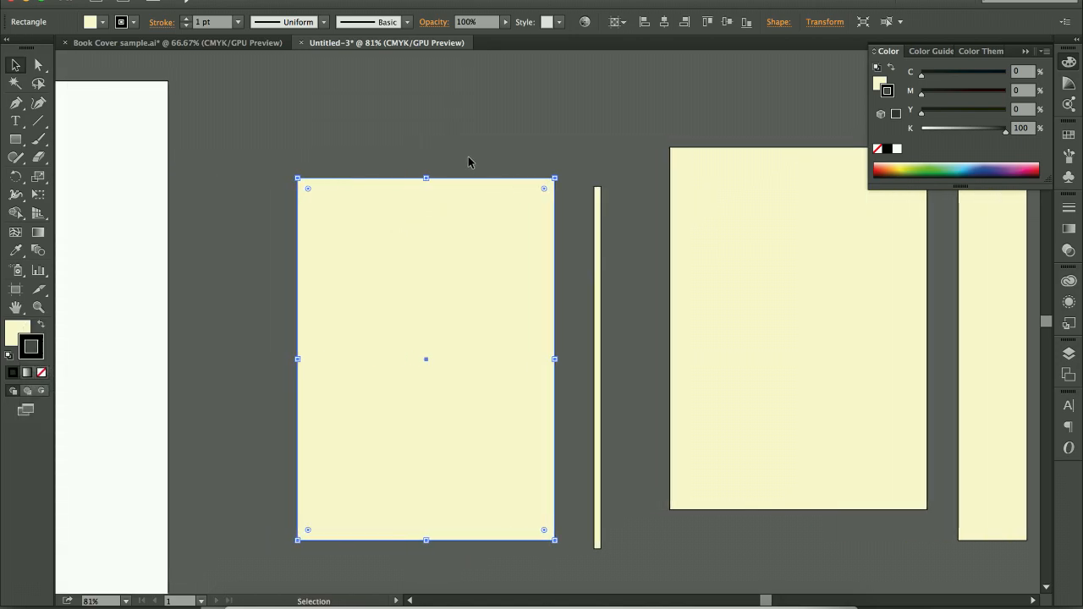
{"action": "left_click_drag", "start_coordinate": [501, 232], "coordinate": [528, 246]}
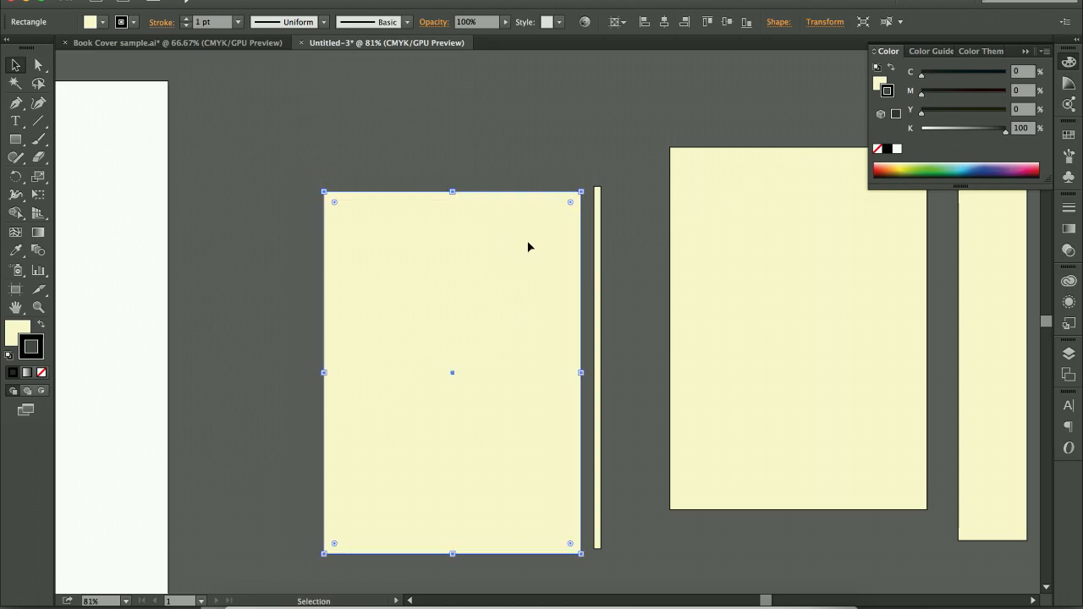
{"action": "left_click", "coordinate": [489, 143]}
- Duplicate the 40 mm flap rectangle, place the copy on the outer left side of the duplicated cover, and deselect it
{"action": "left_click", "coordinate": [970, 245]}
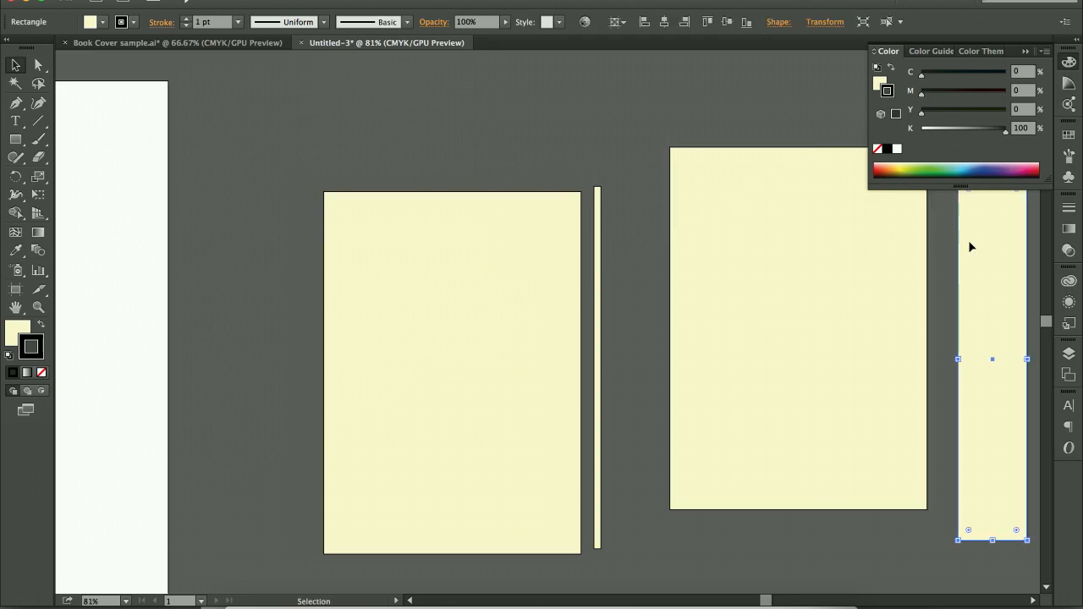
{"action": "key", "text": "super+c"}
{"action": "key", "text": "super+v"}
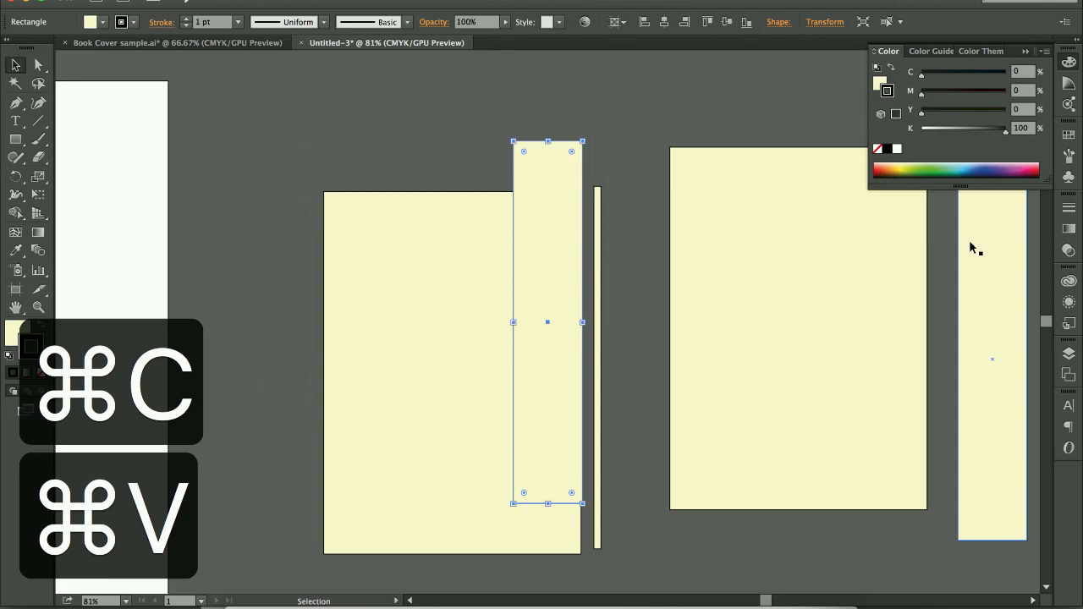
{"action": "left_click", "coordinate": [559, 186]}
{"action": "left_click_drag", "start_coordinate": [559, 186], "coordinate": [288, 183]}
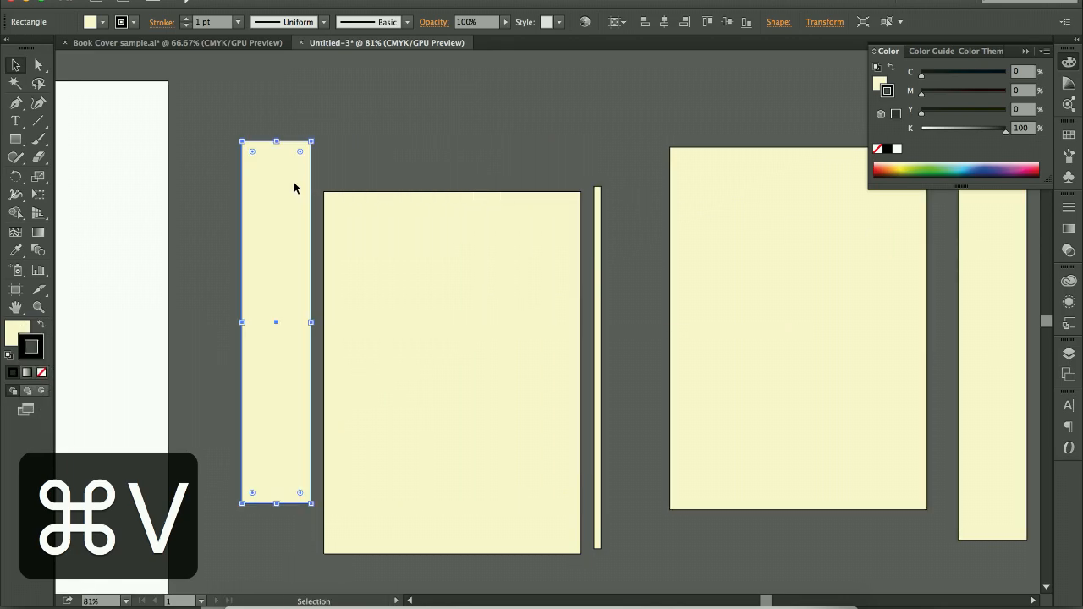
{"action": "left_click", "coordinate": [460, 142]}
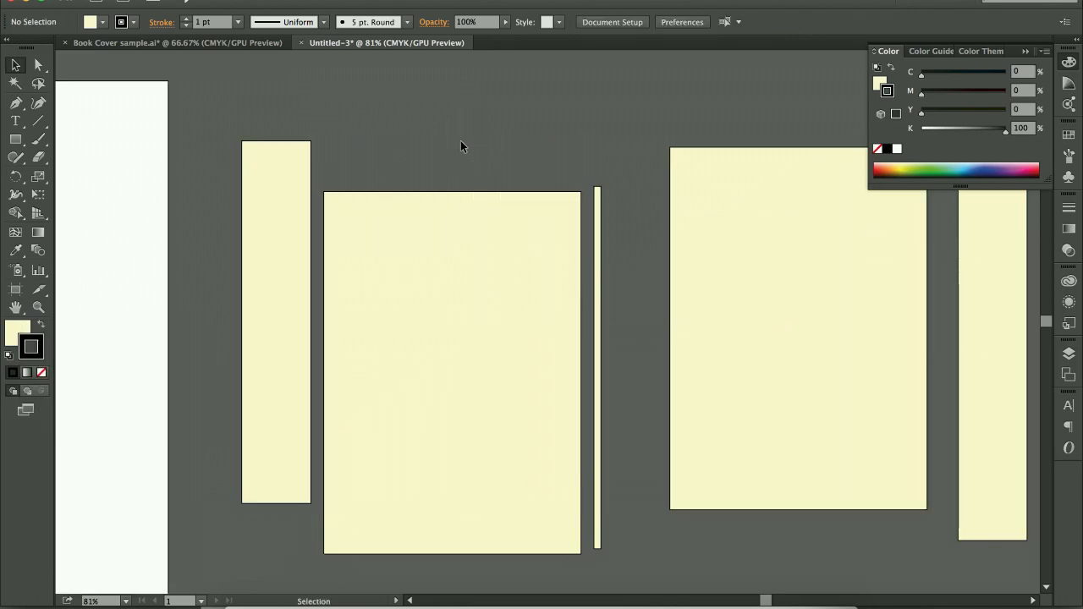
- Show the Align settings with the Distribute Spacing options displayed, and position them clear of most of the rectangles
{"action": "scroll", "coordinate": [460, 142], "scroll_direction": "right", "scroll_amount": 4}
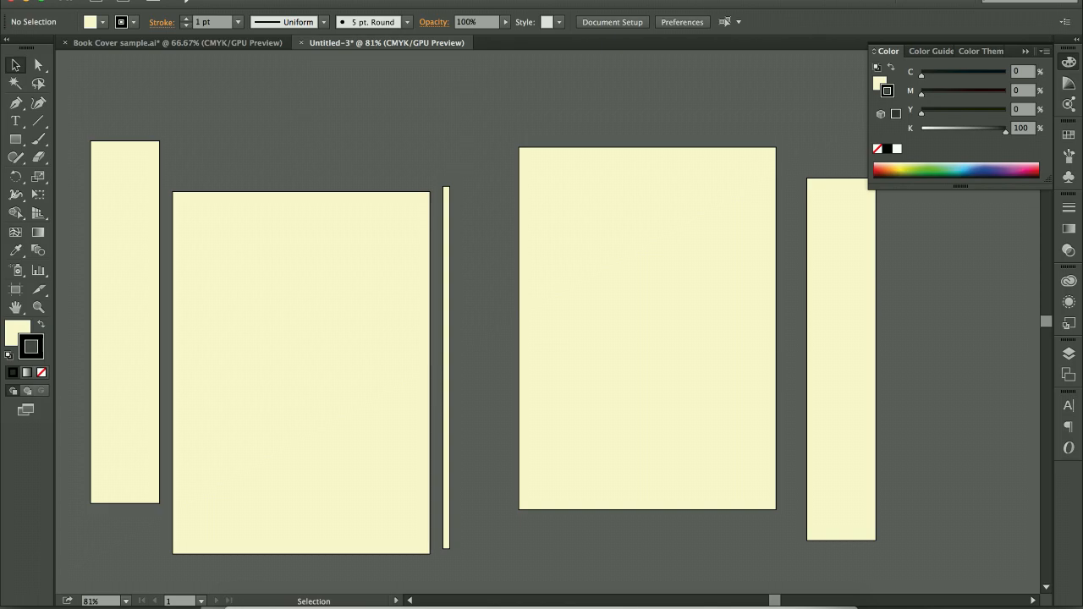
{"action": "left_click", "coordinate": [411, 1]}
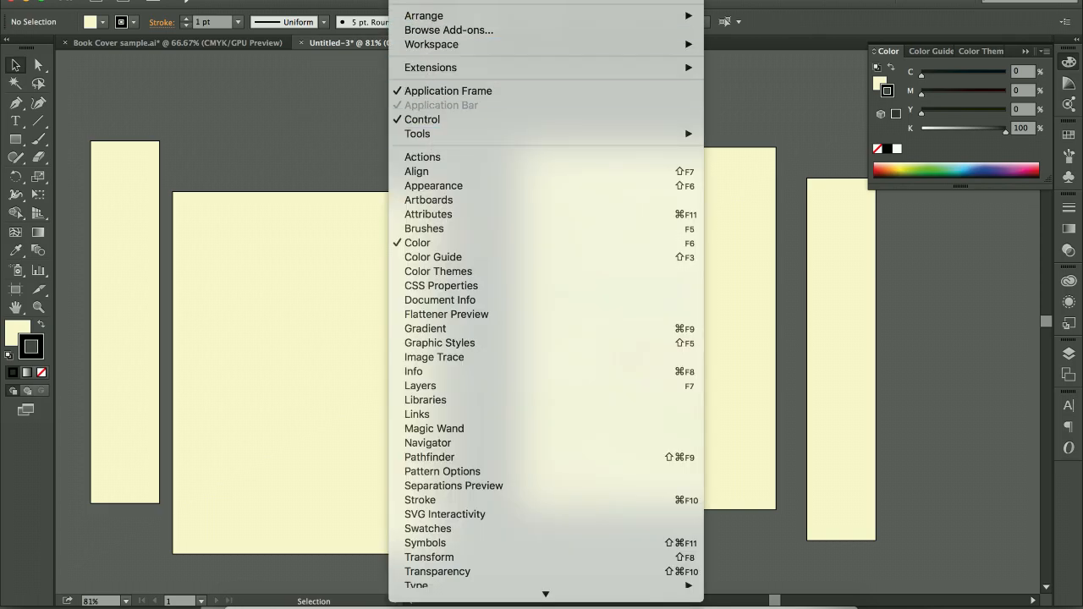
{"action": "left_click", "coordinate": [559, 172]}
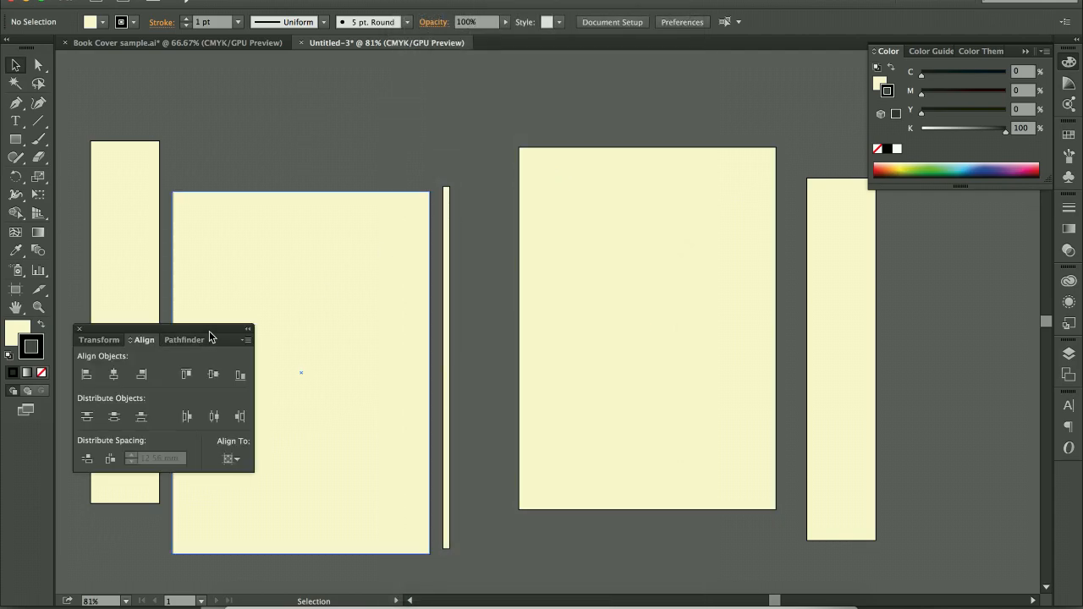
{"action": "left_click_drag", "start_coordinate": [208, 332], "coordinate": [158, 439]}
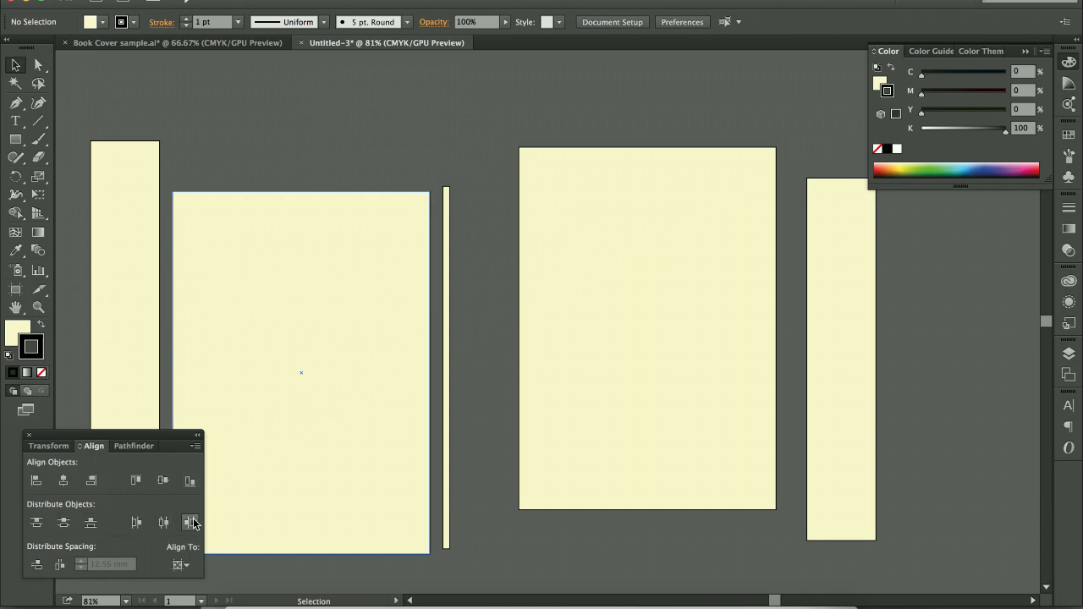
{"action": "left_click", "coordinate": [195, 448]}
{"action": "left_click", "coordinate": [227, 446]}
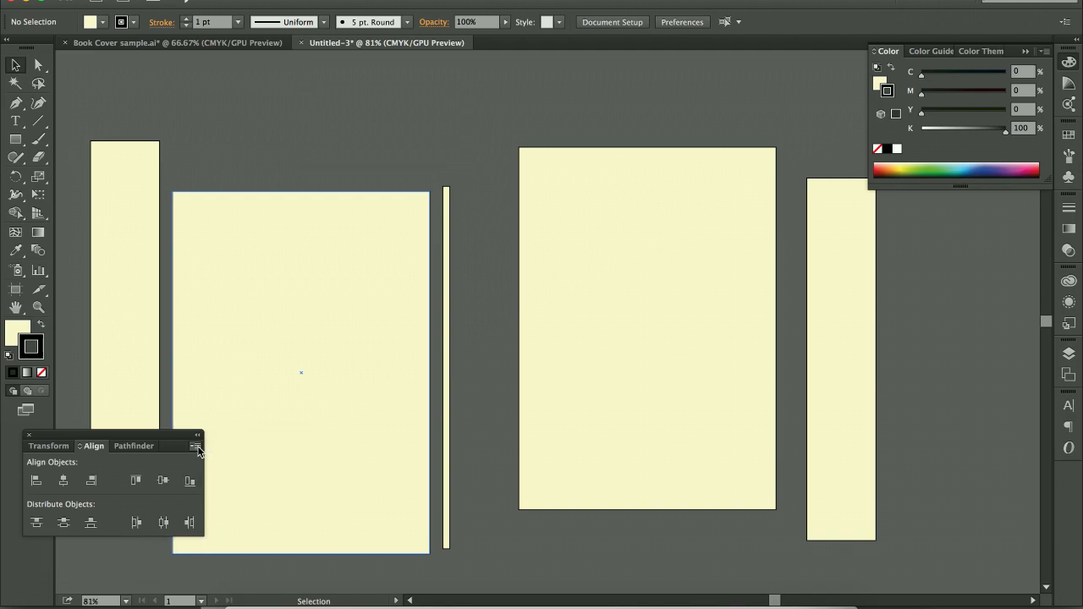
{"action": "left_click", "coordinate": [197, 448]}
{"action": "left_click", "coordinate": [231, 449]}
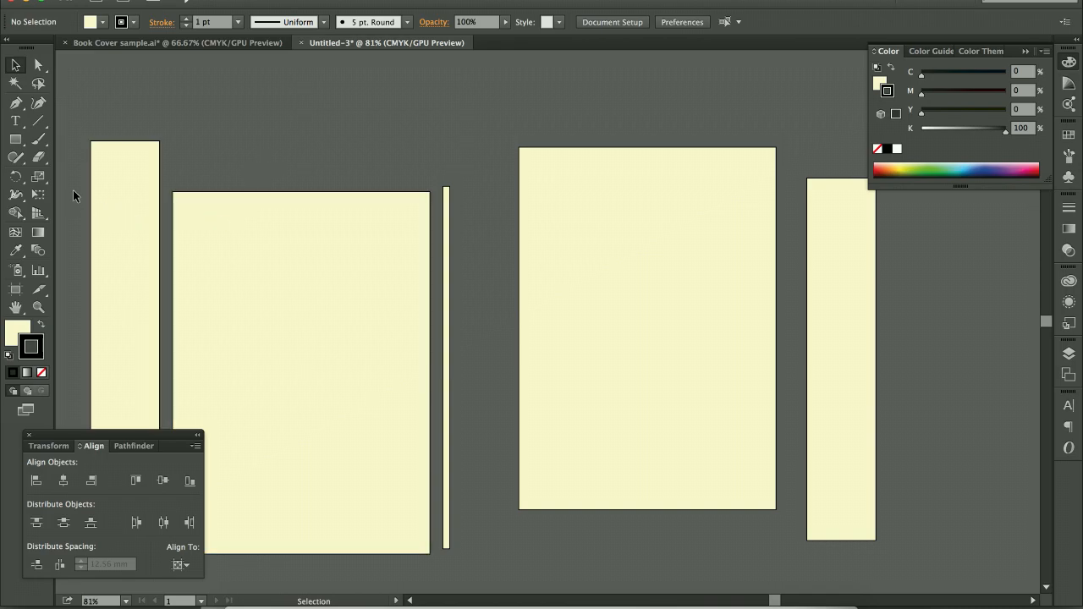
- Select all five rectangles, make the narrow spine the key object, and align them by their vertical centers
{"action": "left_click_drag", "start_coordinate": [70, 146], "coordinate": [945, 350]}
{"action": "left_click", "coordinate": [945, 349]}
{"action": "left_click", "coordinate": [937, 450]}
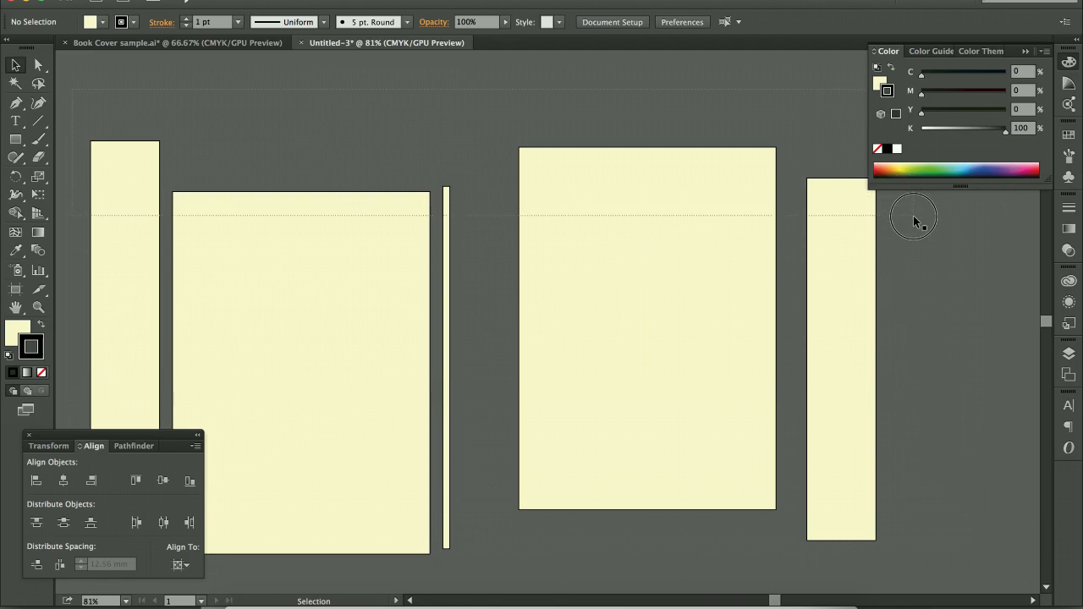
{"action": "key", "text": "super+a"}
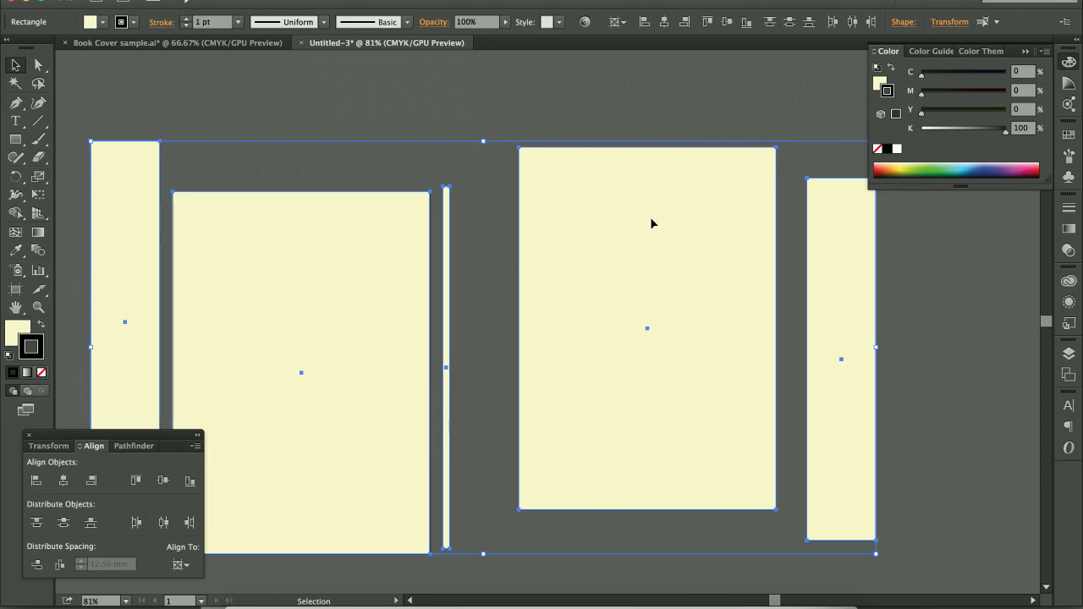
{"action": "left_click", "coordinate": [447, 212]}
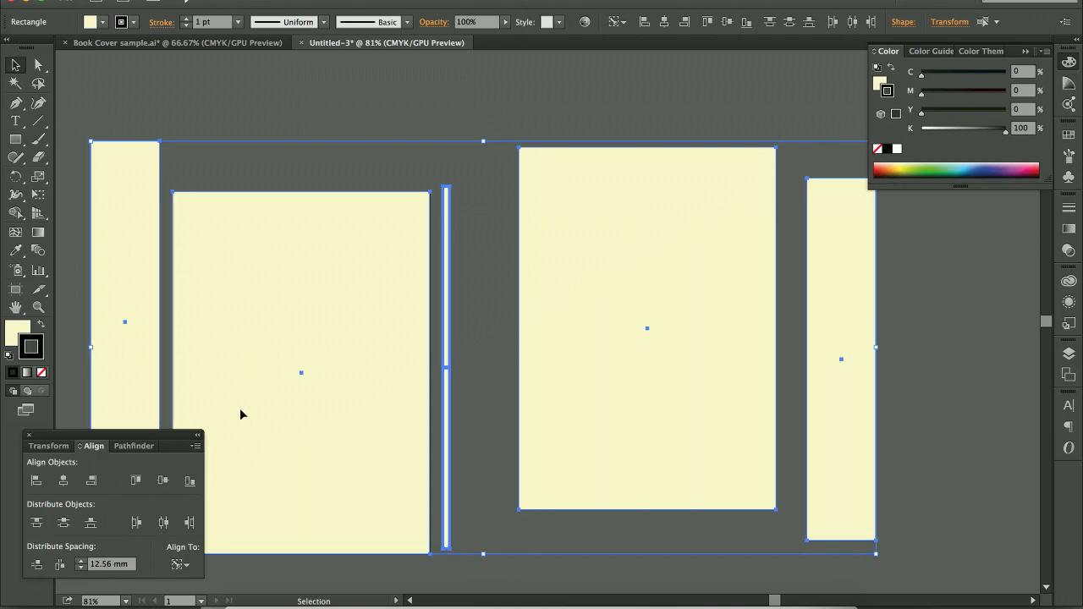
{"action": "left_click", "coordinate": [165, 484]}
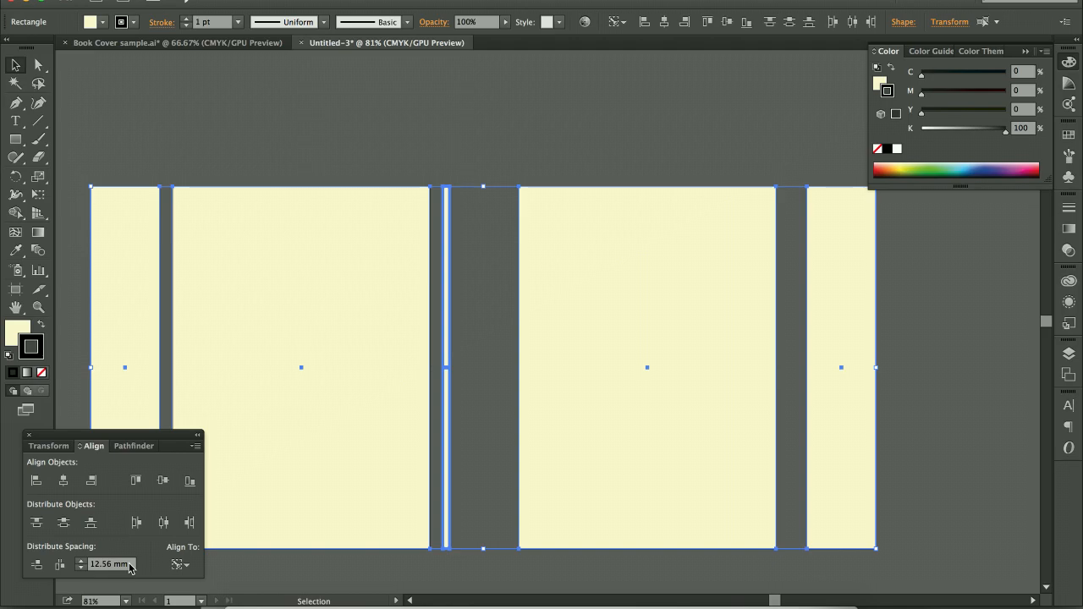
- Distribute the five rectangles horizontally around the spine with a spacing of 0 mm
{"action": "type", "text": "0"}
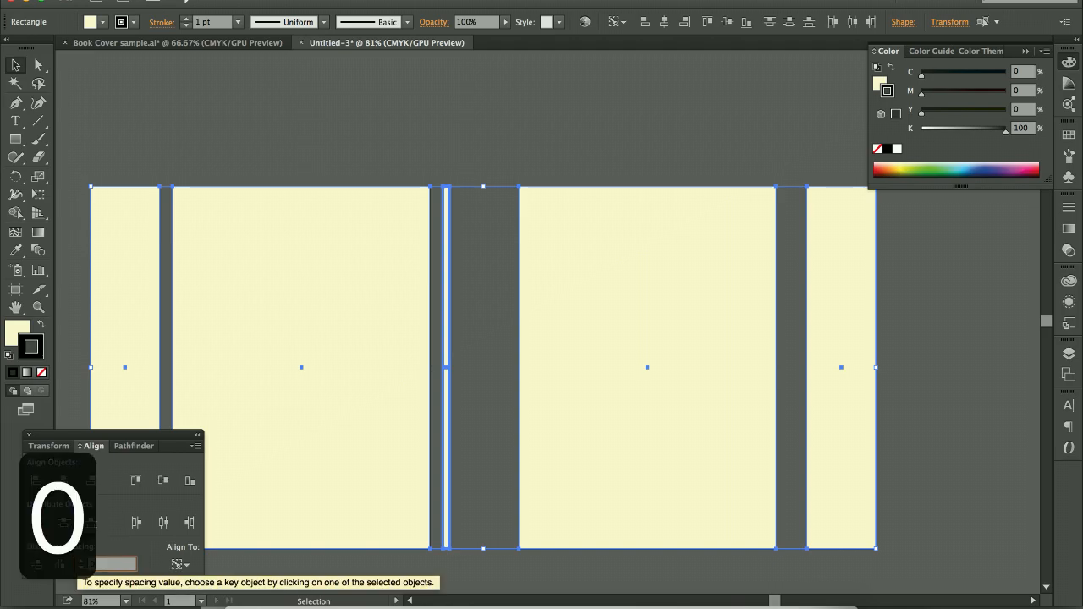
{"action": "type", "text": "mm"}
{"action": "key", "text": "Return"}
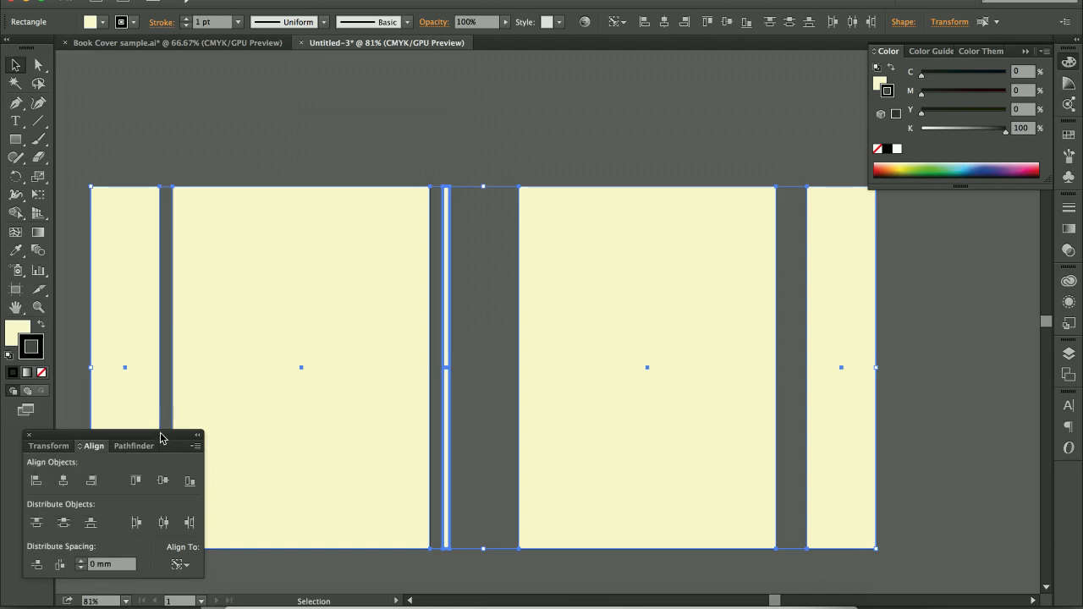
{"action": "left_click_drag", "start_coordinate": [160, 438], "coordinate": [979, 222]}
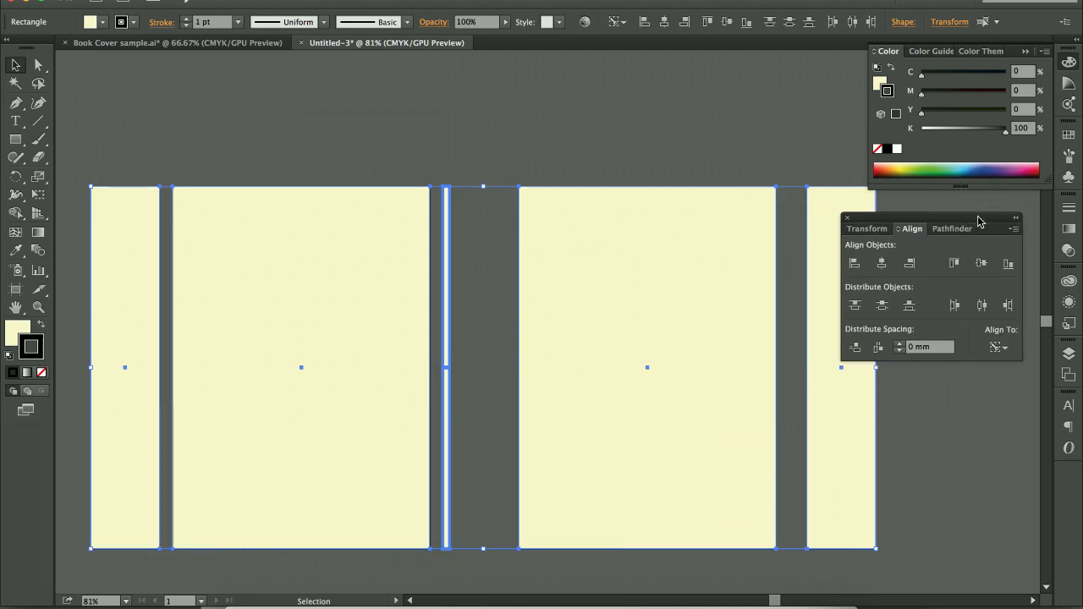
{"action": "left_click", "coordinate": [880, 349]}
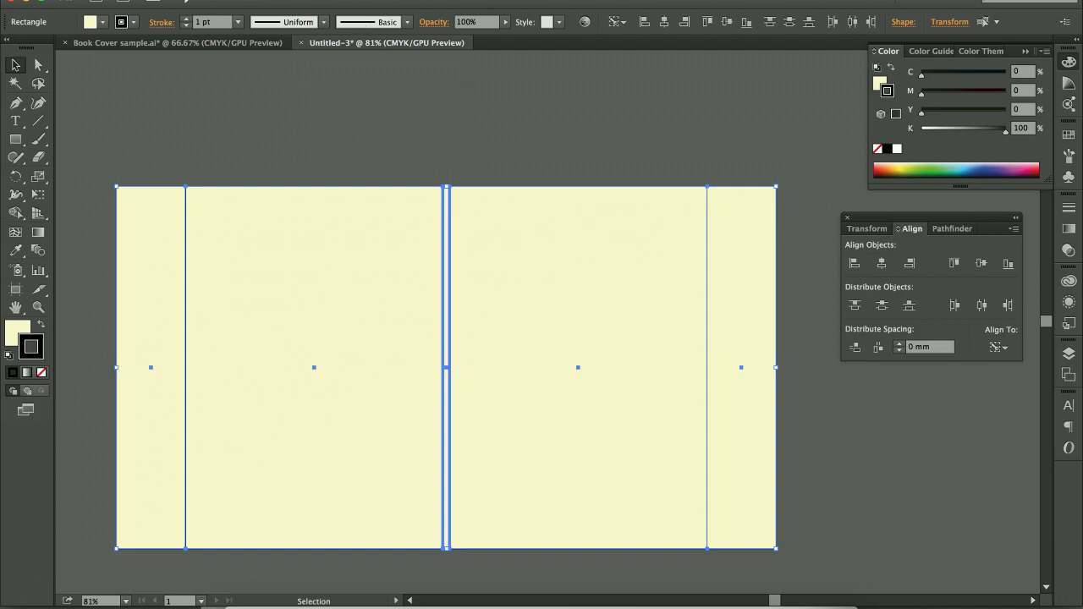
- Group the five joined rectangles, shift the group slightly right and down on the canvas, and deselect it
{"action": "left_click", "coordinate": [286, 1]}
{"action": "mouse_move", "coordinate": [201, 1]}
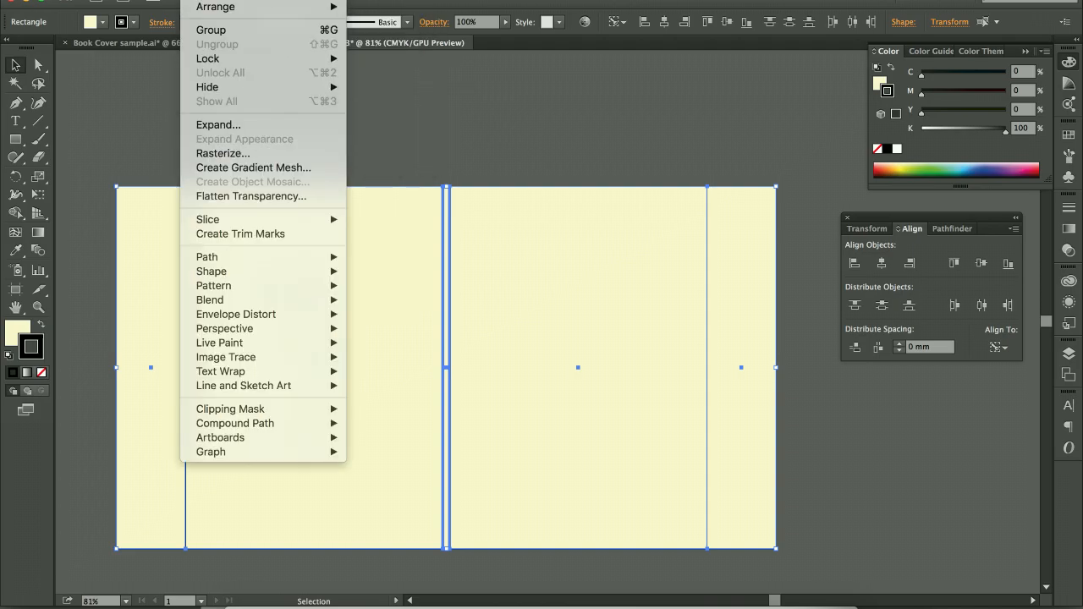
{"action": "left_click", "coordinate": [225, 32]}
{"action": "left_click", "coordinate": [339, 167]}
{"action": "left_click_drag", "start_coordinate": [344, 204], "coordinate": [384, 224]}
{"action": "left_click", "coordinate": [351, 119]}
{"action": "left_click", "coordinate": [396, 132]}
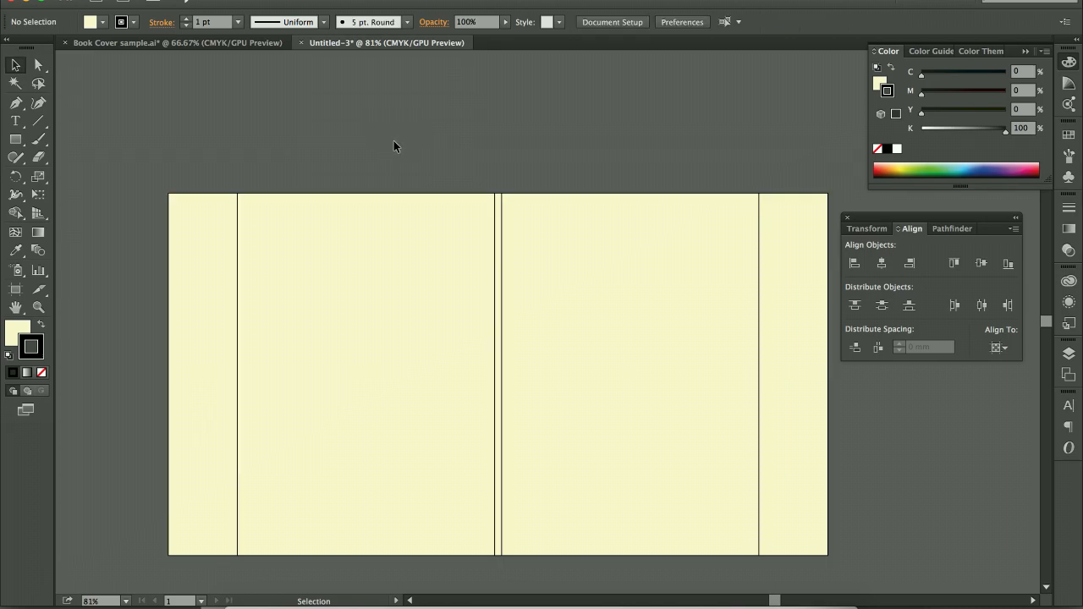
- Move the grouped cover layout from the empty canvas onto the artboard, overlapping the artboard's right edge
{"action": "scroll", "coordinate": [394, 140], "scroll_direction": "left", "scroll_amount": 10}
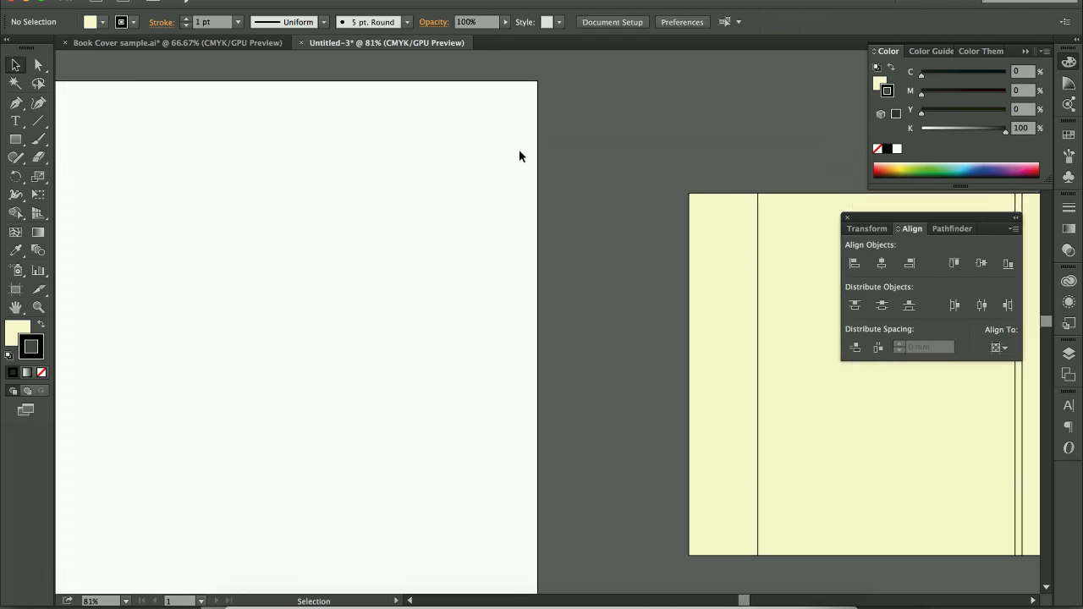
{"action": "left_click_drag", "start_coordinate": [786, 239], "coordinate": [149, 205]}
{"action": "scroll", "coordinate": [251, 191], "scroll_direction": "left", "scroll_amount": 3}
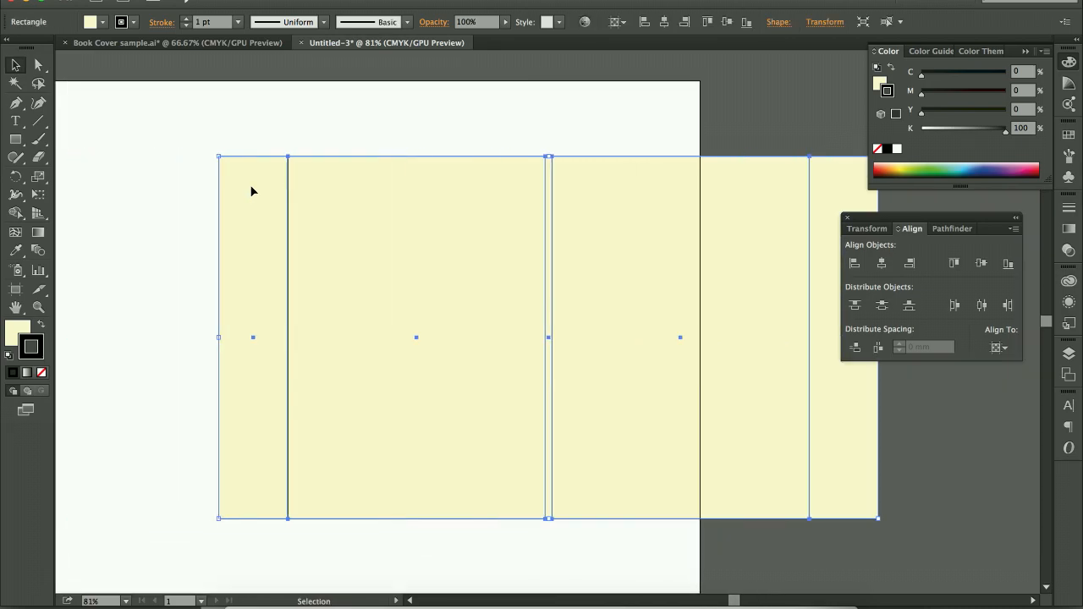
- Reposition the grouped cover layout so that it lies entirely inside the artboard
{"action": "scroll", "coordinate": [250, 191], "scroll_direction": "left", "scroll_amount": 3}
{"action": "left_click_drag", "start_coordinate": [538, 209], "coordinate": [332, 222]}
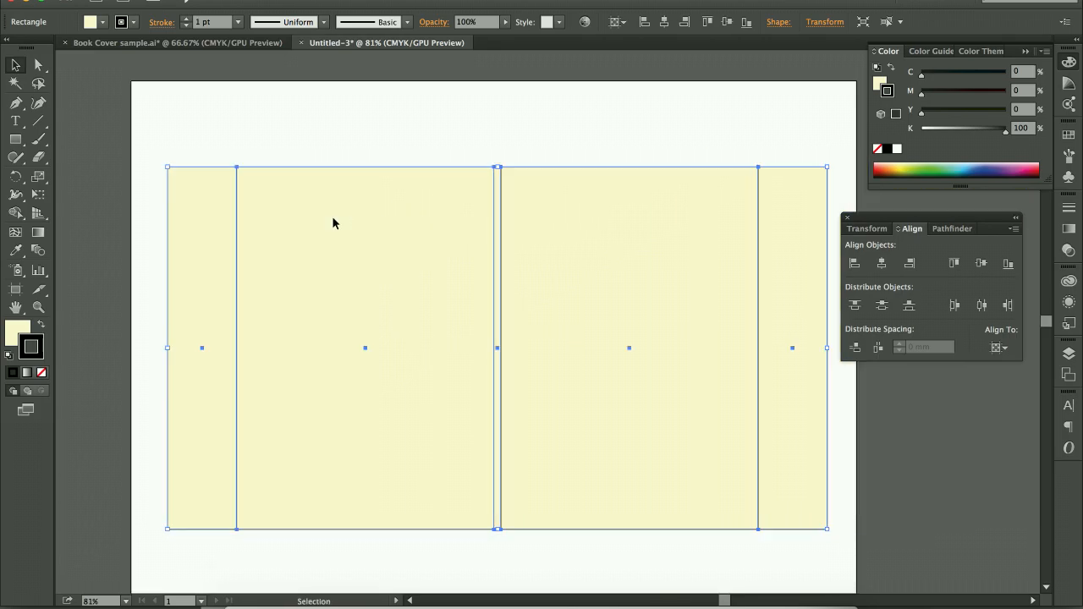
{"action": "left_click", "coordinate": [352, 132]}
{"action": "scroll", "coordinate": [352, 132], "scroll_direction": "right", "scroll_amount": 3}
{"action": "scroll", "coordinate": [352, 134], "scroll_direction": "left", "scroll_amount": 1}
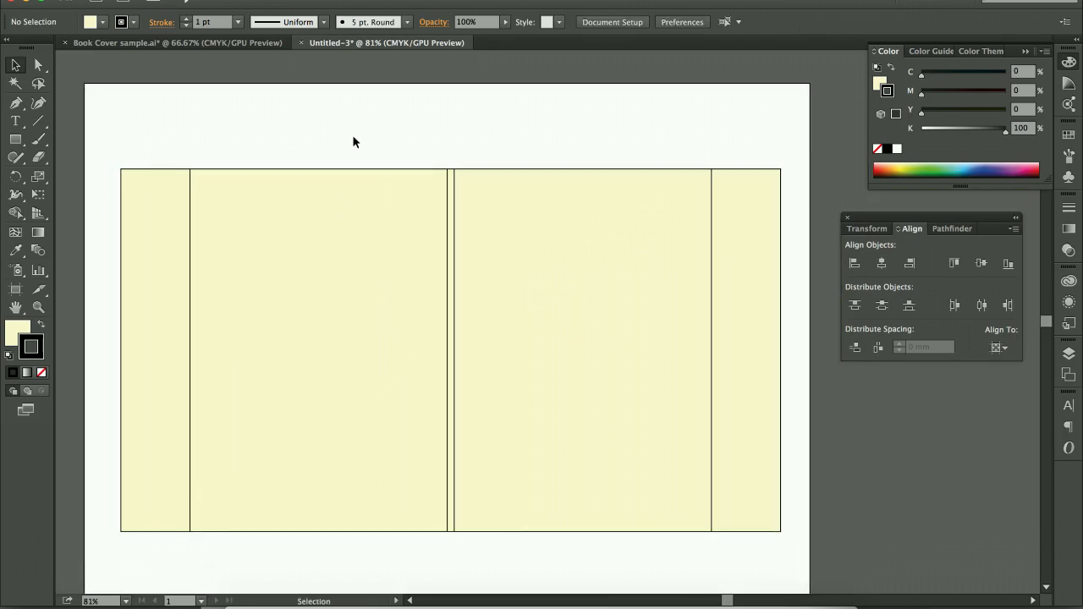
{"action": "scroll", "coordinate": [352, 141], "scroll_direction": "down", "scroll_amount": 1}
{"action": "left_click_drag", "start_coordinate": [358, 186], "coordinate": [353, 162]}
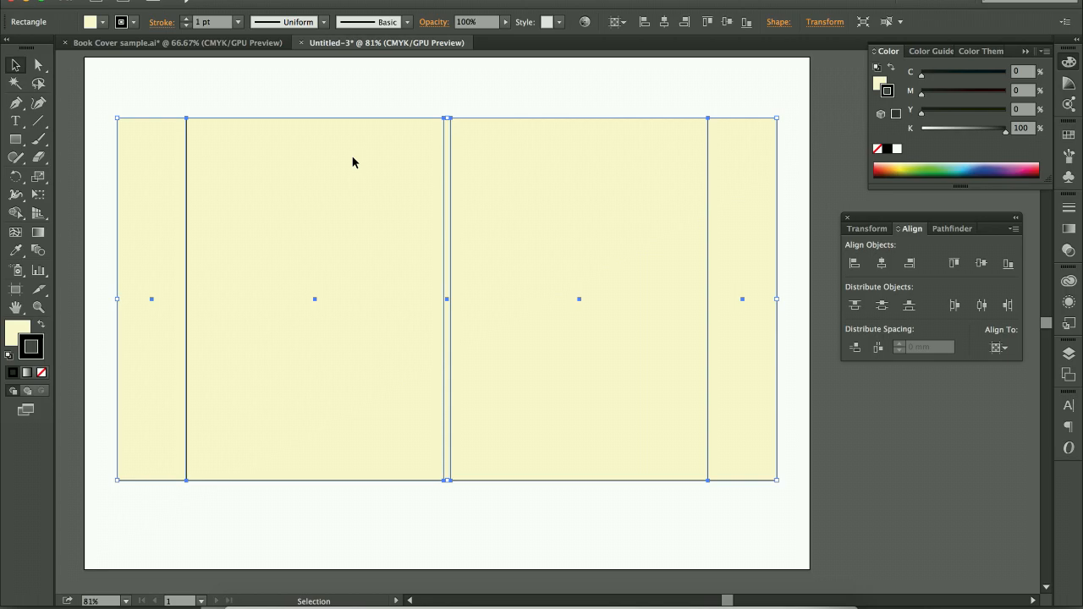
- Center the cover group on the artboard both horizontally and vertically, with alignment set relative to the artboard
{"action": "left_click_drag", "start_coordinate": [964, 218], "coordinate": [956, 209]}
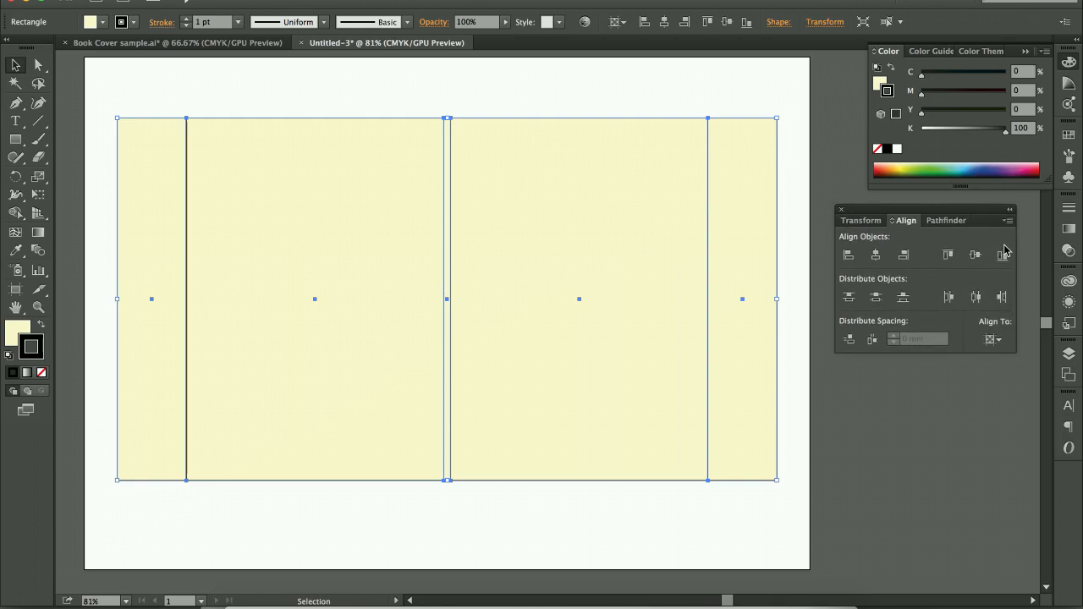
{"action": "left_click", "coordinate": [995, 339]}
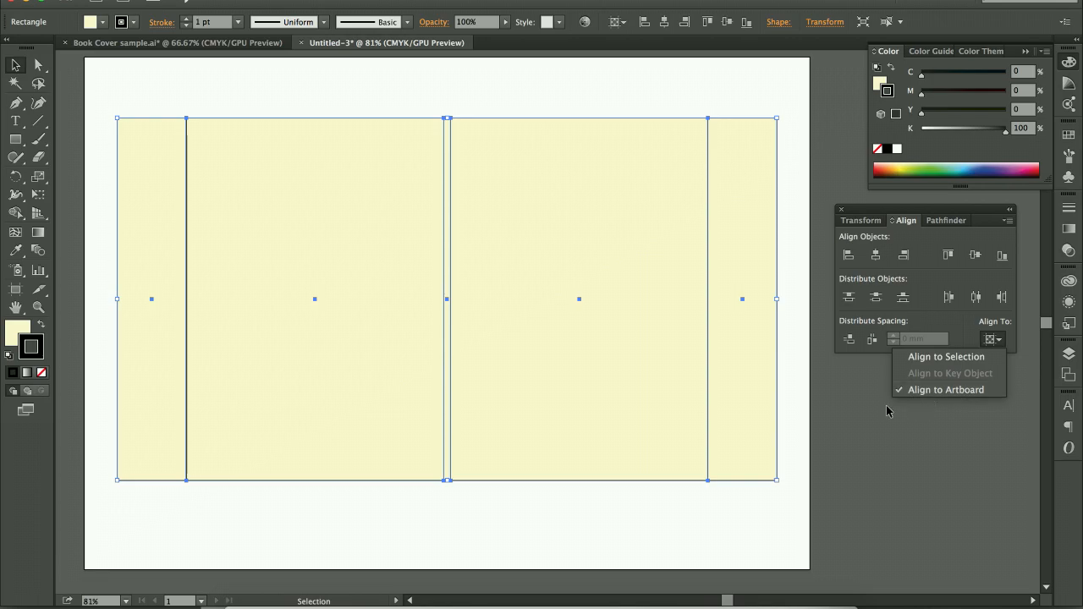
{"action": "left_click", "coordinate": [985, 250]}
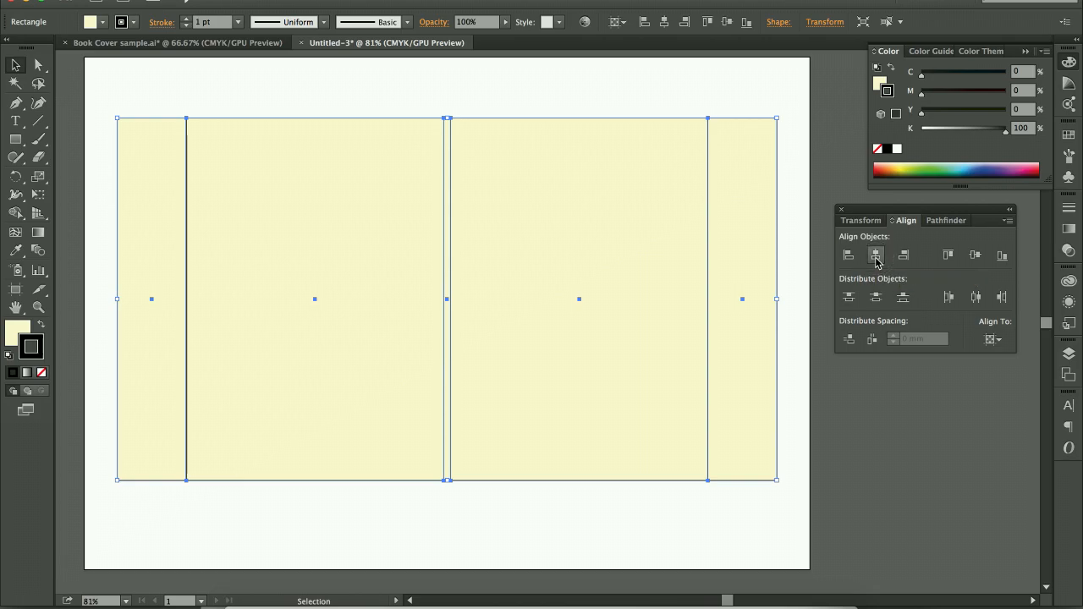
{"action": "left_click", "coordinate": [976, 256]}
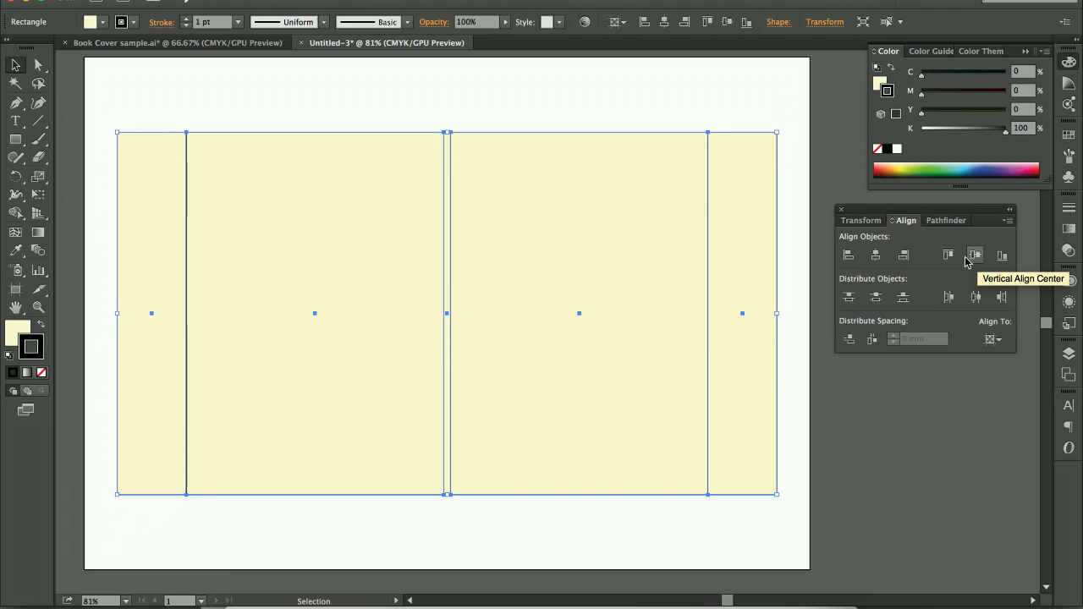
- Select all the artwork and rename the layer that holds it "book dimension"
{"action": "left_click", "coordinate": [802, 273]}
{"action": "key", "text": "super+a"}
{"action": "left_click", "coordinate": [1068, 354]}
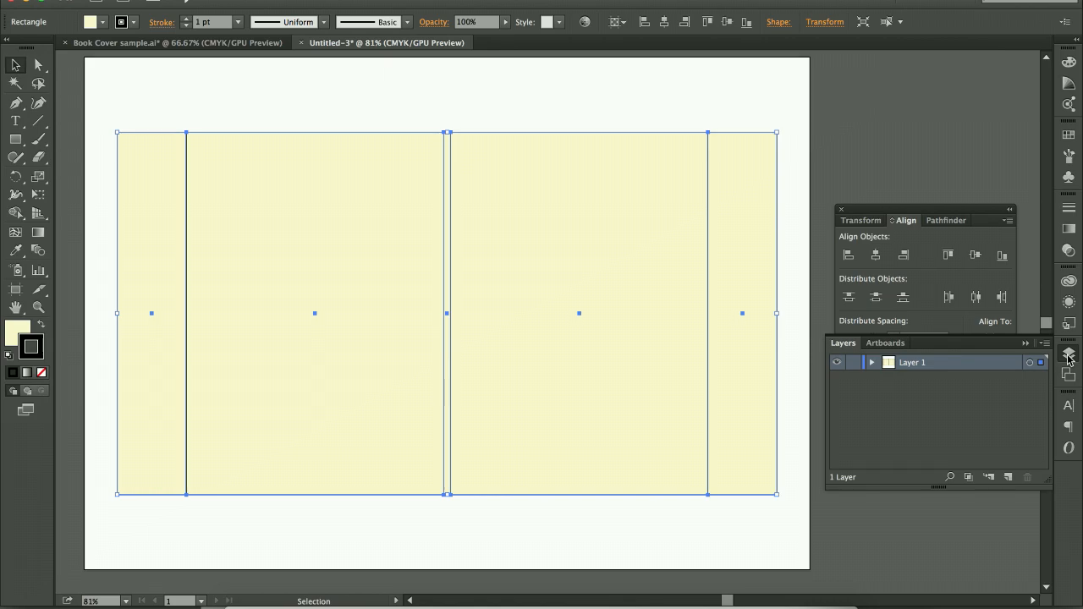
{"action": "double_click", "coordinate": [917, 365]}
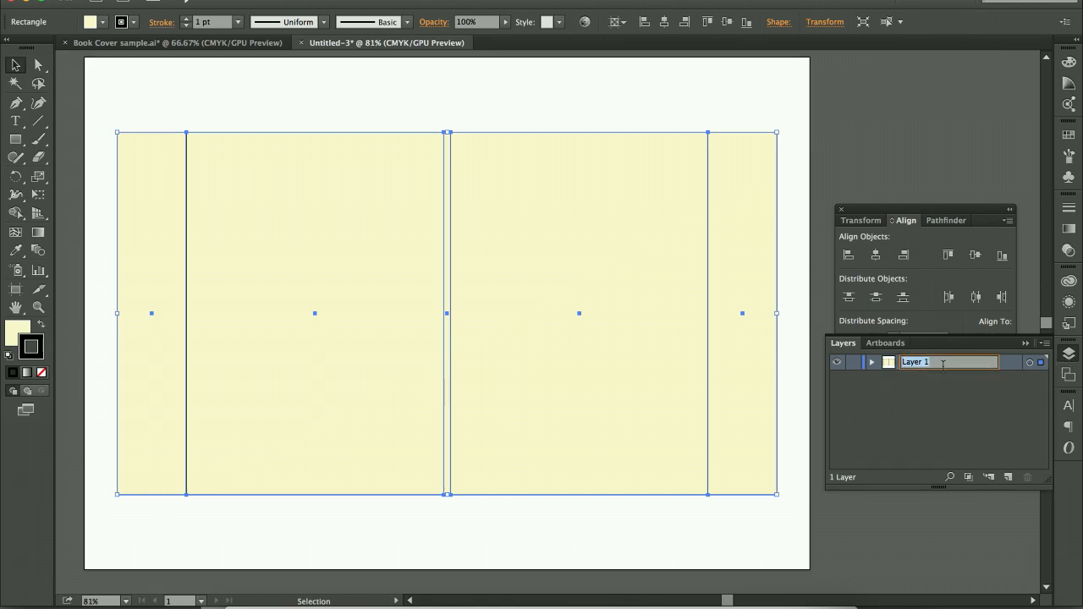
{"action": "type", "text": "cook"}
{"action": "key", "text": "BackSpace"}
{"action": "key", "text": "BackSpace"}
{"action": "key", "text": "BackSpace"}
{"action": "key", "text": "BackSpace"}
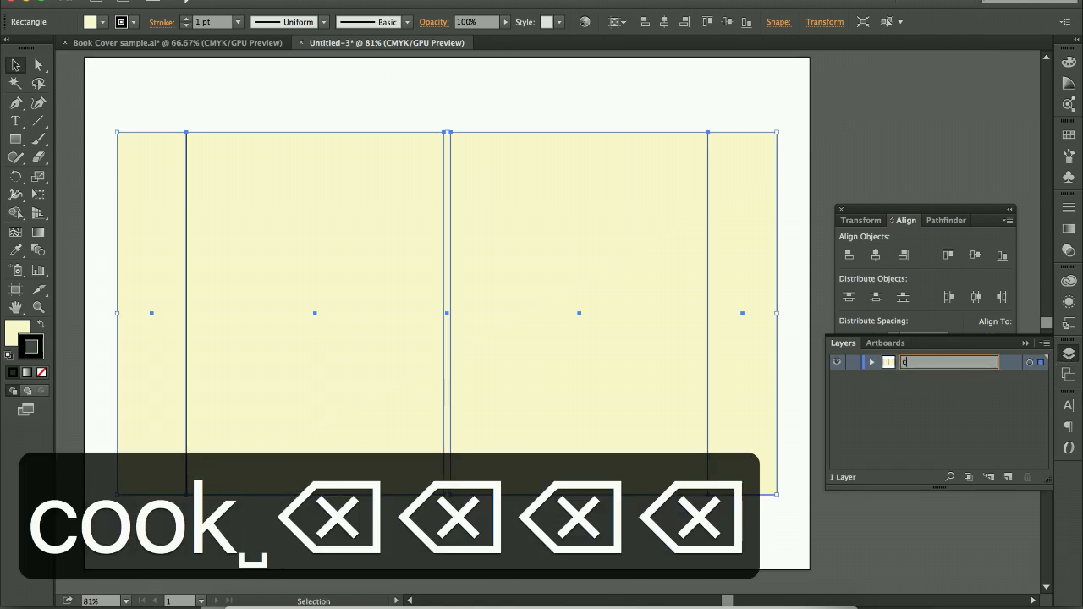
{"action": "key", "text": "BackSpace"}
{"action": "type", "text": "book dime"}
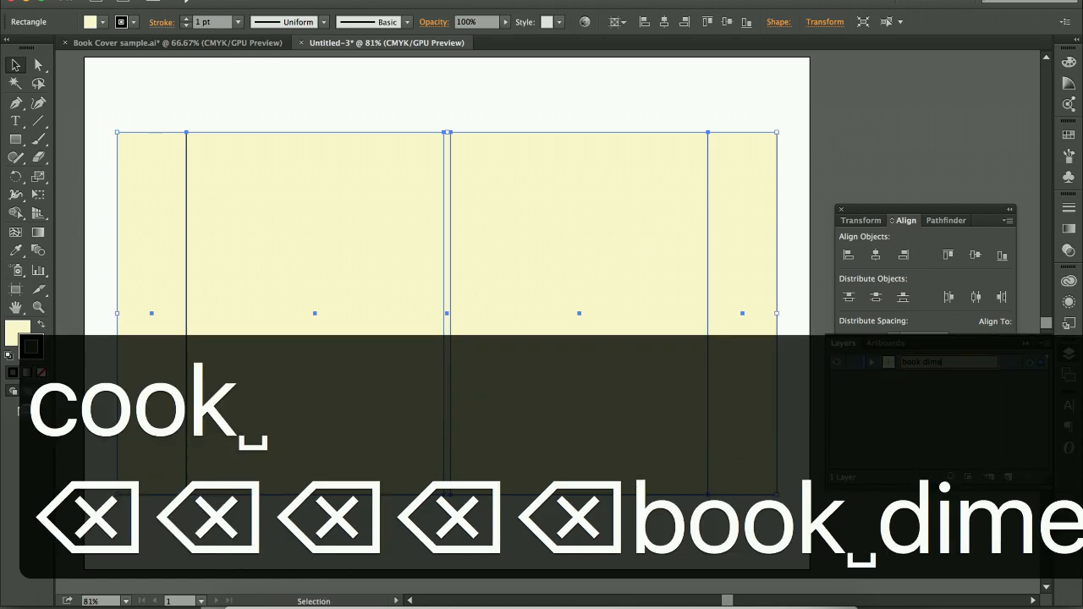
{"action": "type", "text": "nsion"}
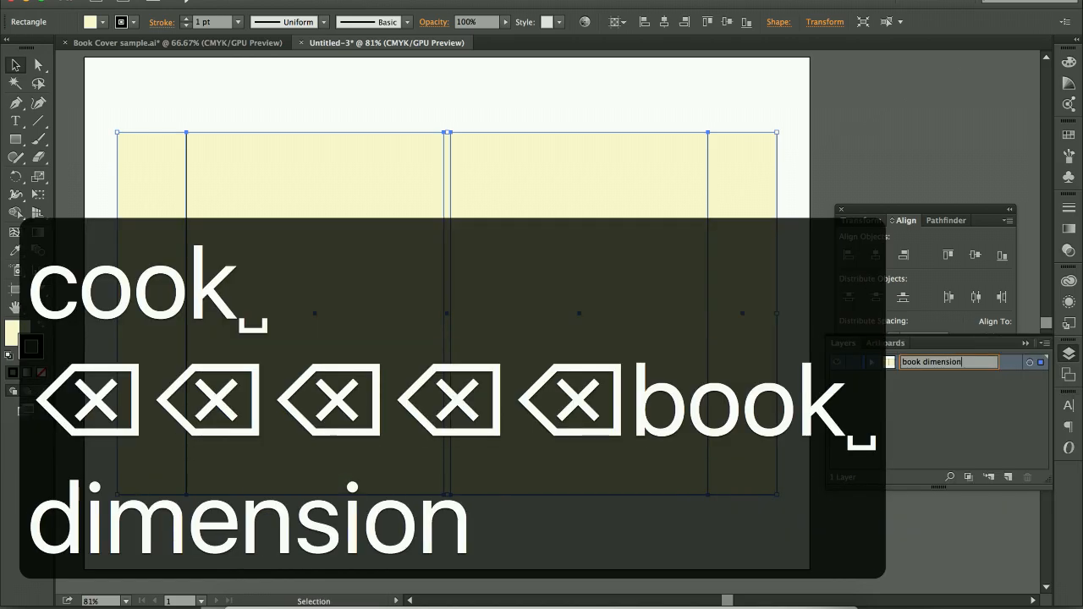
{"action": "key", "text": "Return"}
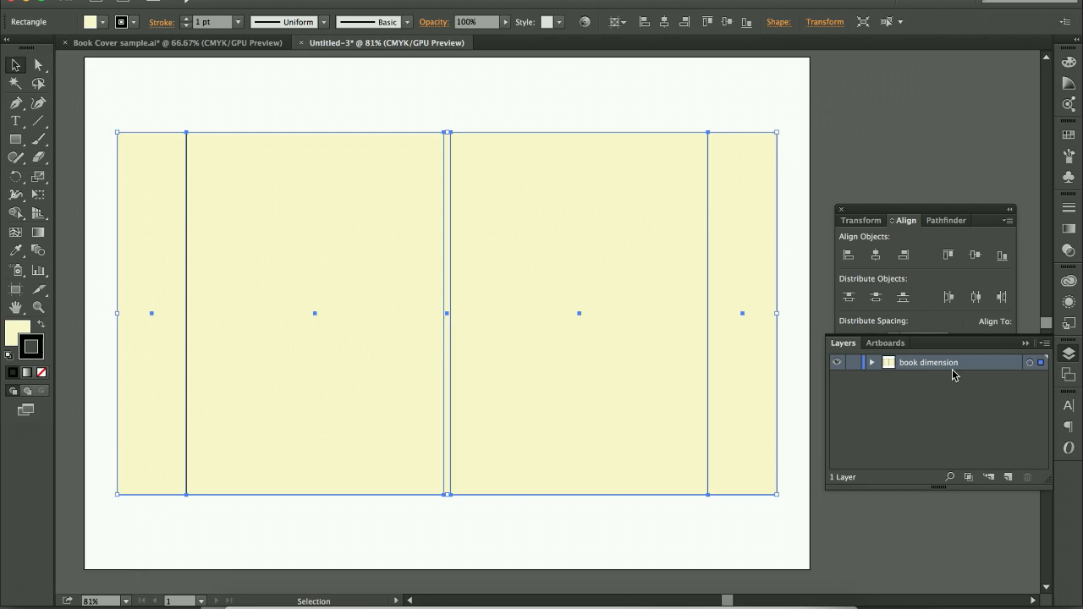
- Add a new layer above the book dimension layer and name it "crop & folding line"
{"action": "left_click", "coordinate": [1009, 480]}
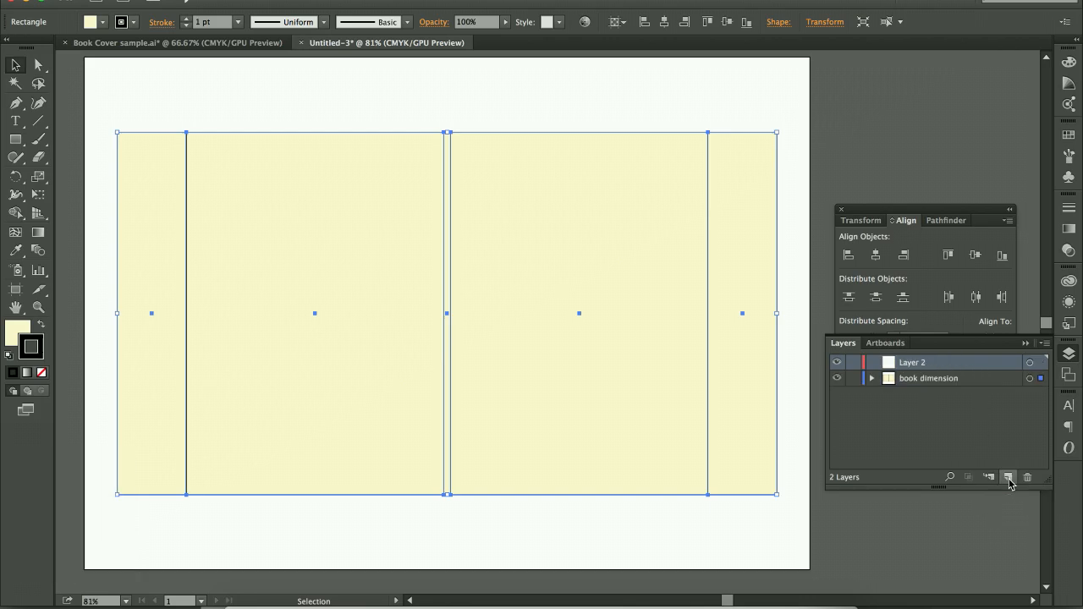
{"action": "double_click", "coordinate": [913, 363]}
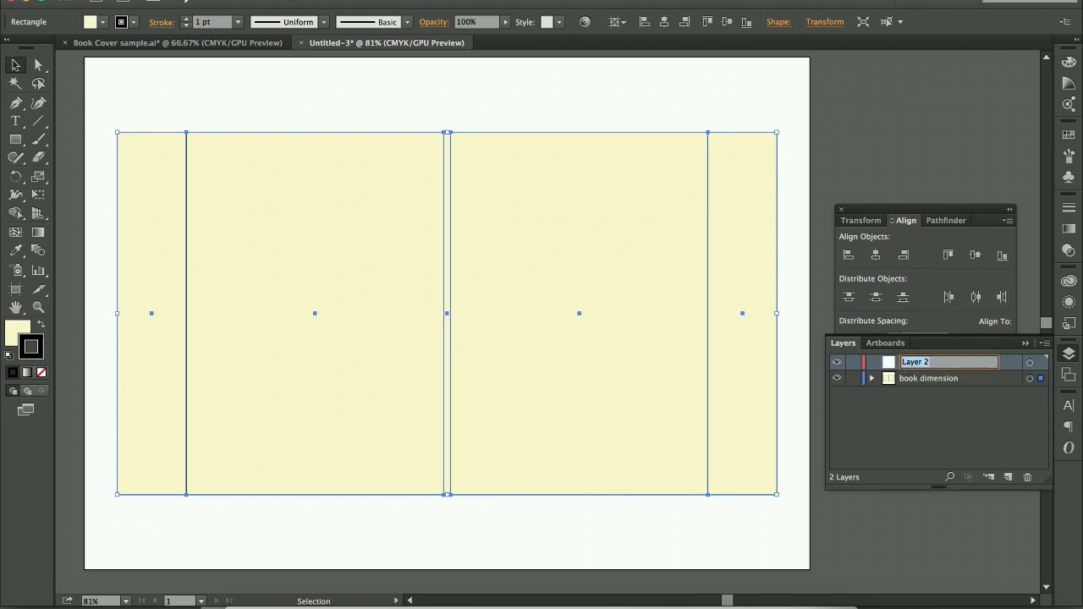
{"action": "type", "text": "crop&"}
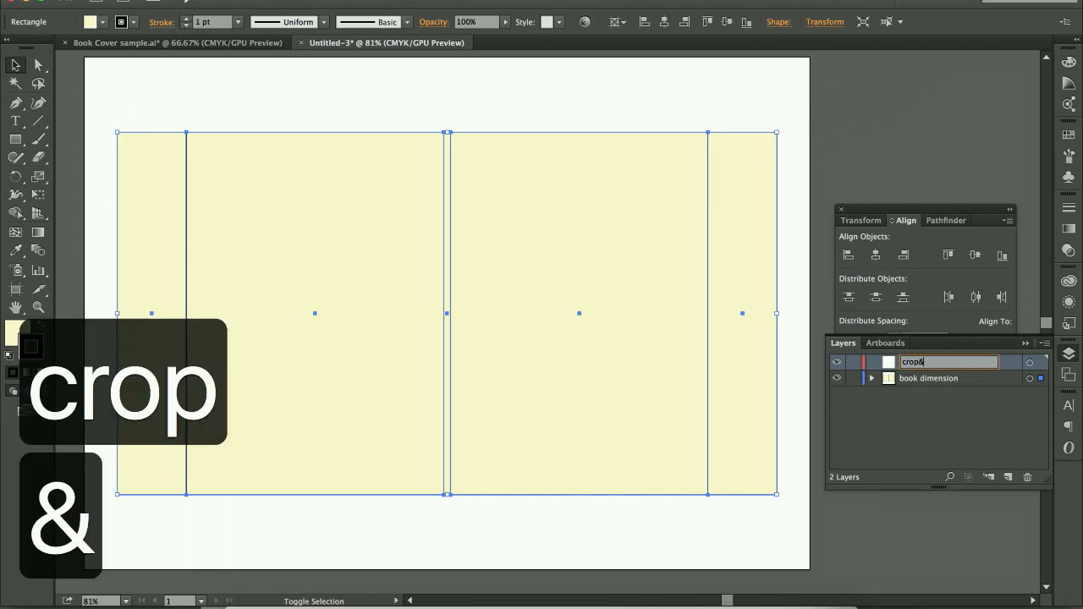
{"action": "key", "text": "BackSpace"}
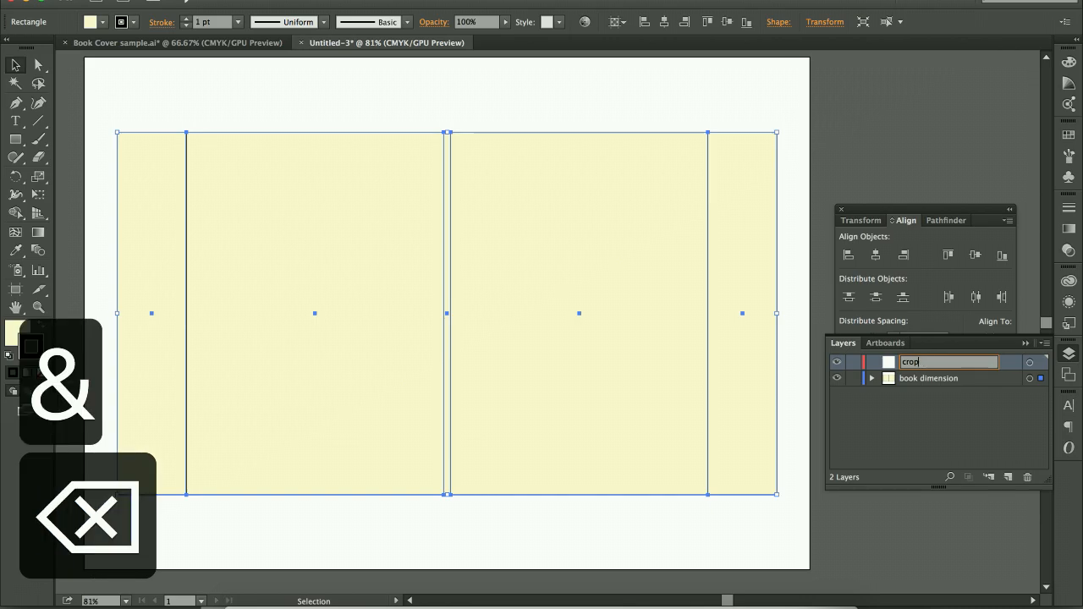
{"action": "type", "text": "&"}
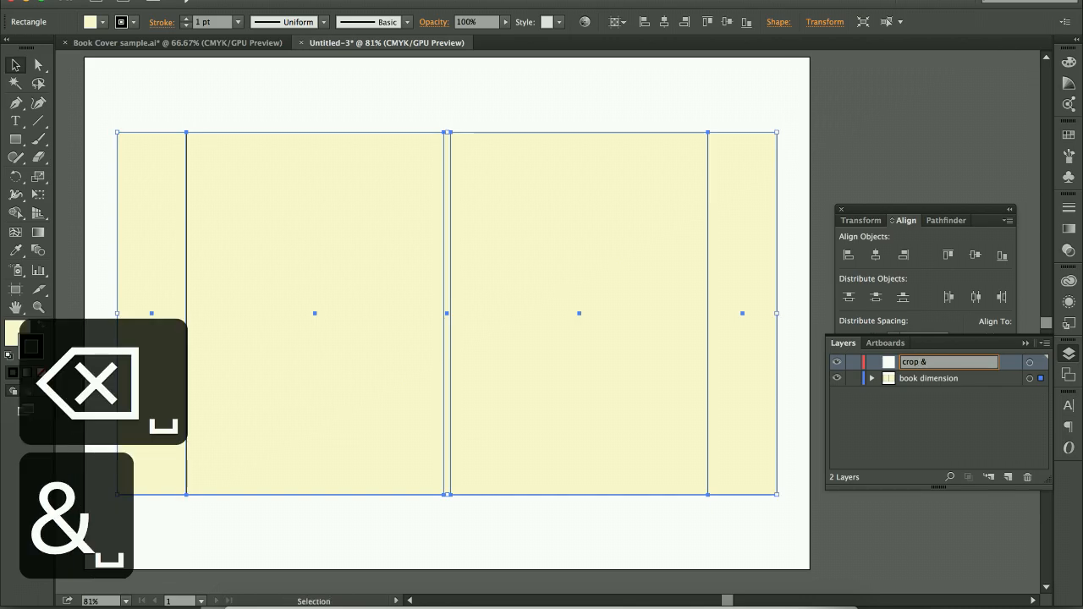
{"action": "type", "text": " folding line"}
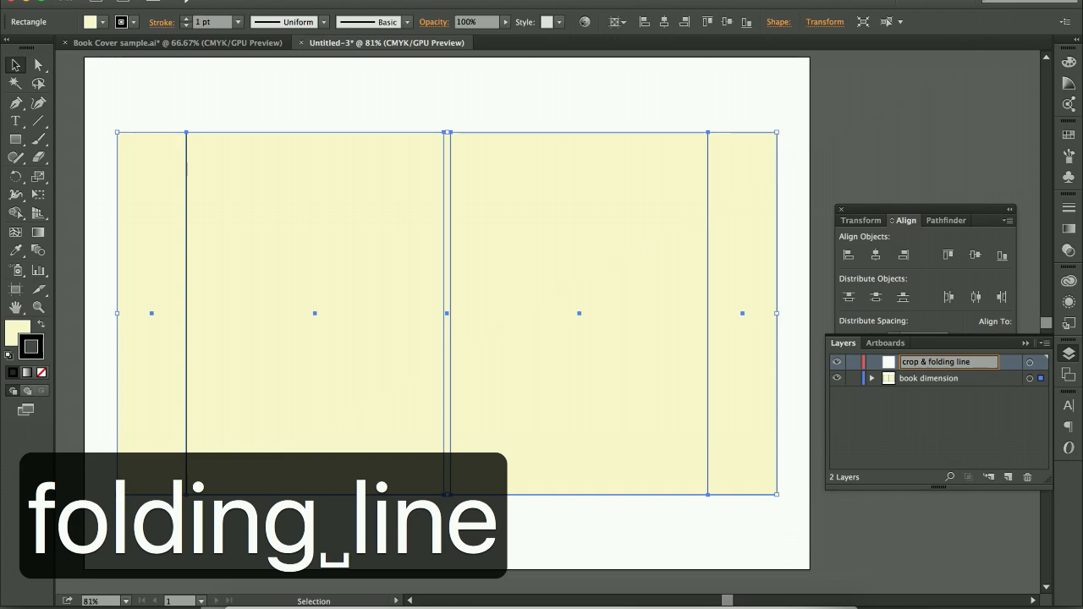
{"action": "key", "text": "Return"}
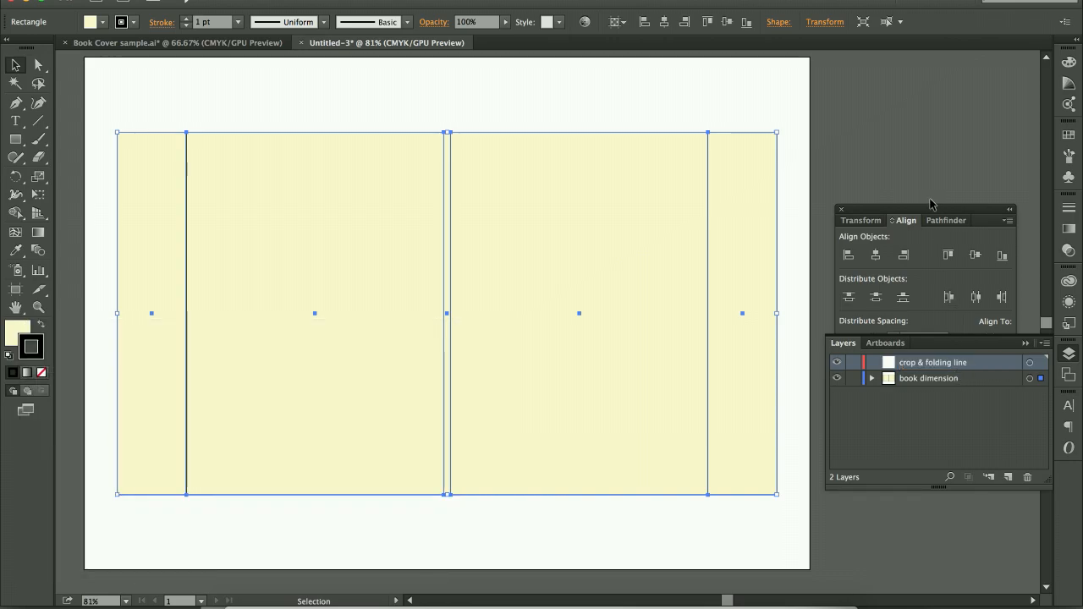
- Check that Smart Guides are on and draw a rectangle on the crop & folding line layer exactly covering the whole cover layout
{"action": "left_click", "coordinate": [878, 133]}
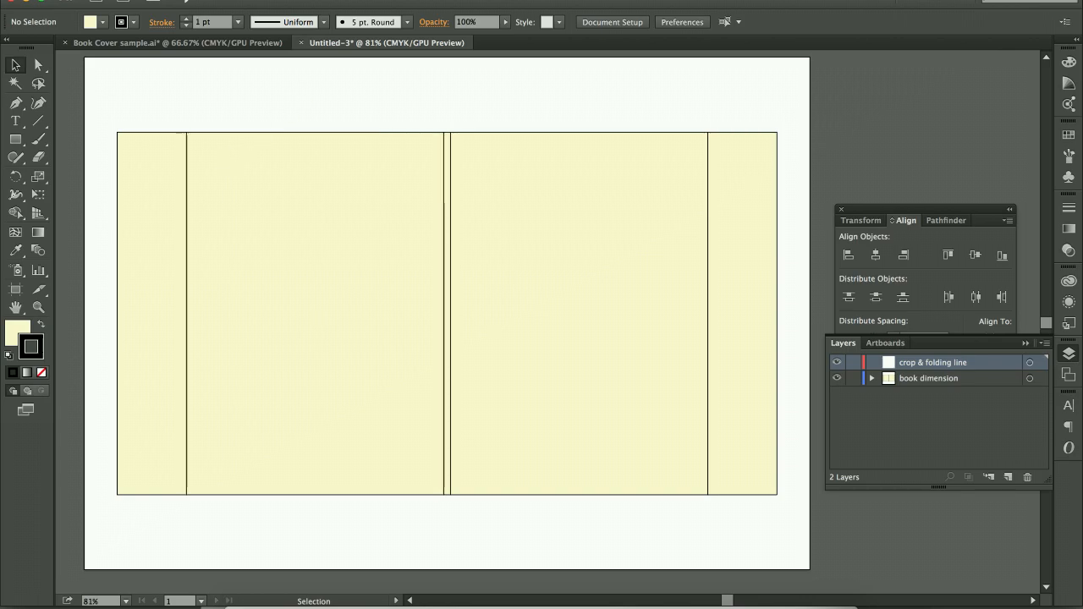
{"action": "left_click", "coordinate": [369, 1]}
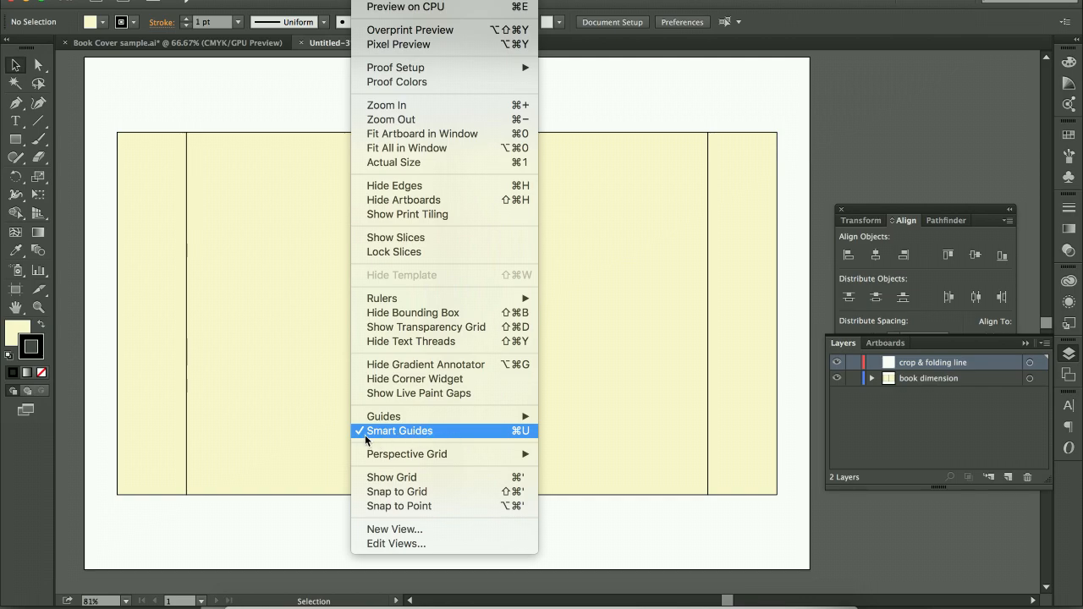
{"action": "left_click", "coordinate": [161, 109]}
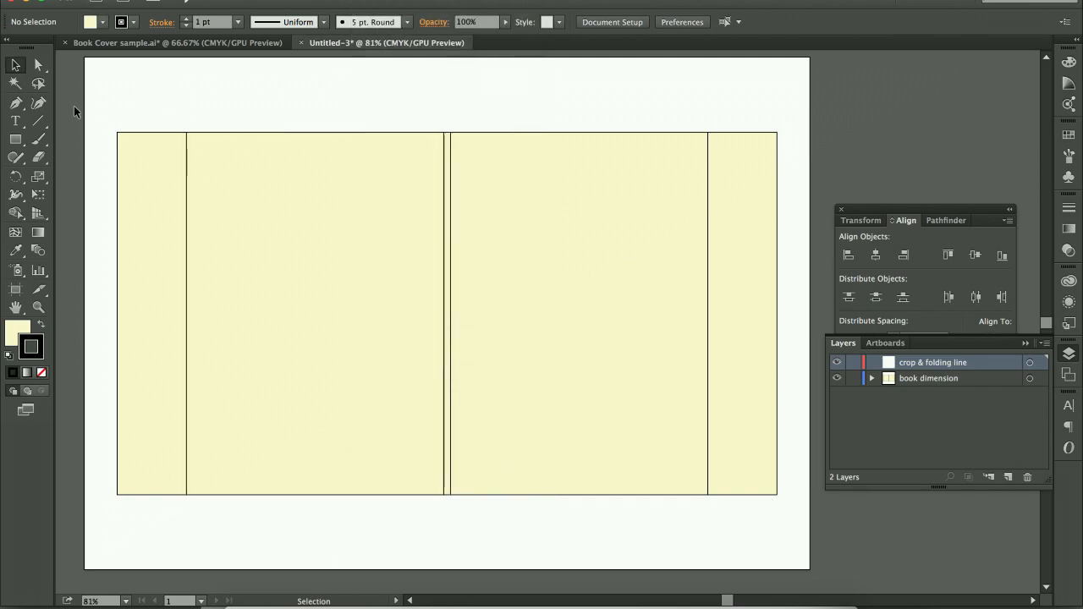
{"action": "left_click", "coordinate": [20, 141]}
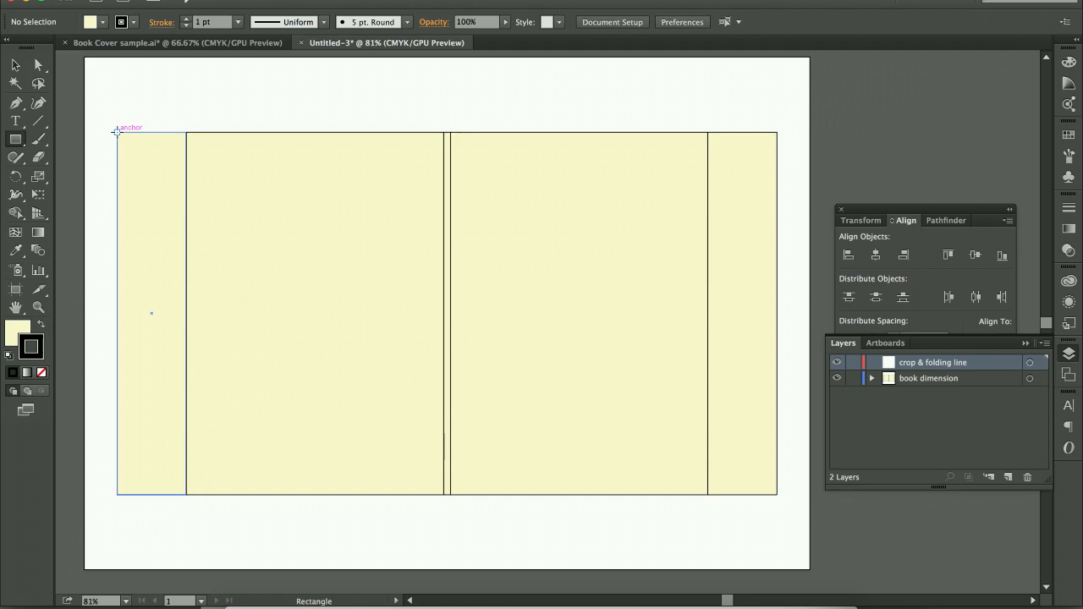
{"action": "left_click_drag", "start_coordinate": [117, 132], "coordinate": [776, 494]}
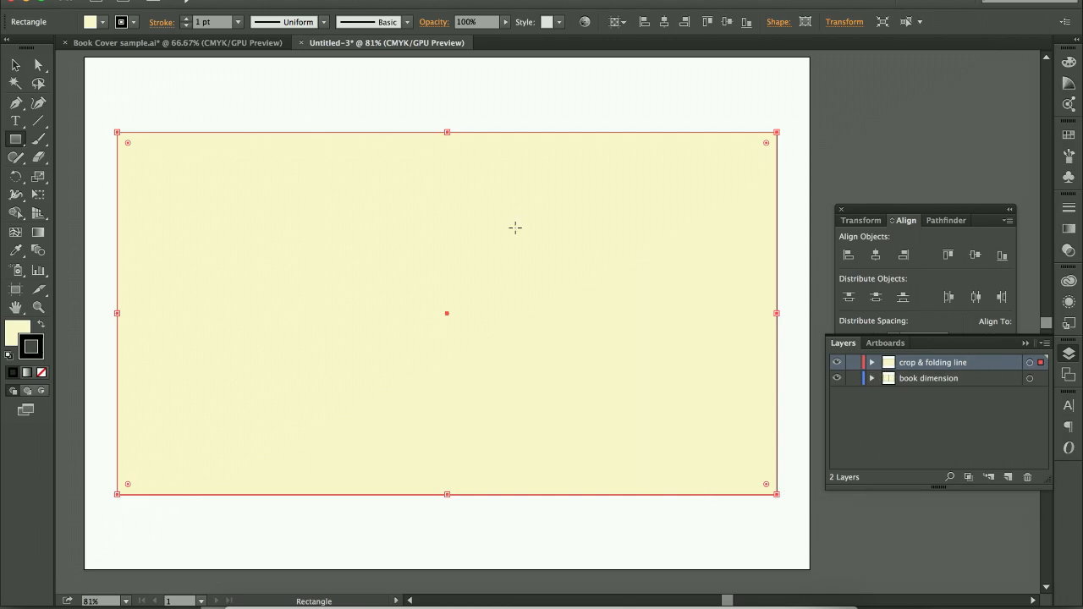
- Change the crop & folding line layer's color to Green and deselect the rectangle
{"action": "double_click", "coordinate": [987, 370]}
{"action": "left_click", "coordinate": [521, 274]}
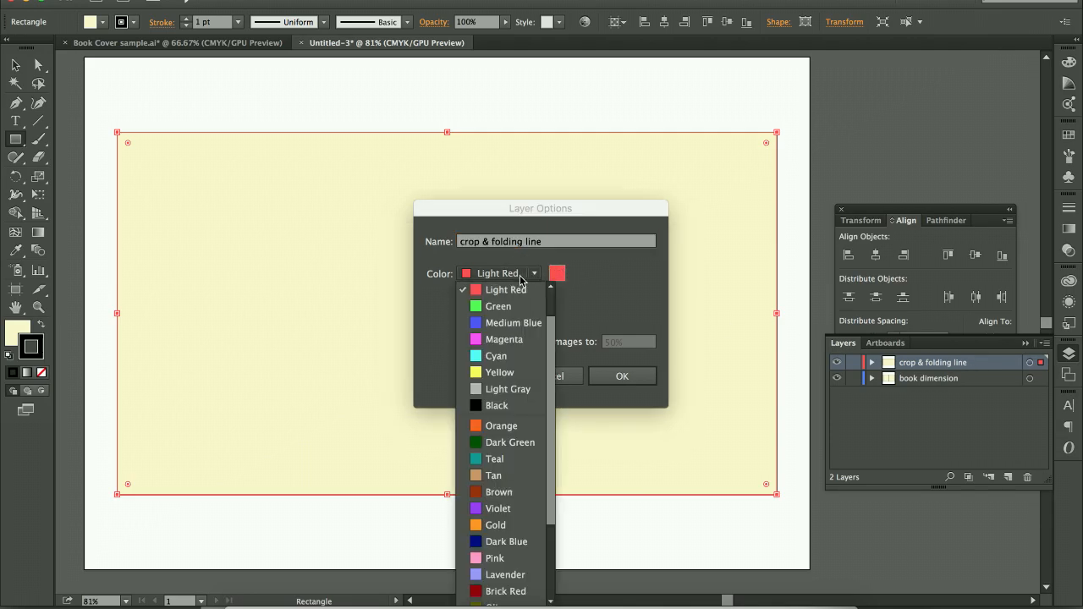
{"action": "left_click", "coordinate": [515, 307]}
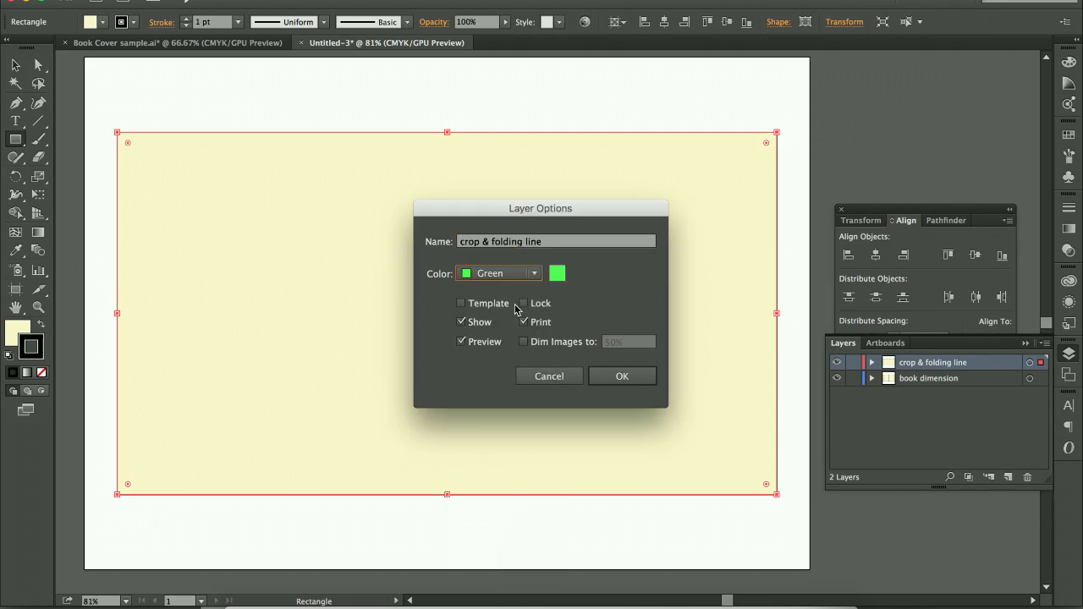
{"action": "left_click", "coordinate": [622, 375]}
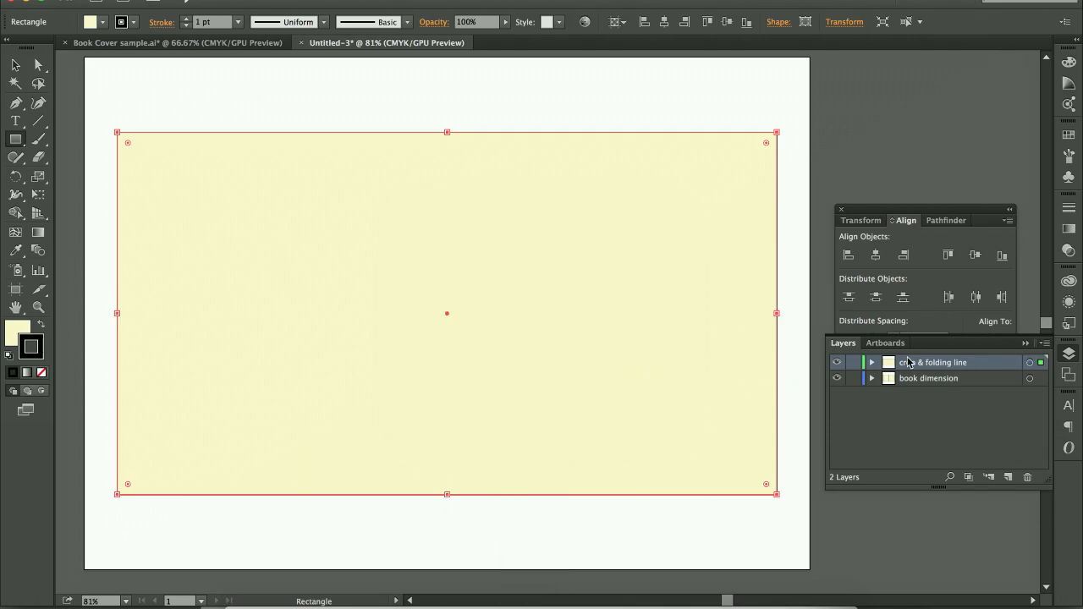
{"action": "left_click", "coordinate": [17, 66]}
{"action": "left_click", "coordinate": [150, 85]}
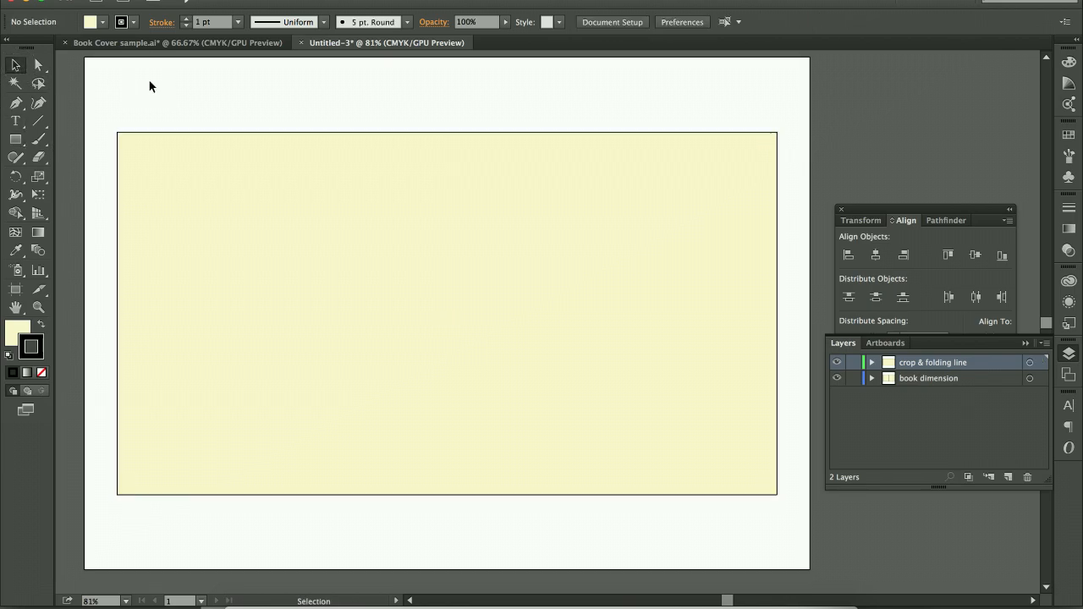
- Apply the Crop Marks effect to the large rectangle covering the cover layout
{"action": "left_click", "coordinate": [208, 152]}
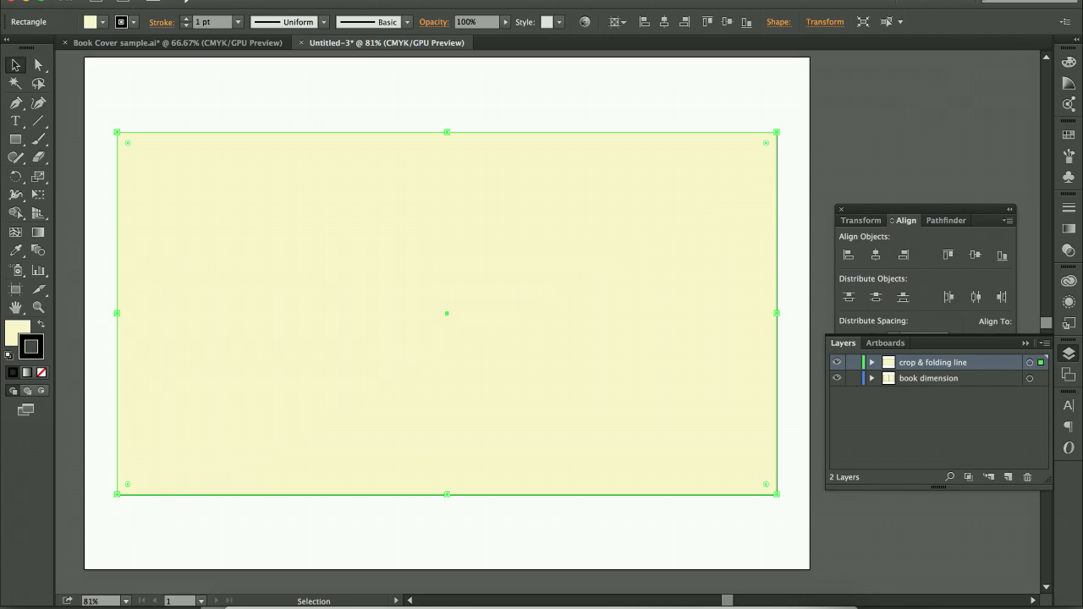
{"action": "left_click", "coordinate": [330, 1]}
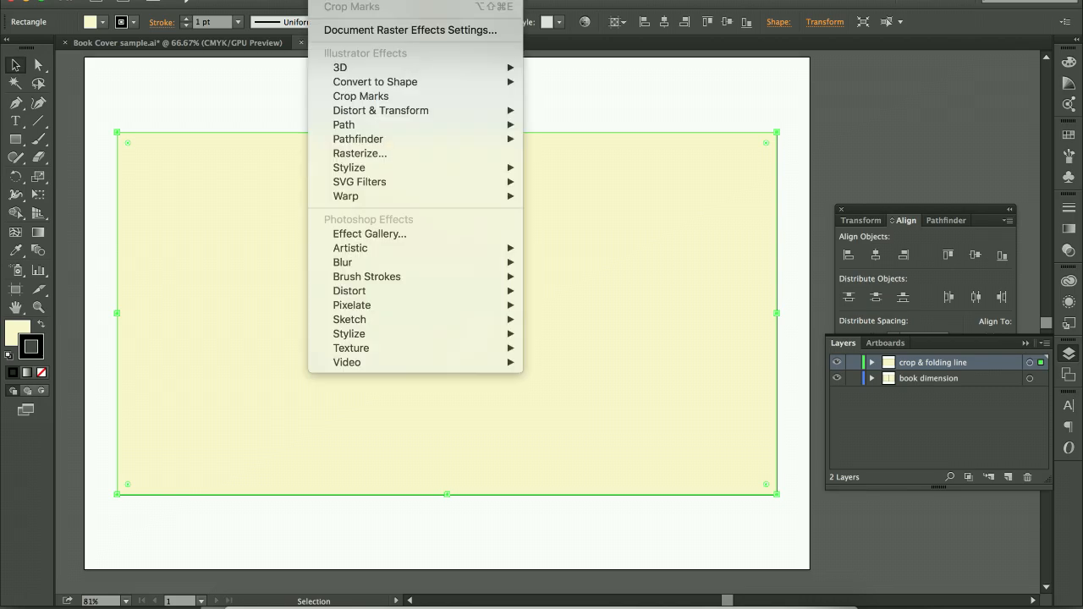
{"action": "left_click", "coordinate": [368, 97]}
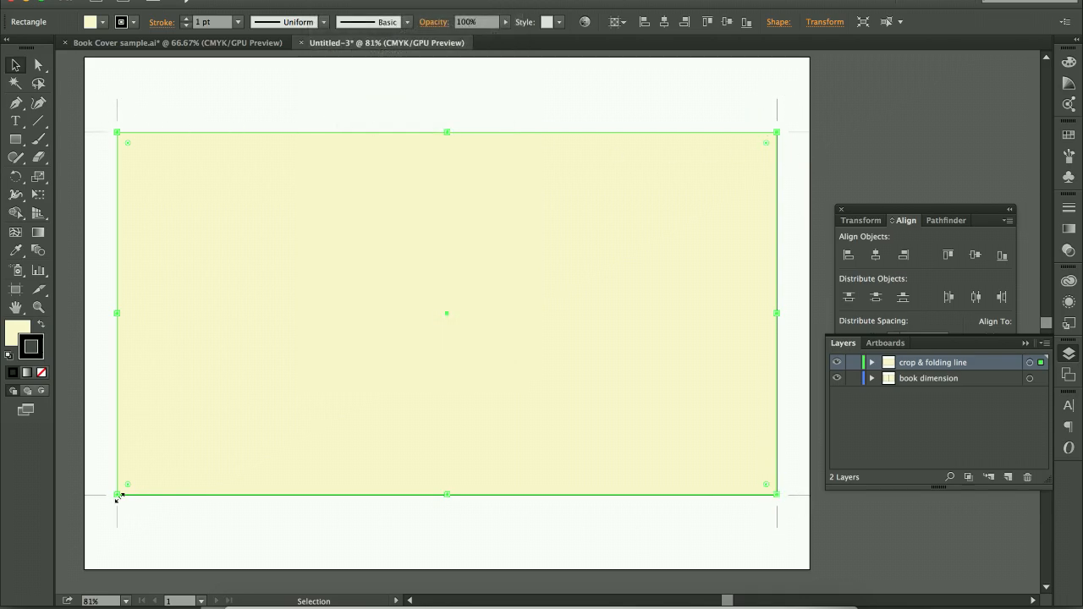
- Set both the stroke and the fill of the crop-marked rectangle to None
{"action": "left_click", "coordinate": [846, 170]}
{"action": "left_click", "coordinate": [725, 154]}
{"action": "left_click", "coordinate": [1070, 63]}
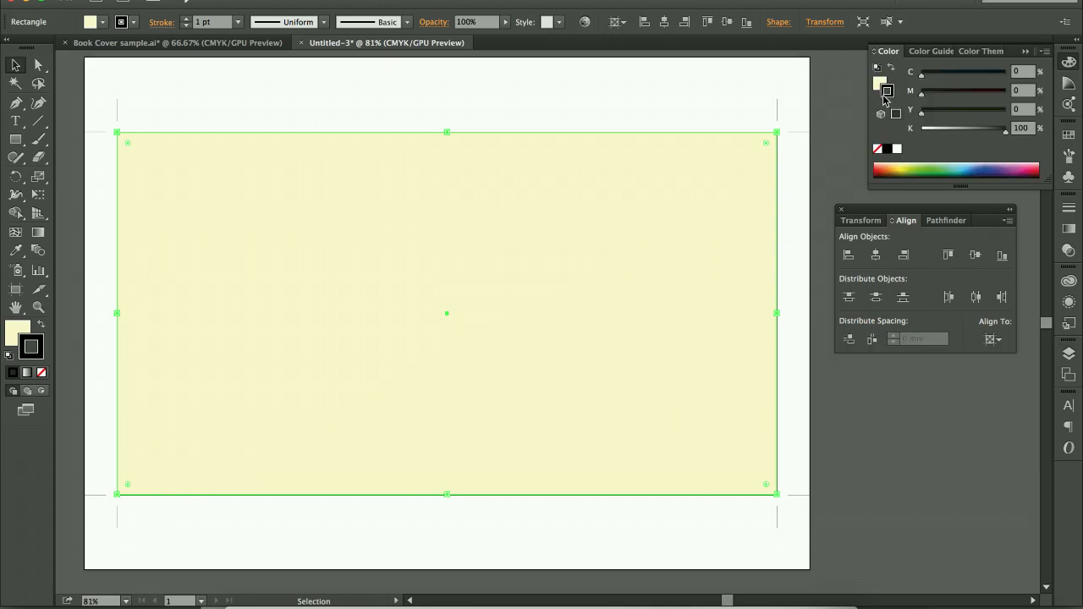
{"action": "left_click", "coordinate": [877, 150]}
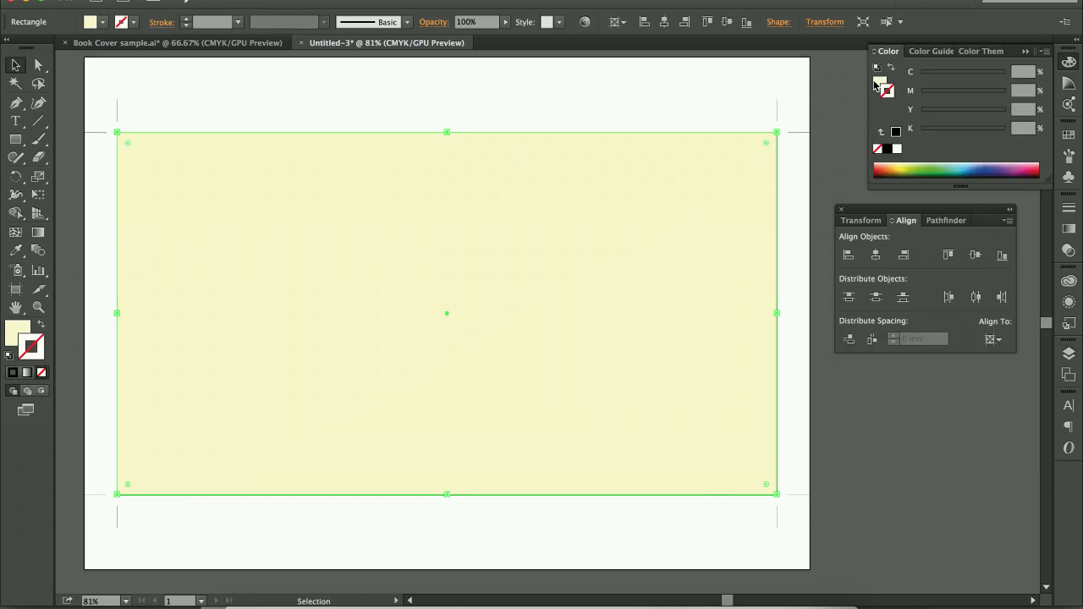
{"action": "left_click", "coordinate": [879, 85]}
{"action": "left_click", "coordinate": [877, 150]}
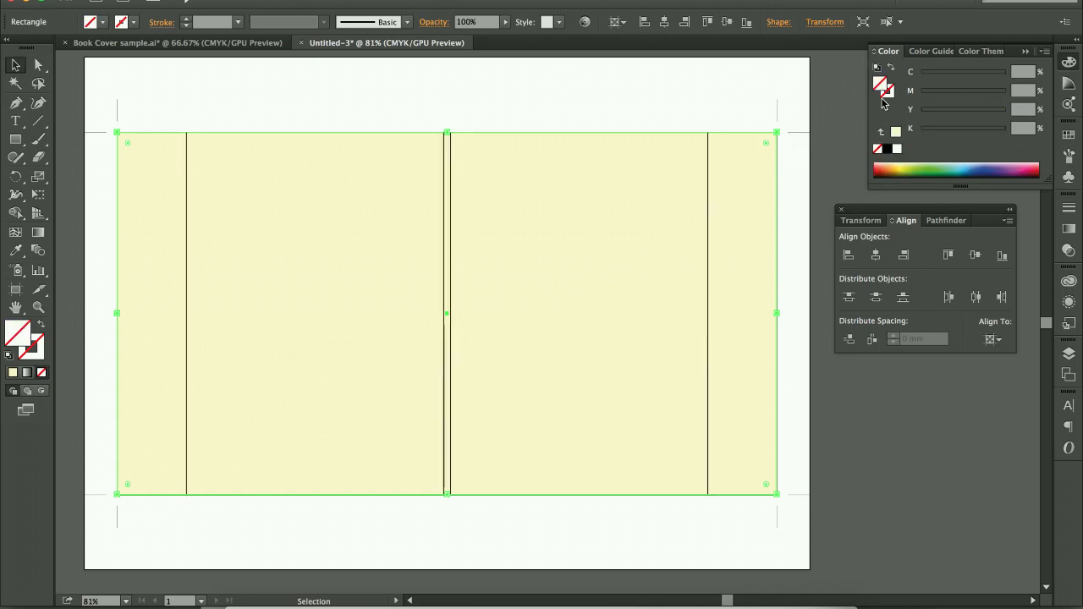
- Deselect the rectangle and draw a straight vertical line with the Pen tool just above the left flap, near its fold
{"action": "left_click", "coordinate": [834, 89]}
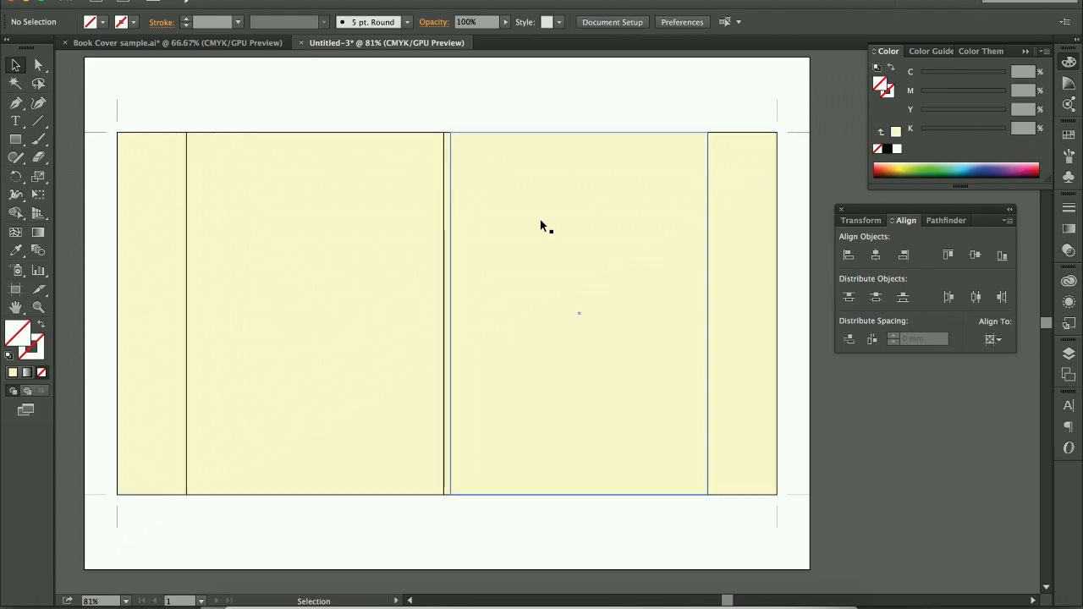
{"action": "key", "text": "z"}
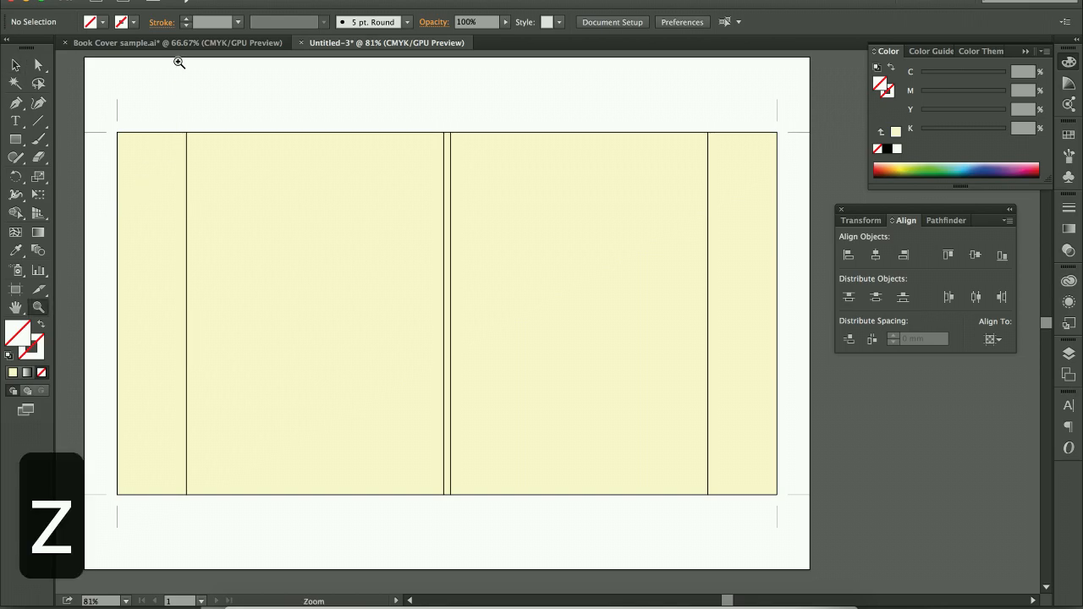
{"action": "left_click_drag", "start_coordinate": [144, 97], "coordinate": [242, 182]}
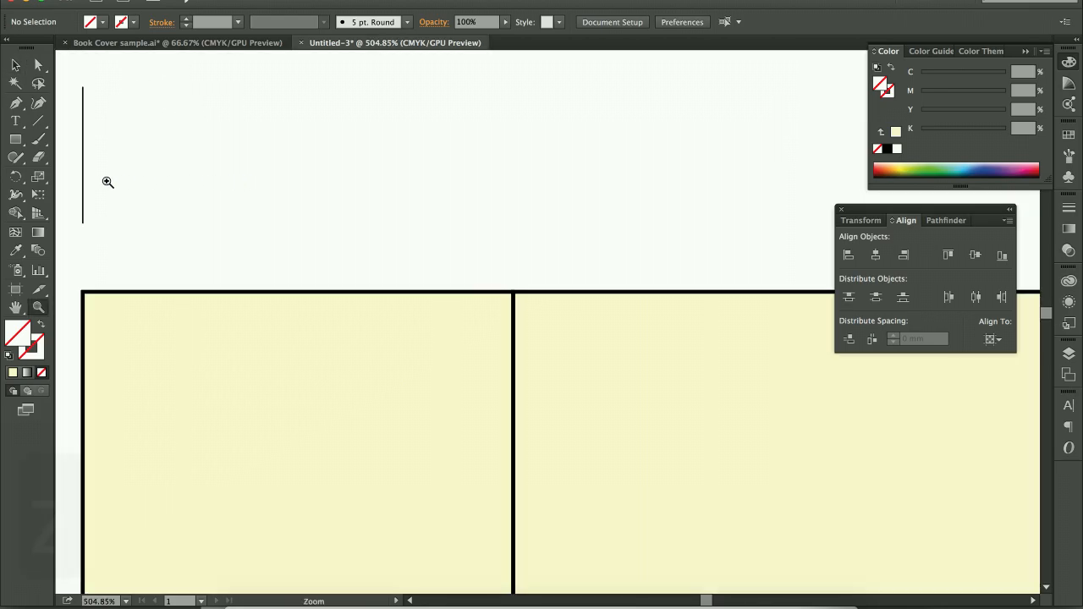
{"action": "key", "text": "i"}
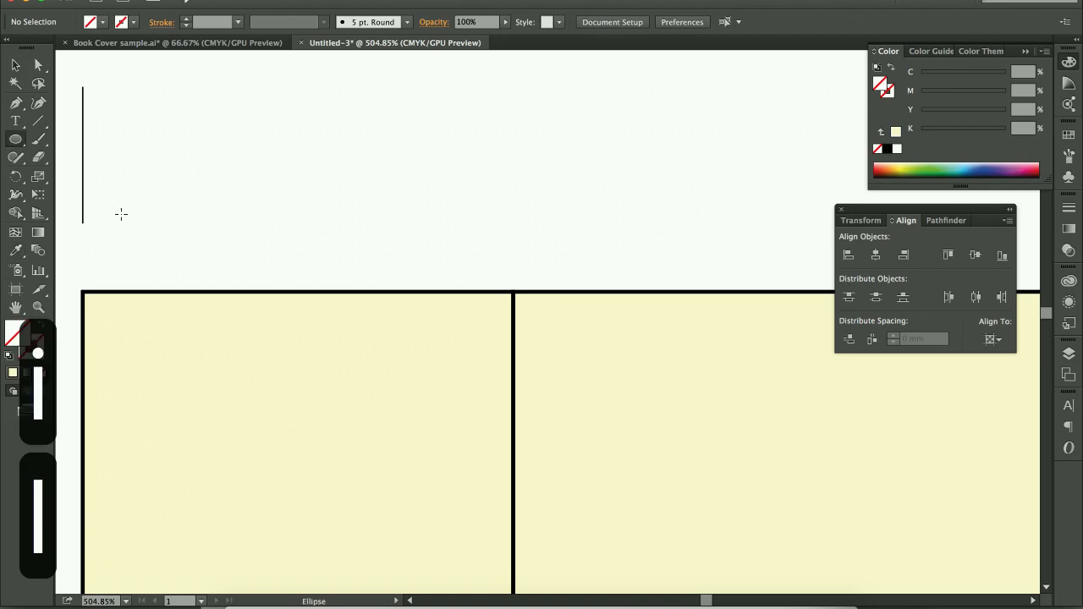
{"action": "key", "text": "p"}
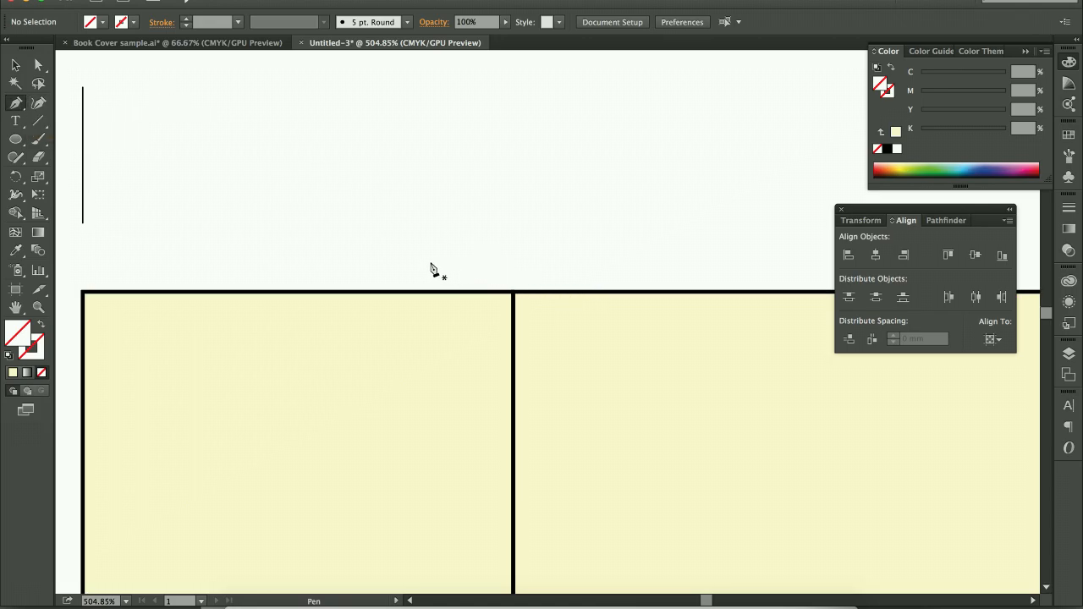
{"action": "left_click", "coordinate": [456, 272]}
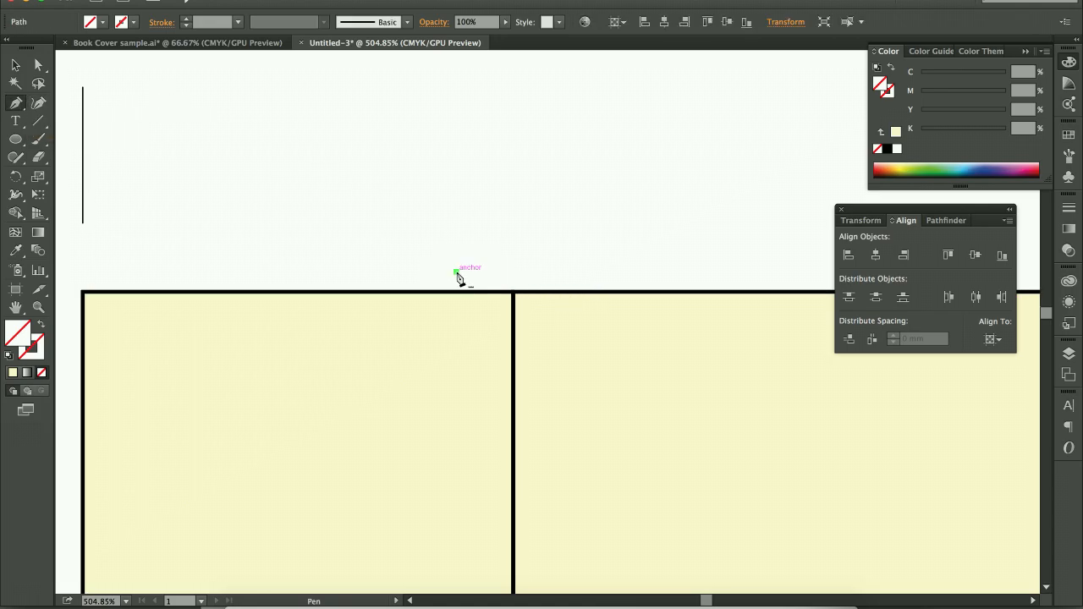
{"action": "left_click", "coordinate": [456, 99]}
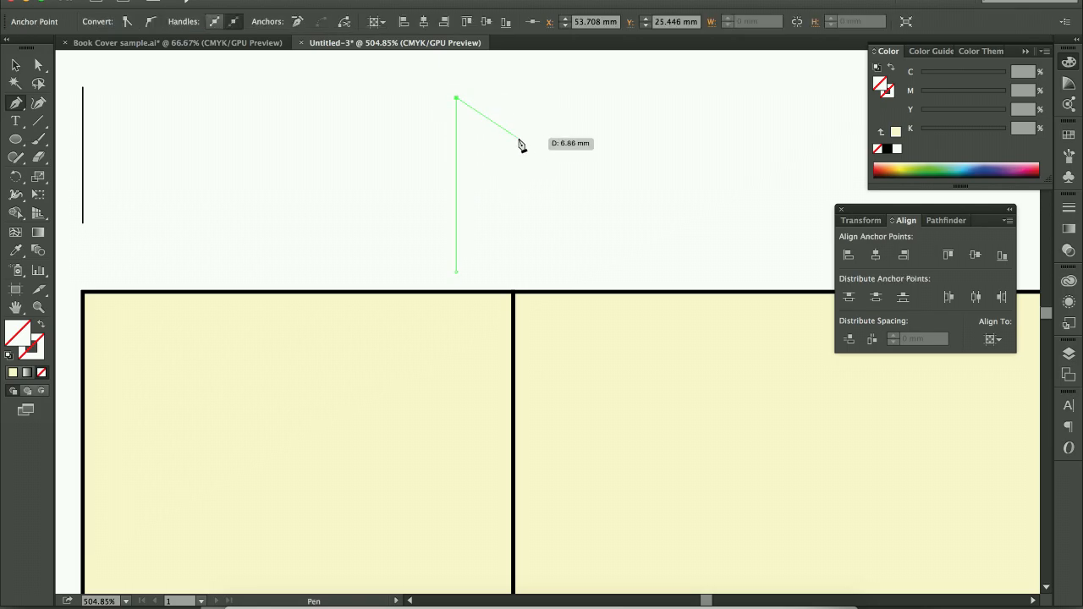
{"action": "key", "text": "Escape"}
- Give the new vertical line a stroke with a weight of 0.3 pt
{"action": "left_click", "coordinate": [1069, 207]}
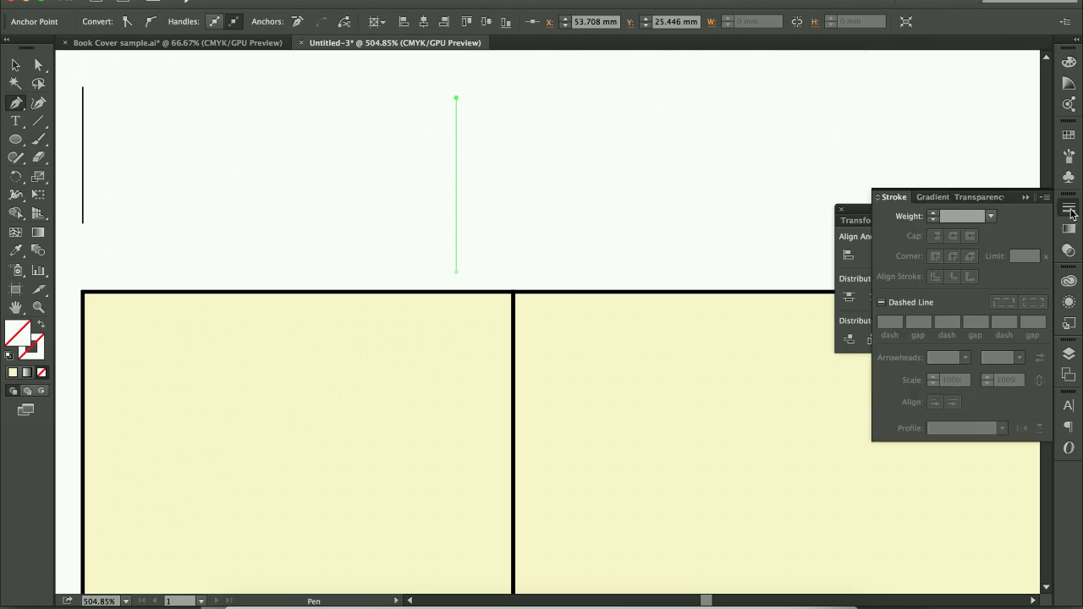
{"action": "left_click", "coordinate": [933, 216]}
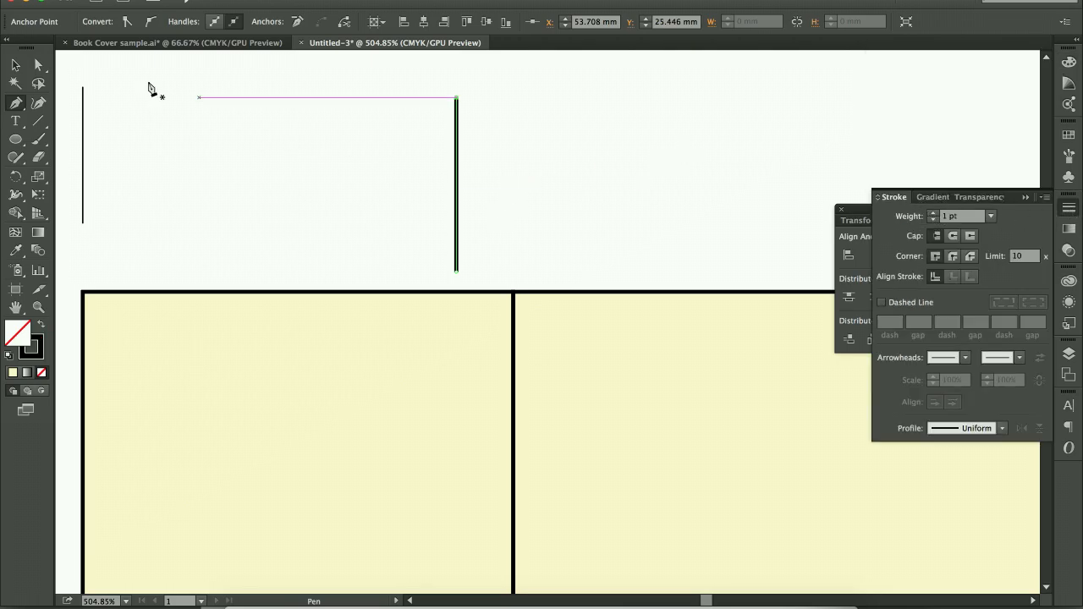
{"action": "key", "text": "v"}
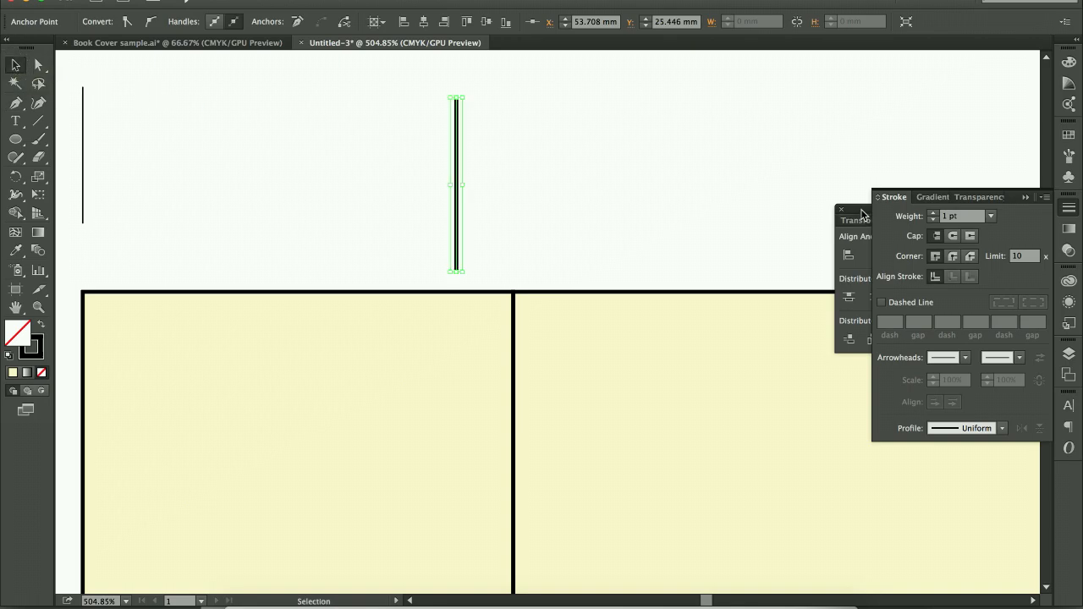
{"action": "left_click_drag", "start_coordinate": [856, 210], "coordinate": [92, 426]}
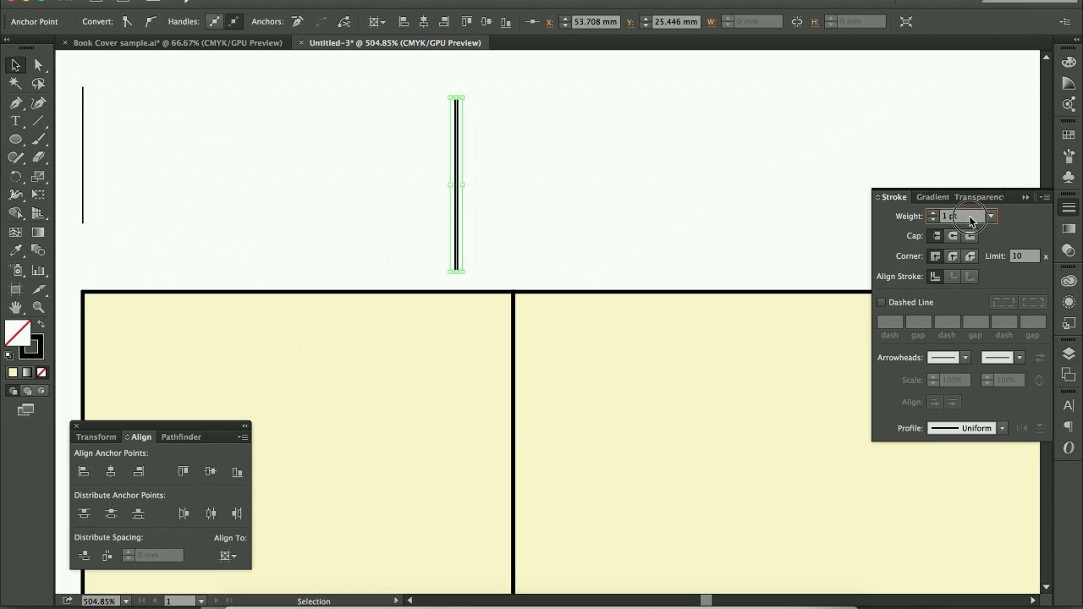
{"action": "left_click", "coordinate": [886, 215]}
{"action": "type", "text": "0.3"}
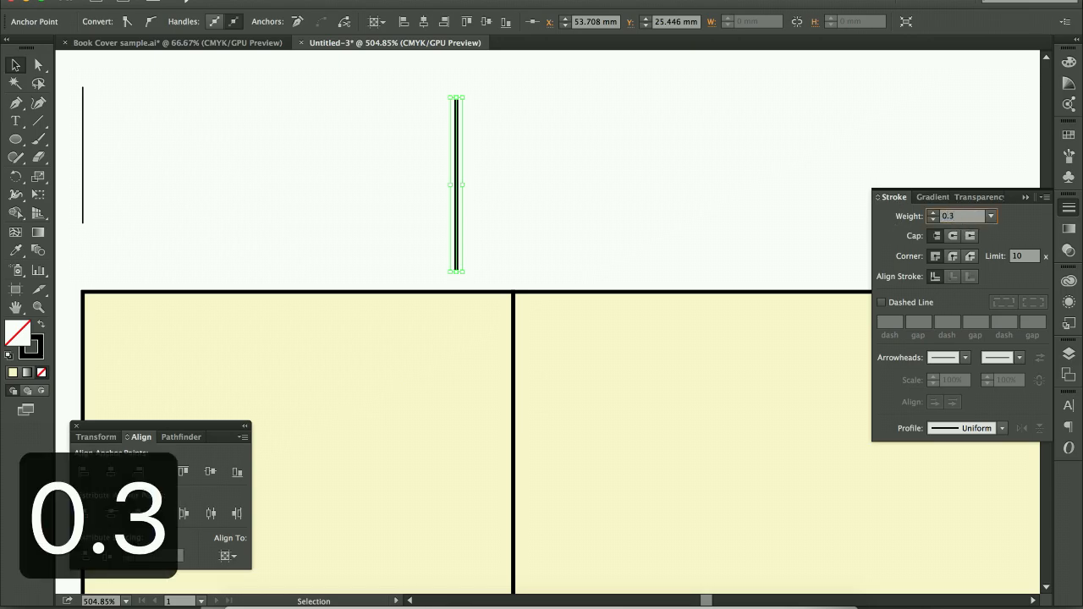
{"action": "key", "text": "Return"}
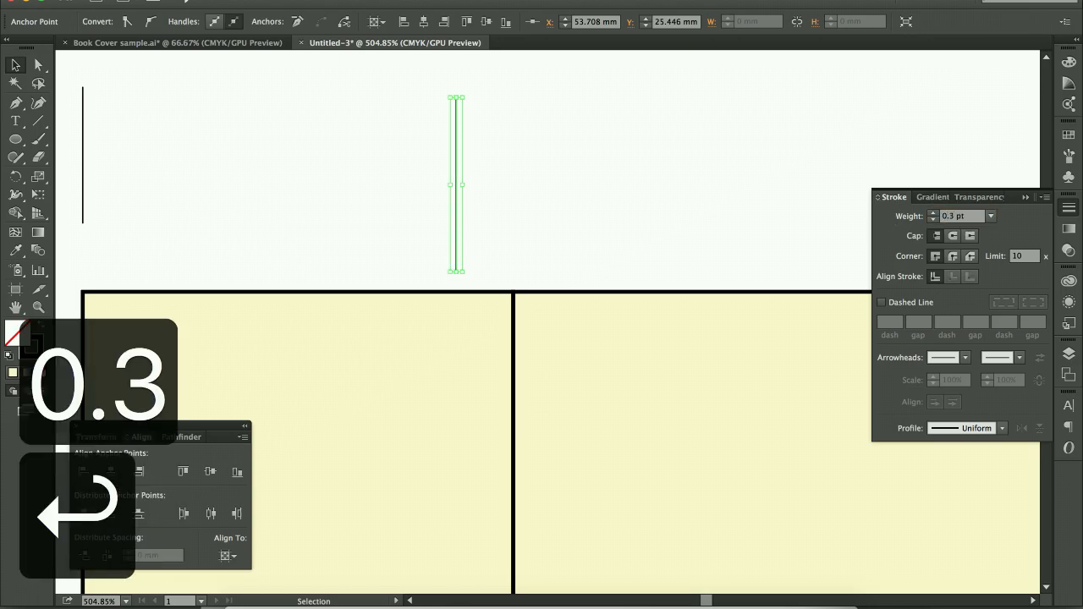
- Set the vertical line's stroke color to the Registration swatch
{"action": "left_click", "coordinate": [1067, 137]}
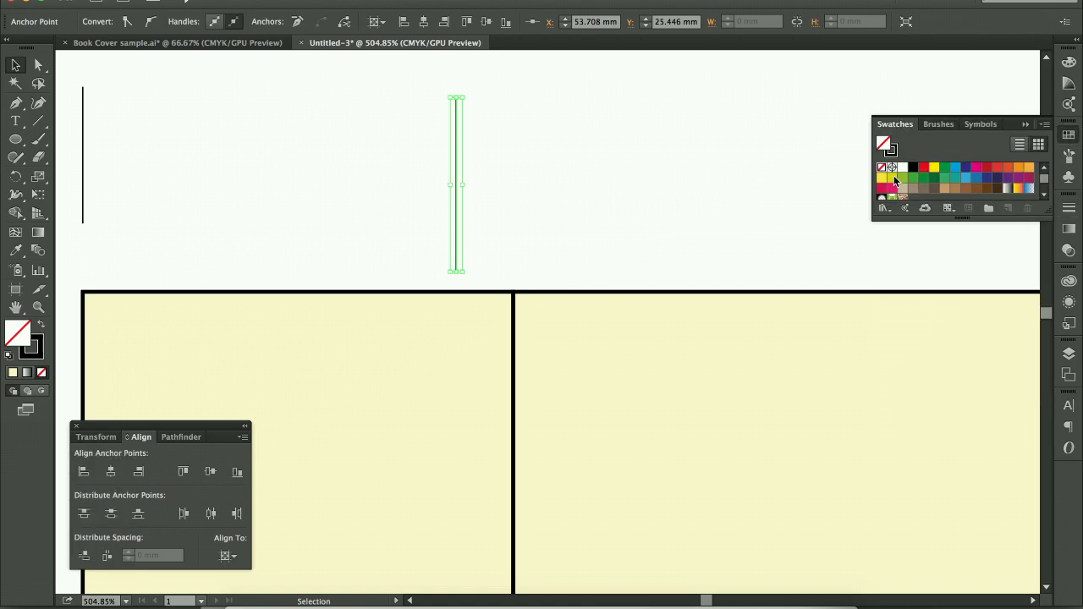
{"action": "left_click", "coordinate": [893, 153]}
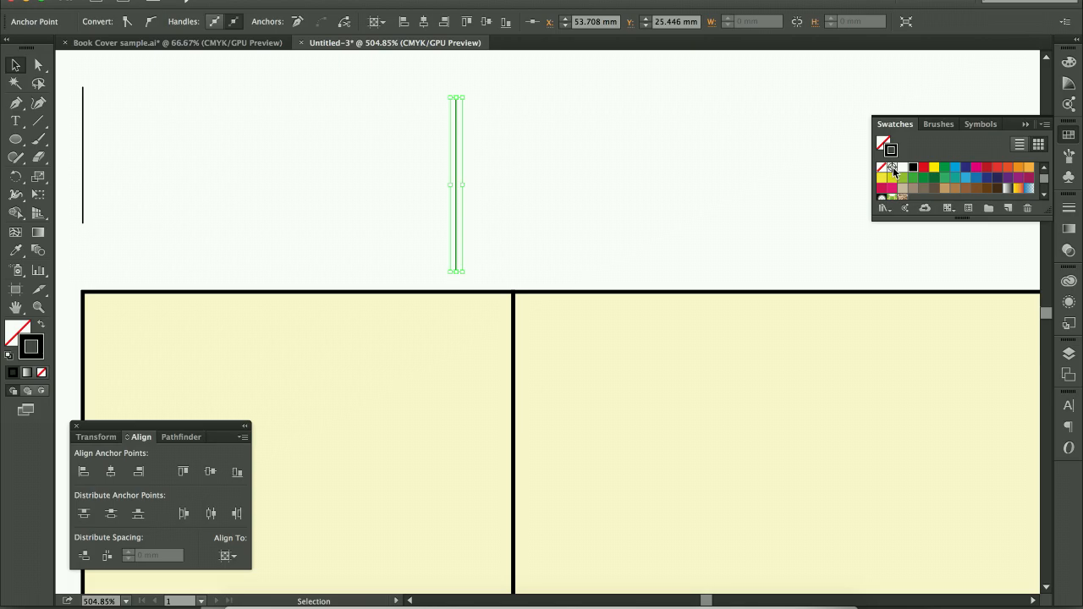
{"action": "left_click", "coordinate": [893, 167]}
{"action": "left_click_drag", "start_coordinate": [965, 217], "coordinate": [961, 268]}
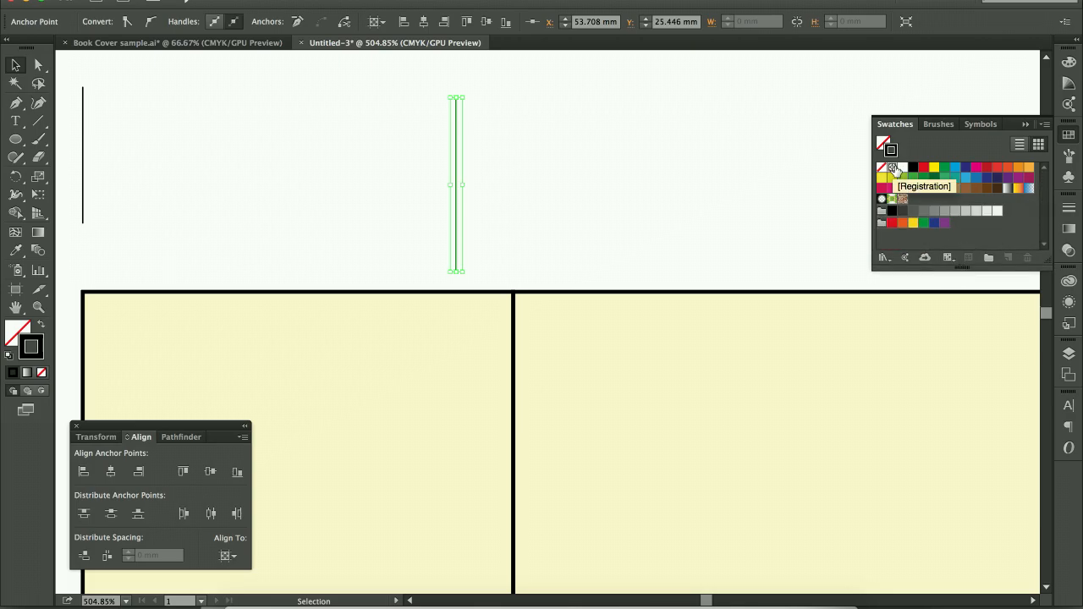
{"action": "left_click", "coordinate": [643, 148]}
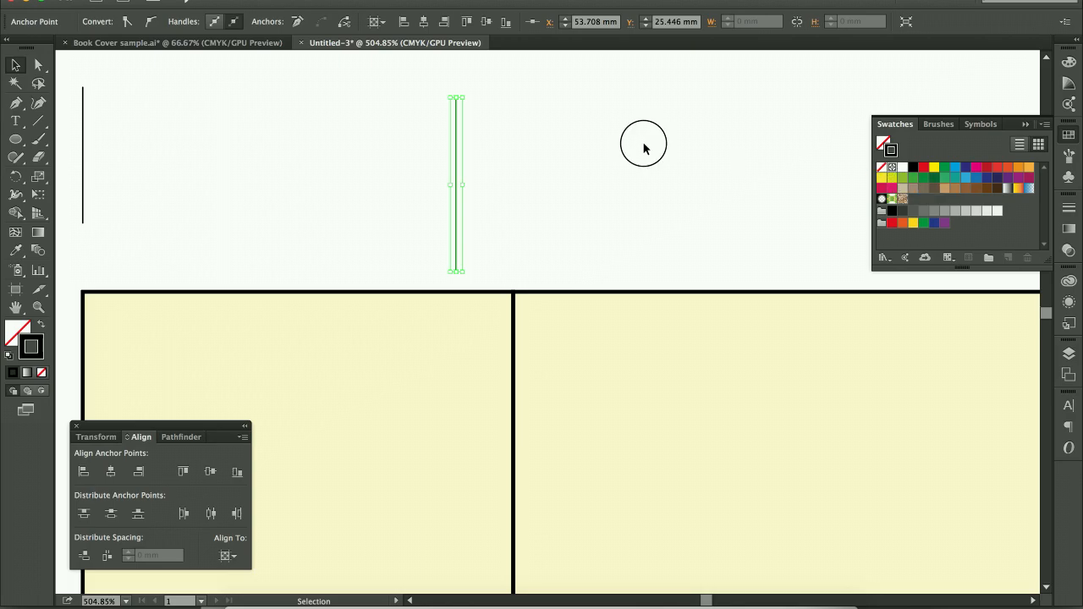
- Turn the vertical line into a dashed line with a 3 pt dash
{"action": "left_click", "coordinate": [457, 155]}
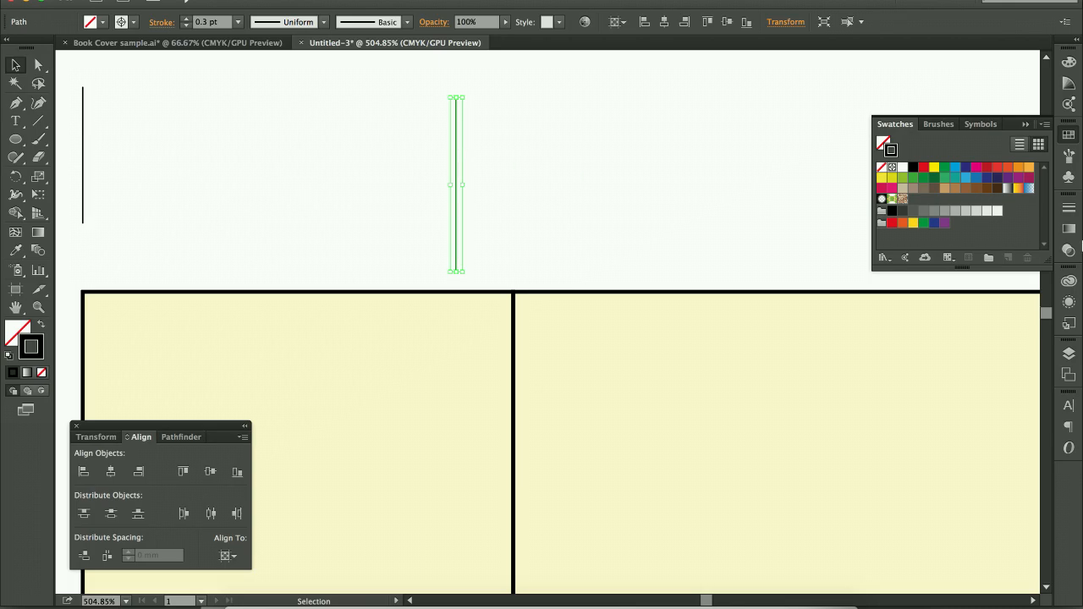
{"action": "left_click", "coordinate": [1070, 210]}
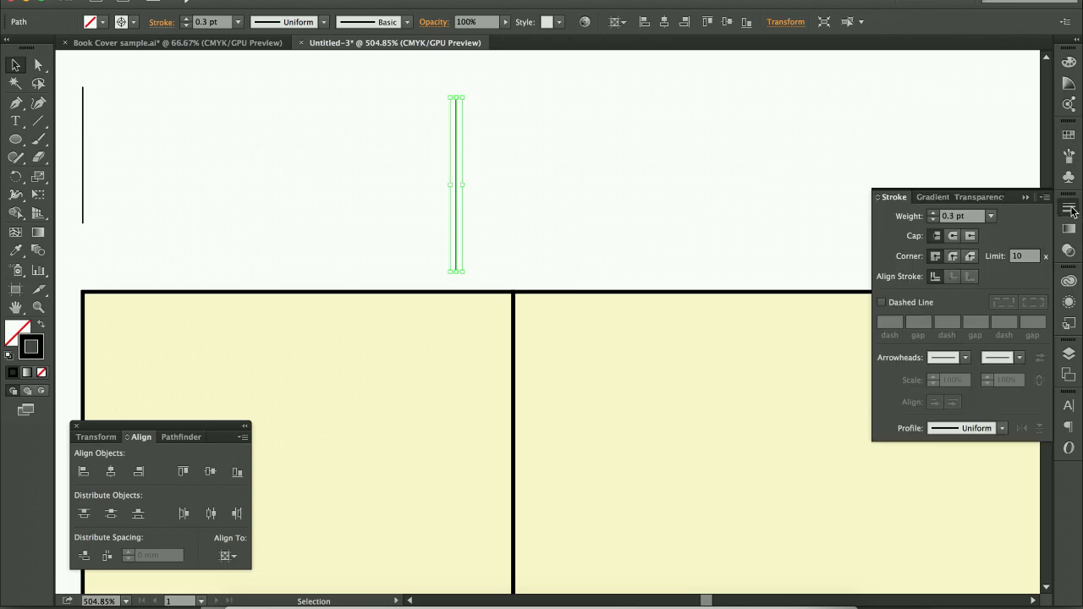
{"action": "left_click", "coordinate": [883, 303]}
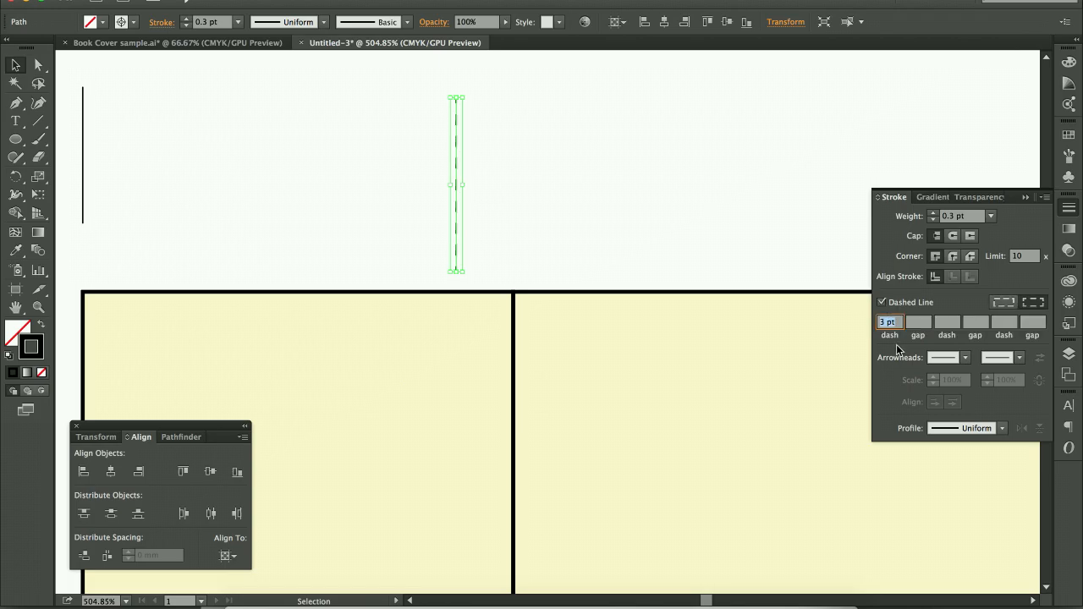
{"action": "type", "text": "12"}
{"action": "key", "text": "Return"}
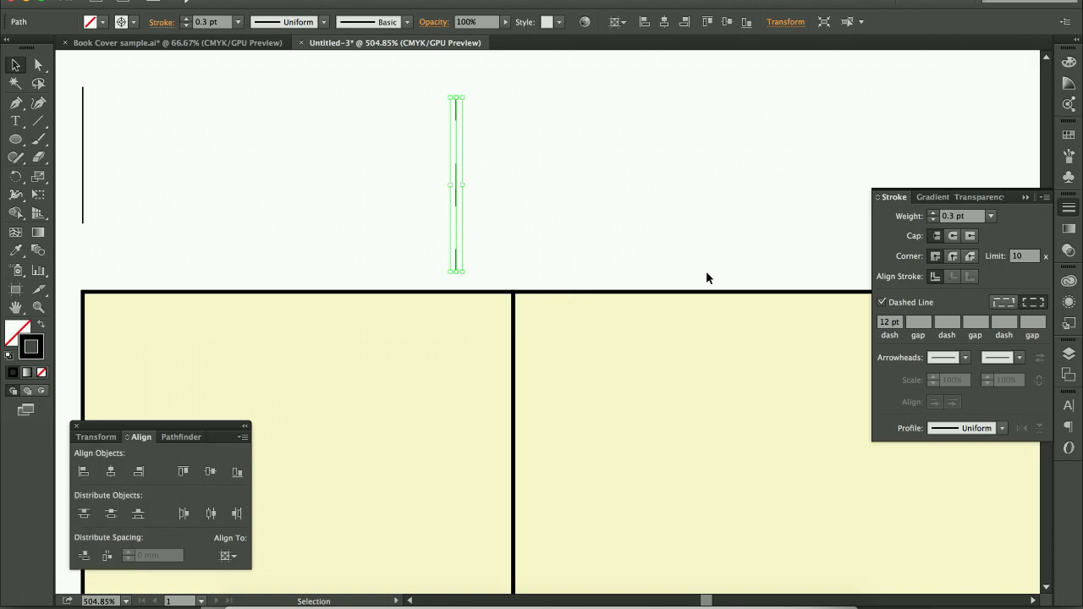
{"action": "left_click", "coordinate": [898, 322]}
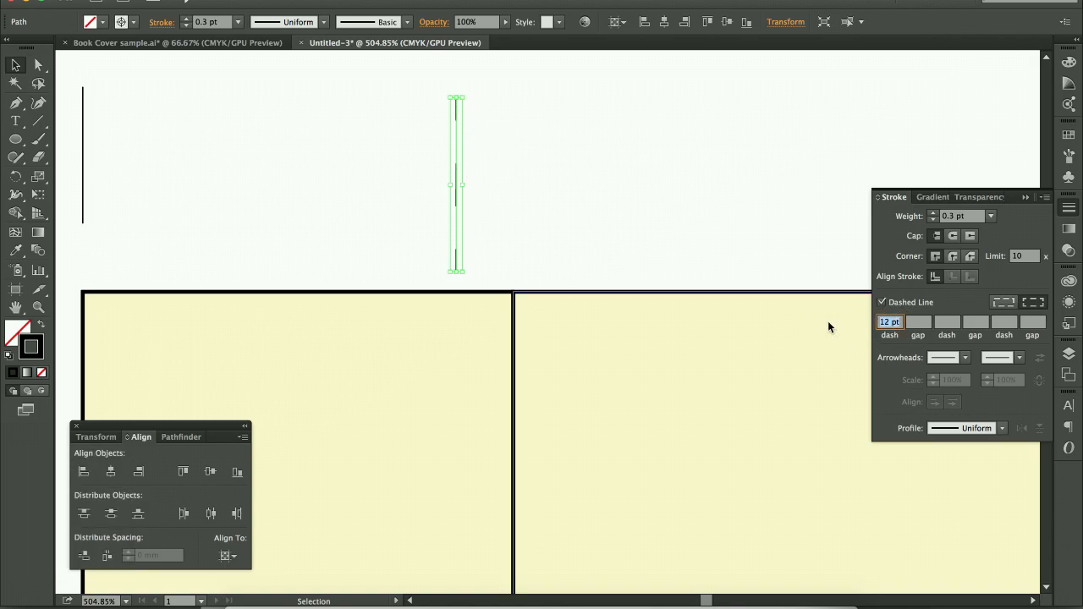
{"action": "type", "text": "3"}
{"action": "key", "text": "Return"}
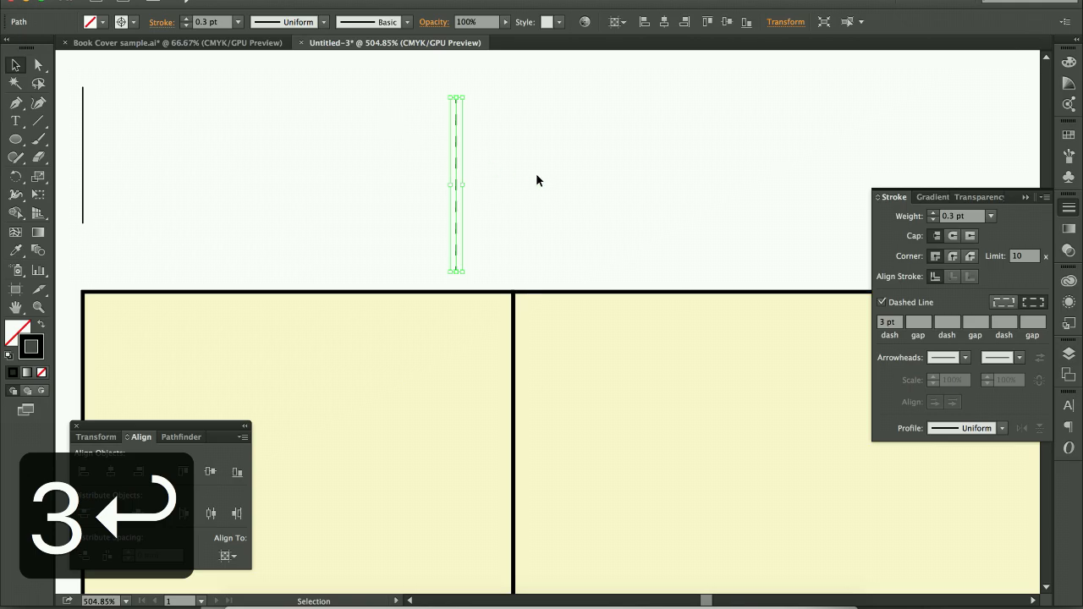
- Move the dashed line sideways so it lines up with the fold between the left flap and the adjacent cover panel
{"action": "left_click", "coordinate": [562, 180]}
{"action": "left_click_drag", "start_coordinate": [456, 170], "coordinate": [513, 173]}
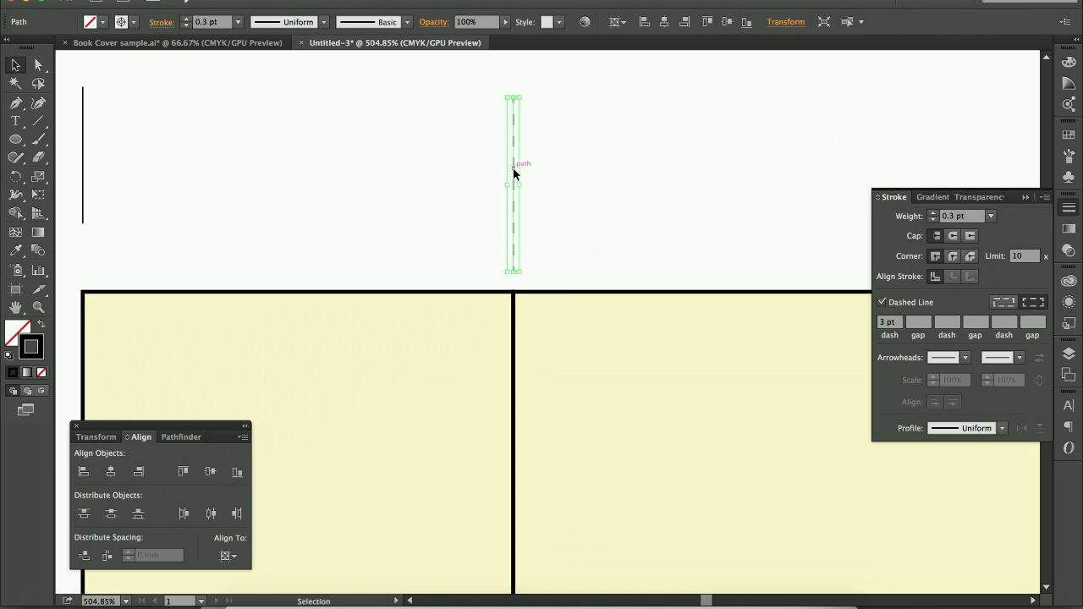
{"action": "left_click", "coordinate": [610, 187]}
- Copy the dashed fold mark, paste it in front and move the duplicate above the left edge of the spine
{"action": "scroll", "coordinate": [610, 187], "scroll_direction": "right", "scroll_amount": 2}
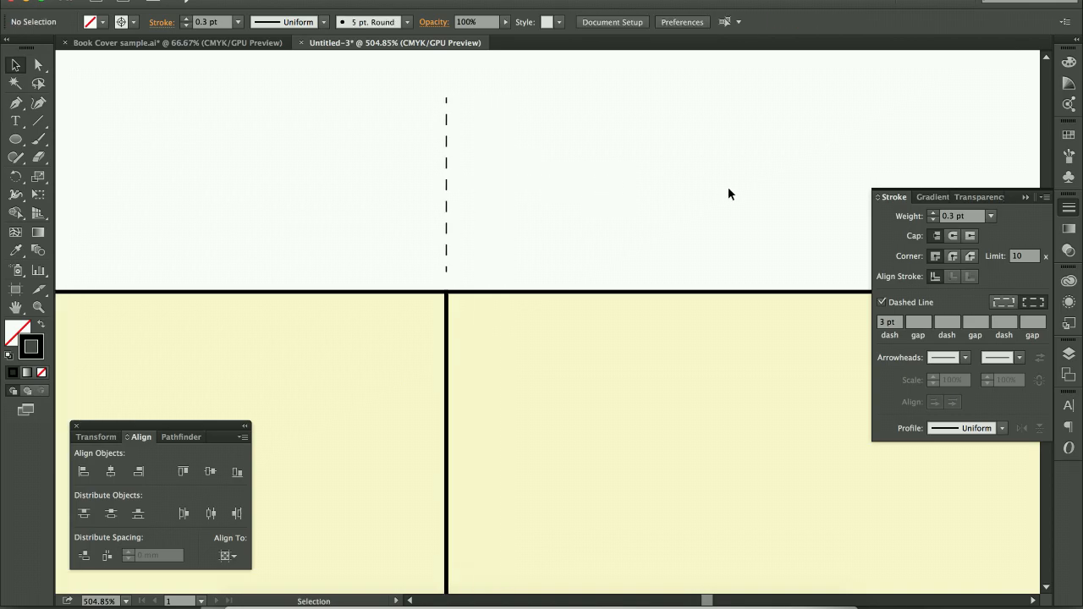
{"action": "scroll", "coordinate": [771, 196], "scroll_direction": "right", "scroll_amount": 6}
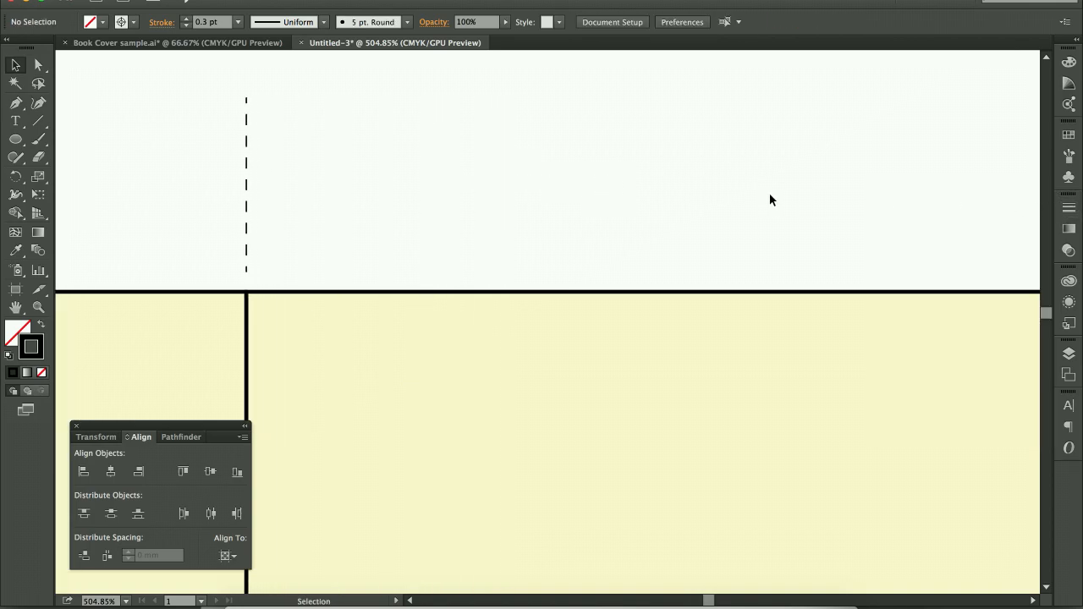
{"action": "key", "text": "super+minus"}
{"action": "key", "text": "super+minus"}
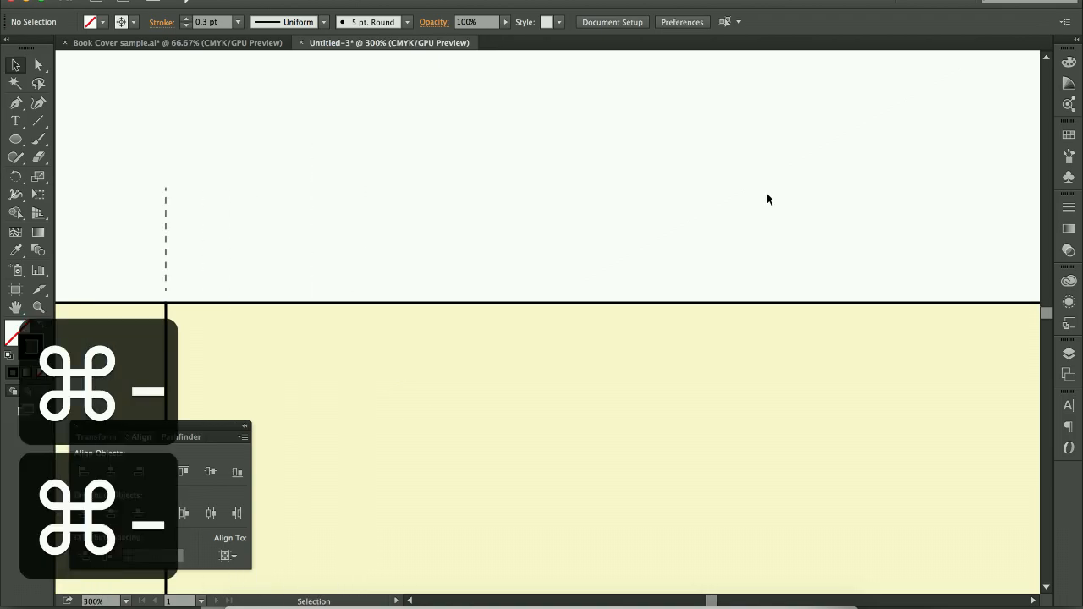
{"action": "key", "text": "super+minus"}
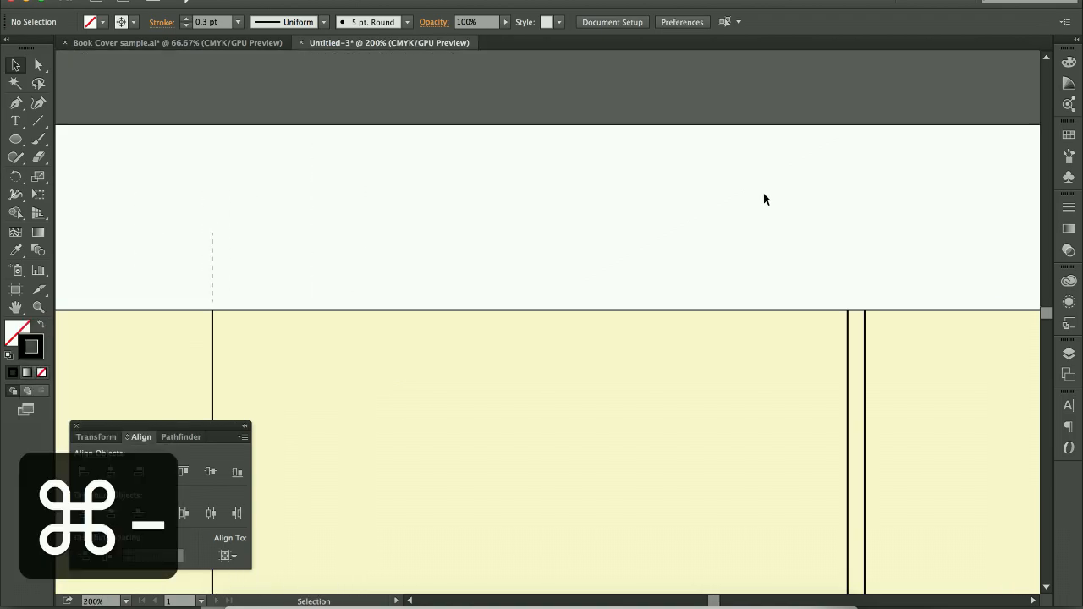
{"action": "left_click", "coordinate": [213, 267]}
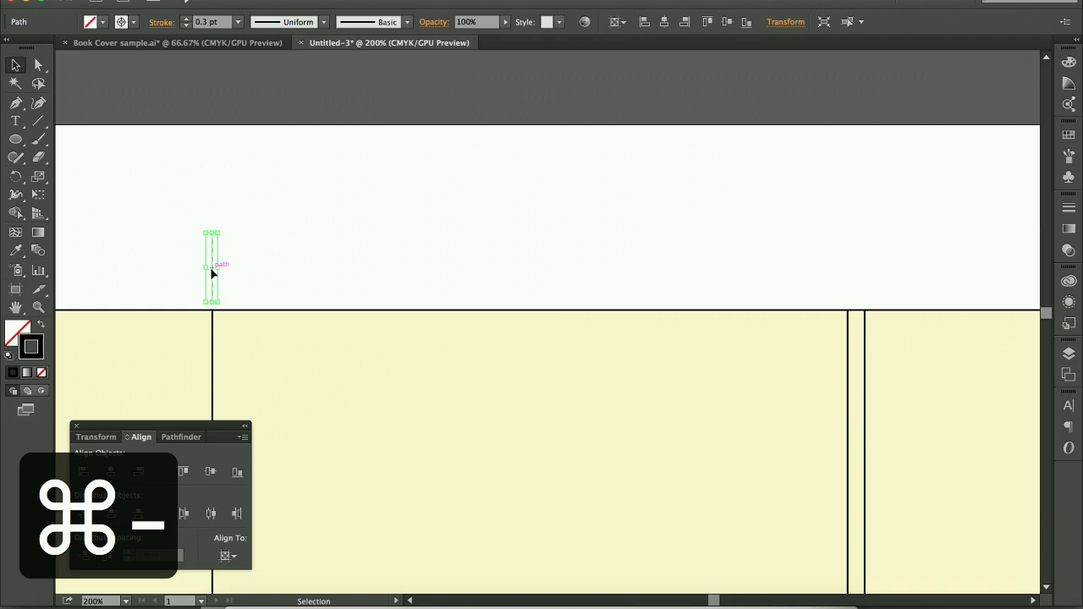
{"action": "left_click", "coordinate": [196, 2]}
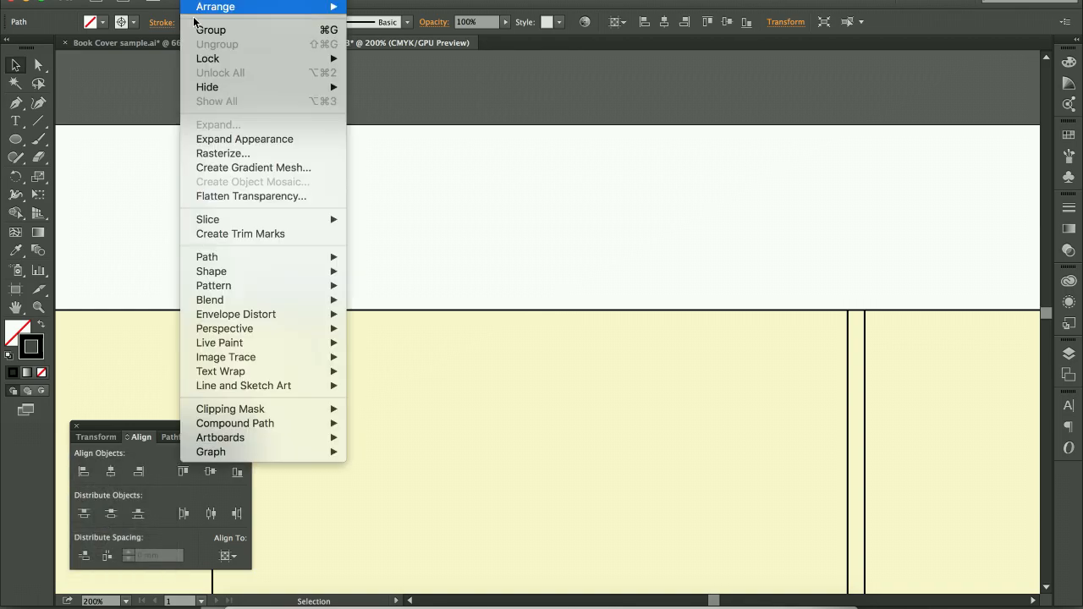
{"action": "mouse_move", "coordinate": [161, 2]}
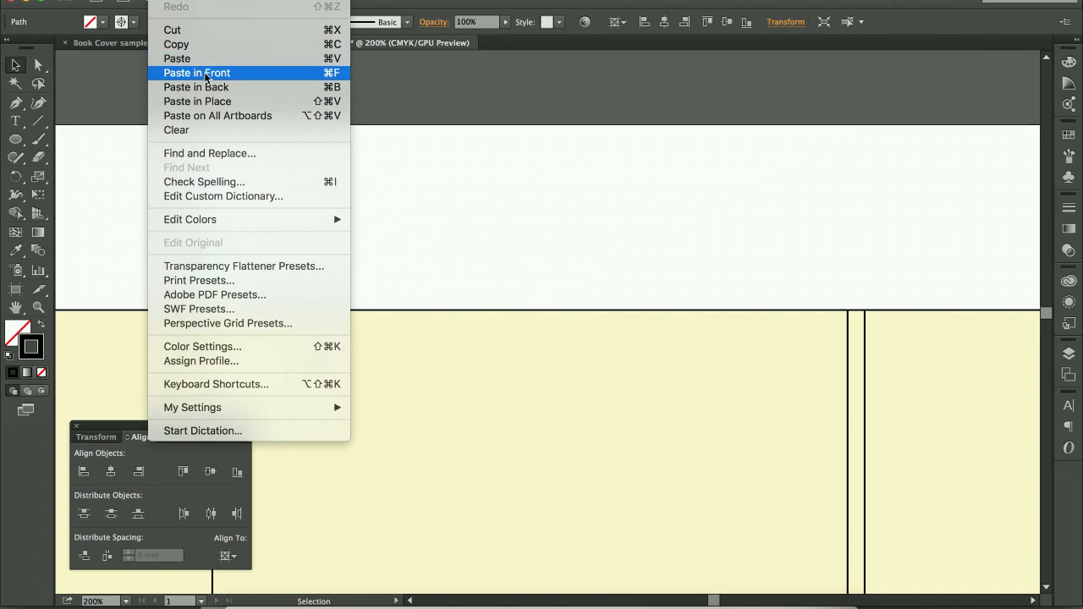
{"action": "left_click", "coordinate": [314, 74]}
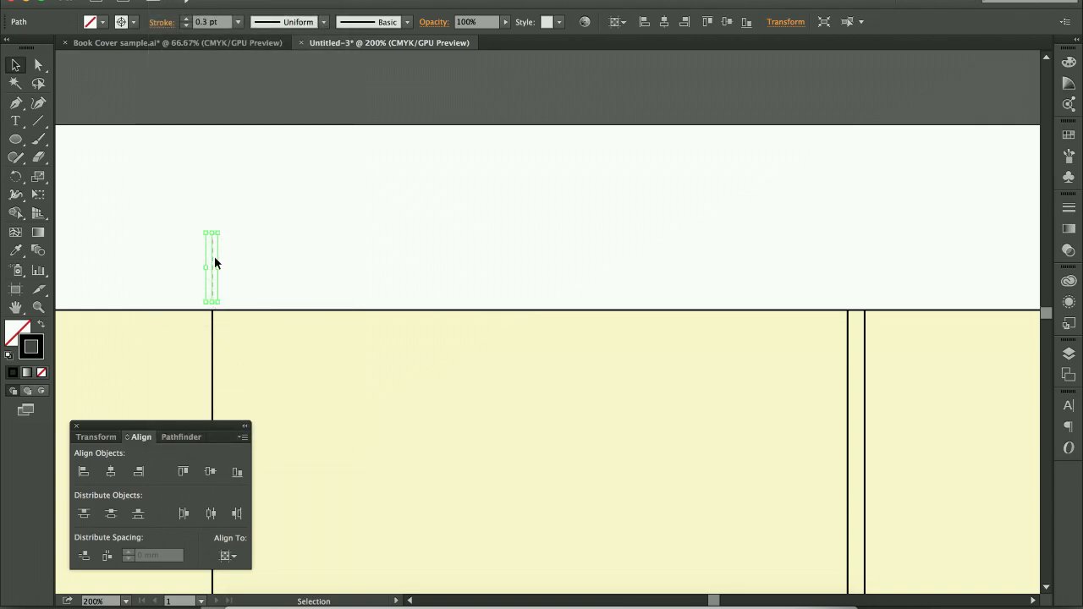
{"action": "left_click_drag", "start_coordinate": [213, 260], "coordinate": [847, 334]}
- Duplicate the spine's fold mark in place and move the copy above the right edge of the spine
{"action": "scroll", "coordinate": [740, 324], "scroll_direction": "right", "scroll_amount": 5}
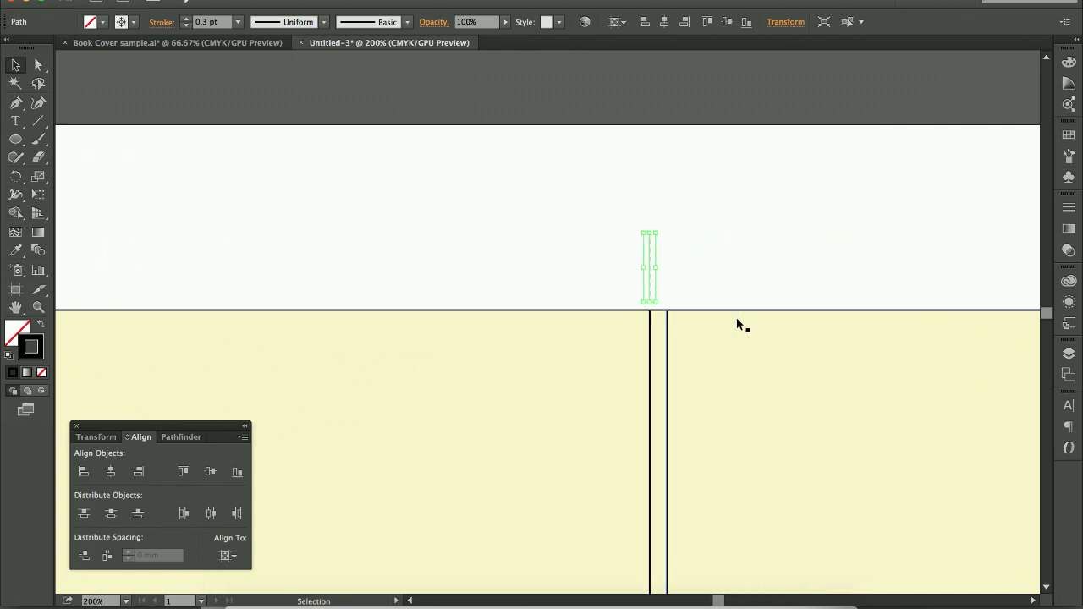
{"action": "key", "text": "super+c"}
{"action": "key", "text": "super+f"}
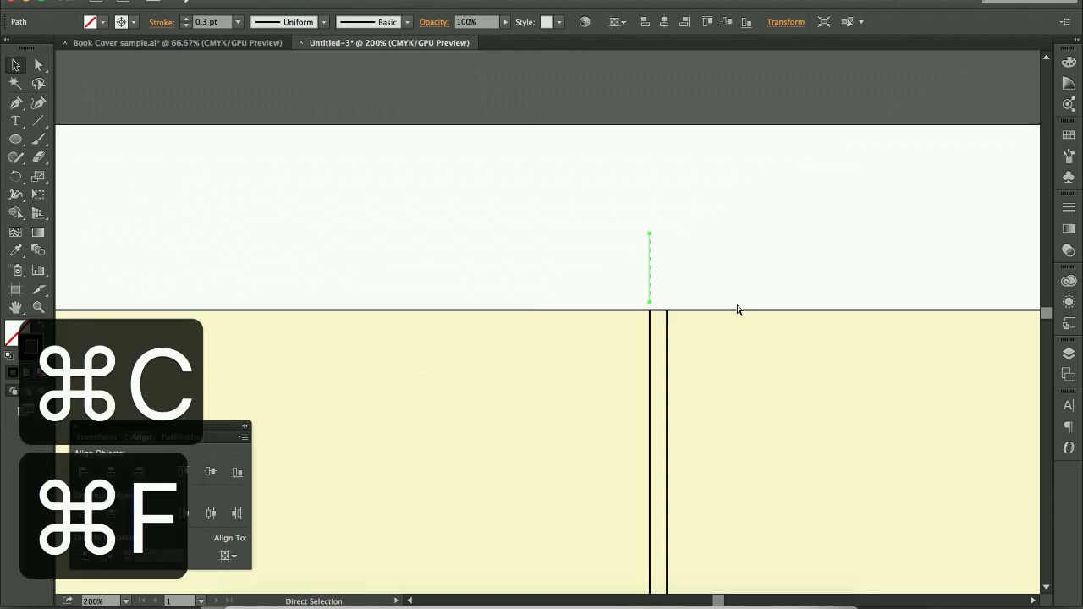
{"action": "left_click_drag", "start_coordinate": [652, 286], "coordinate": [667, 279]}
{"action": "scroll", "coordinate": [703, 281], "scroll_direction": "right", "scroll_amount": 7}
{"action": "scroll", "coordinate": [704, 286], "scroll_direction": "right", "scroll_amount": 3}
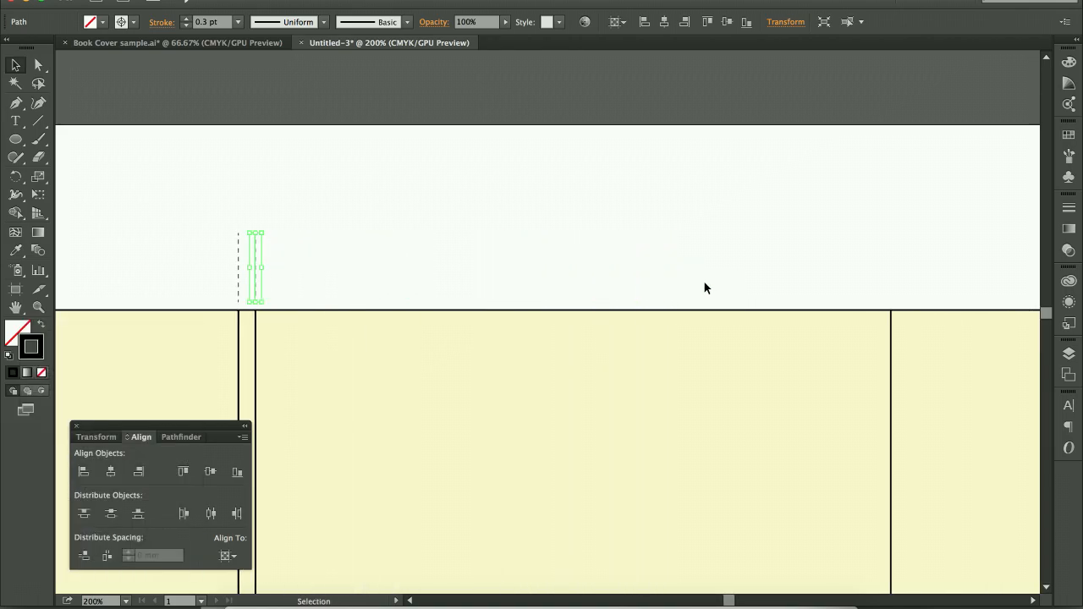
- Duplicate the dashed fold mark in place and move the copy above the fold between the right cover panel and right flap
{"action": "key", "text": "super+c"}
{"action": "key", "text": "super+f"}
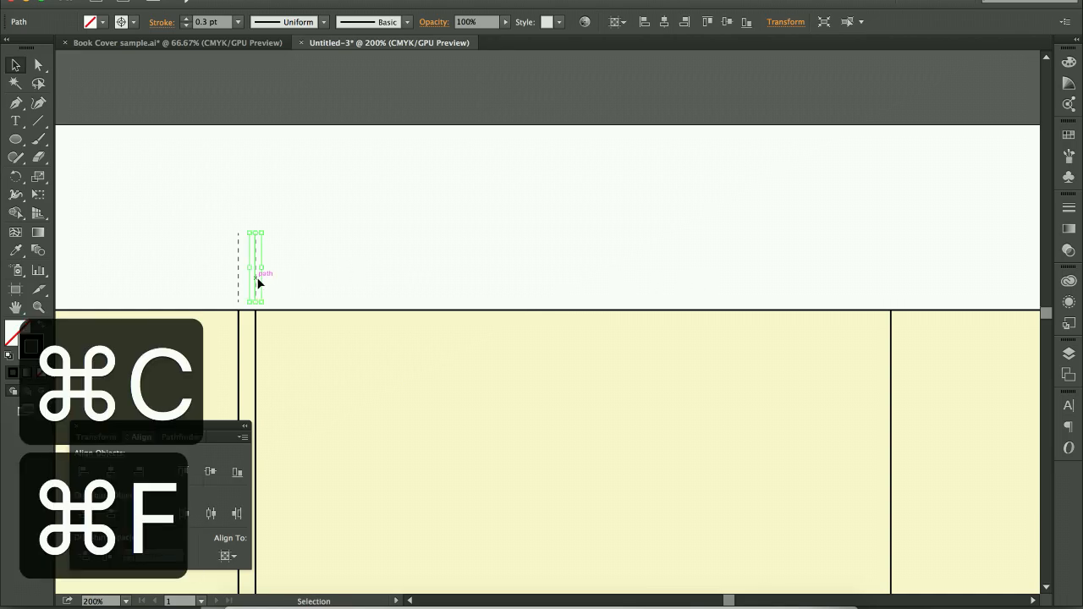
{"action": "left_click_drag", "start_coordinate": [258, 284], "coordinate": [893, 288]}
{"action": "left_click", "coordinate": [802, 284]}
{"action": "key", "text": "super+minus"}
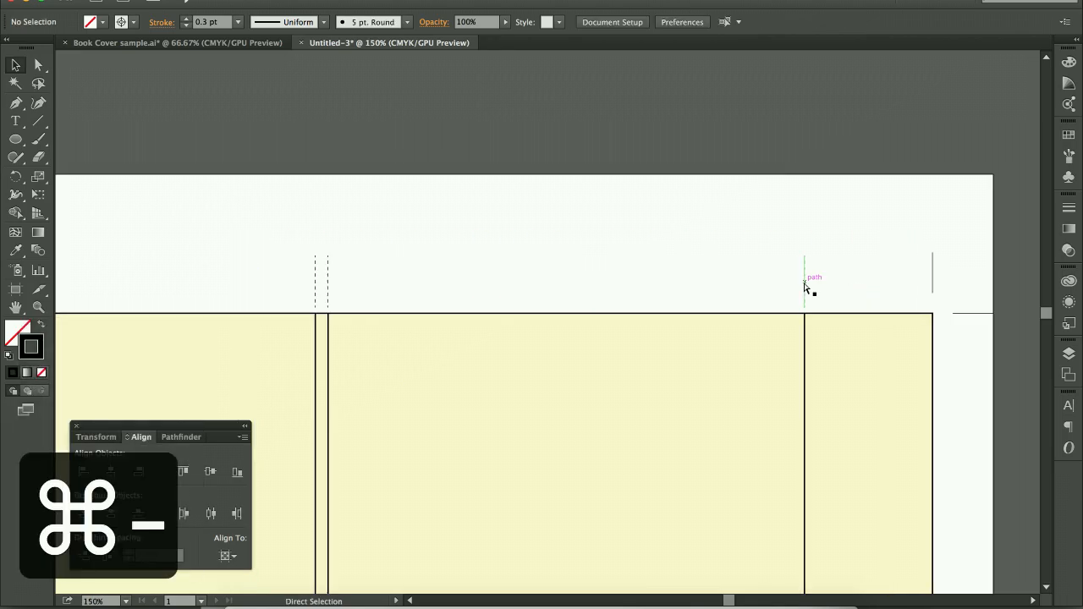
{"action": "left_click_drag", "start_coordinate": [532, 363], "coordinate": [621, 280]}
{"action": "key", "text": "super+minus"}
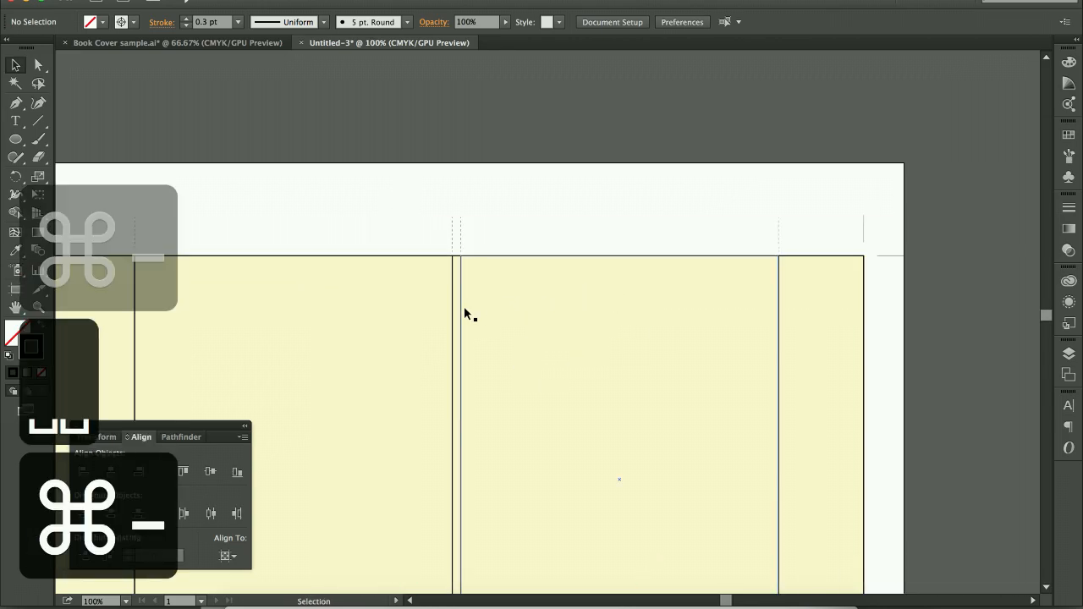
{"action": "left_click_drag", "start_coordinate": [464, 313], "coordinate": [560, 217]}
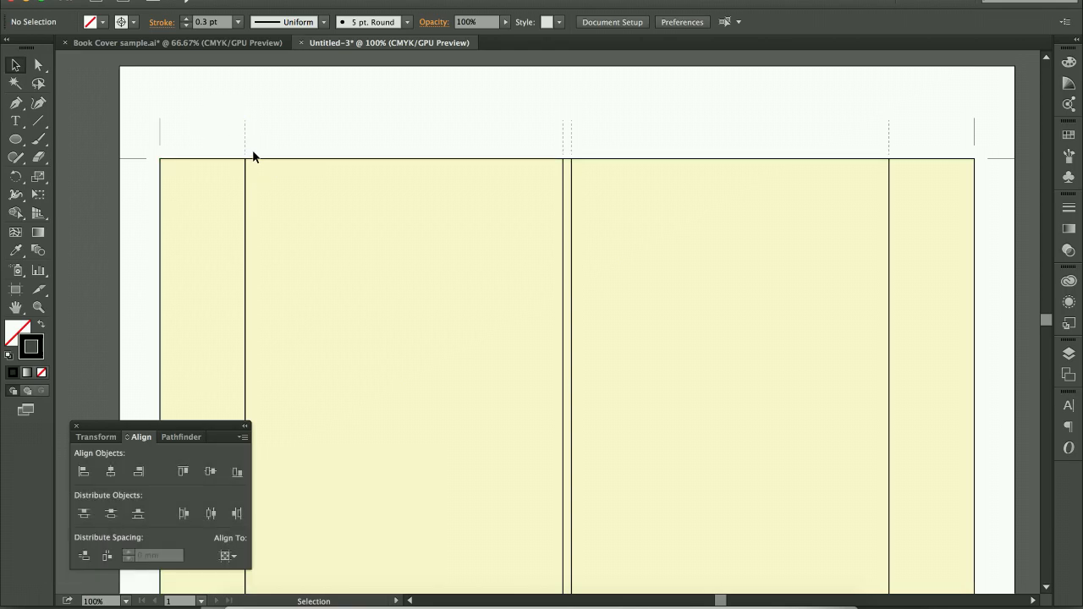
- Try moving the left flap's dashed fold mark down across the cover's upper edge, and undo the move
{"action": "key", "text": "z"}
{"action": "left_click_drag", "start_coordinate": [254, 138], "coordinate": [229, 179]}
{"action": "key", "text": "v"}
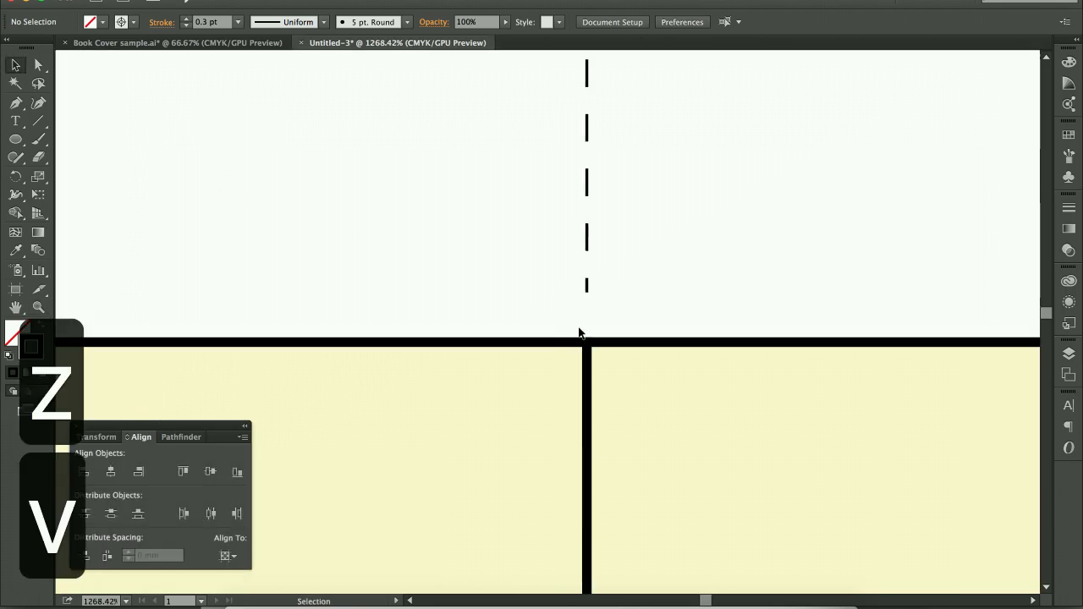
{"action": "left_click", "coordinate": [627, 350]}
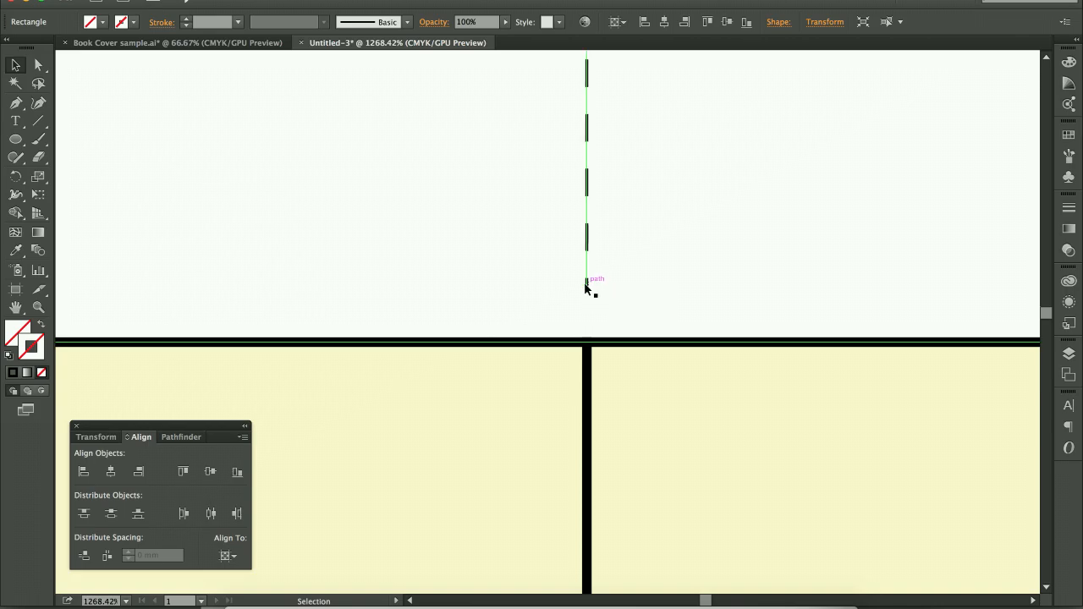
{"action": "left_click_drag", "start_coordinate": [586, 288], "coordinate": [633, 394]}
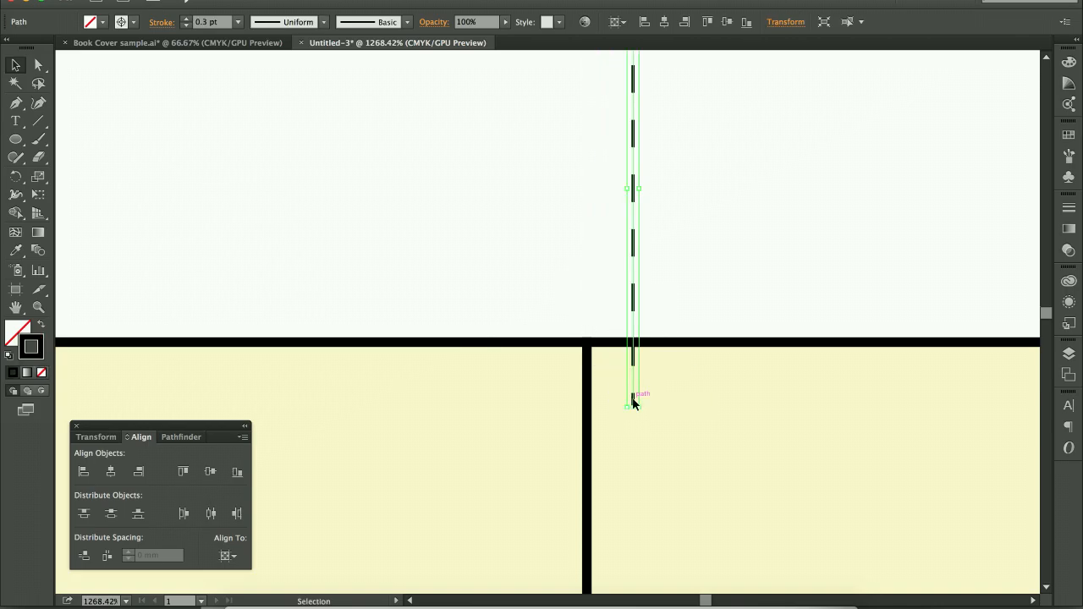
{"action": "key", "text": "super+z"}
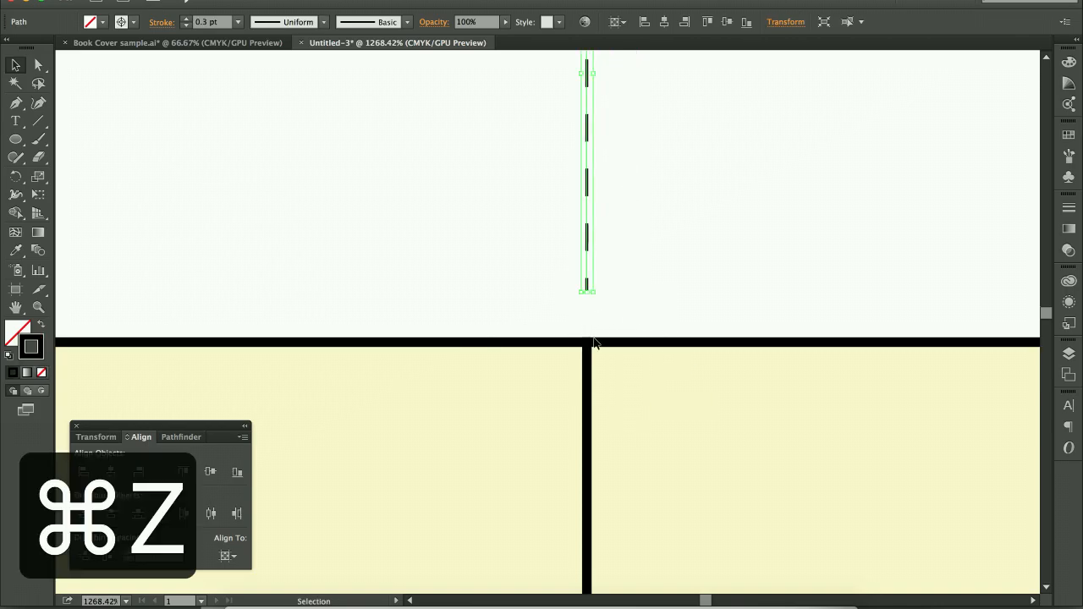
- Copy all four dashed fold marks, paste them in front and move the duplicates straight down below the cover's lower edge
{"action": "key", "text": "super+0"}
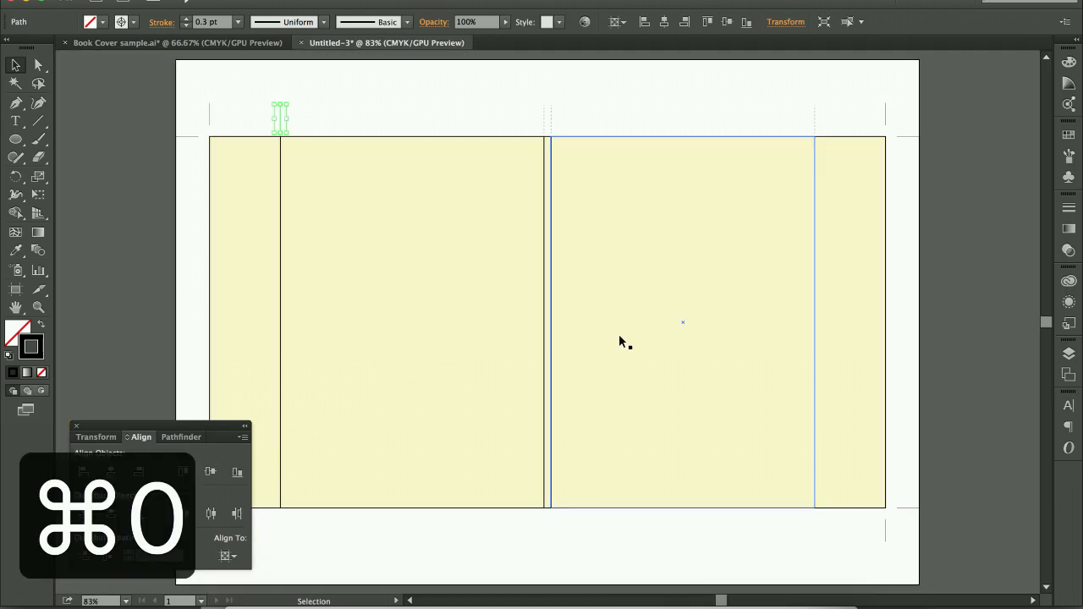
{"action": "left_click_drag", "start_coordinate": [242, 107], "coordinate": [827, 121]}
{"action": "key", "text": "super+c"}
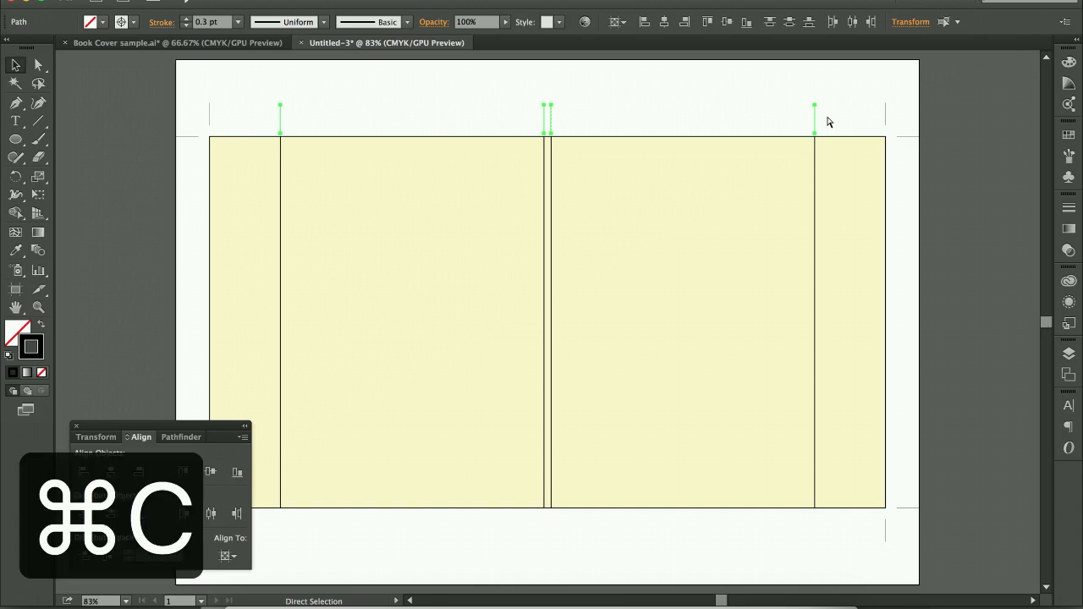
{"action": "key", "text": "super+f"}
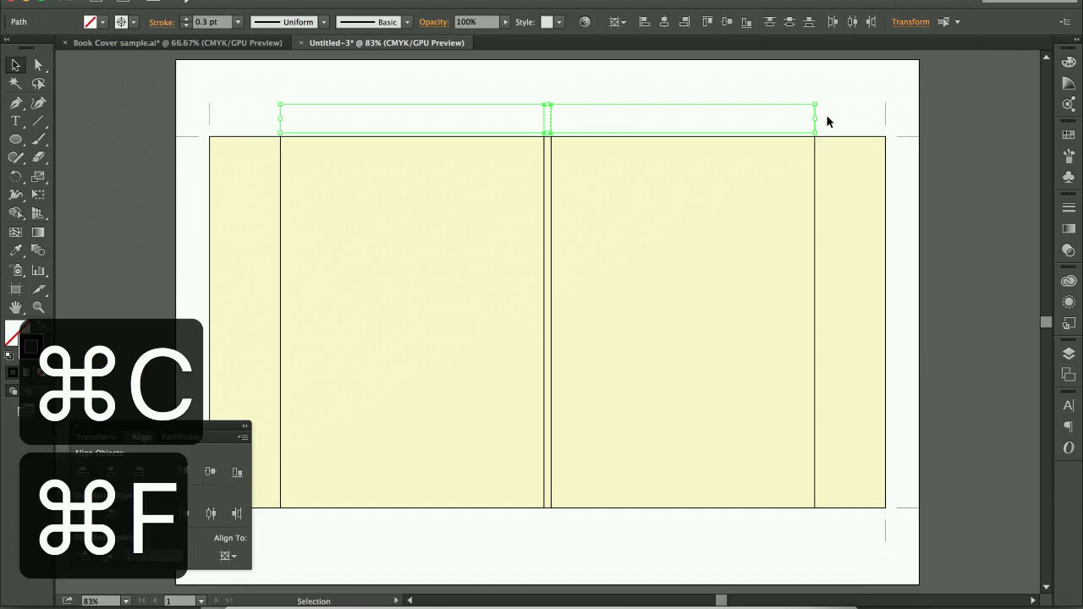
{"action": "left_click_drag", "start_coordinate": [551, 119], "coordinate": [571, 519]}
{"action": "left_click", "coordinate": [838, 517]}
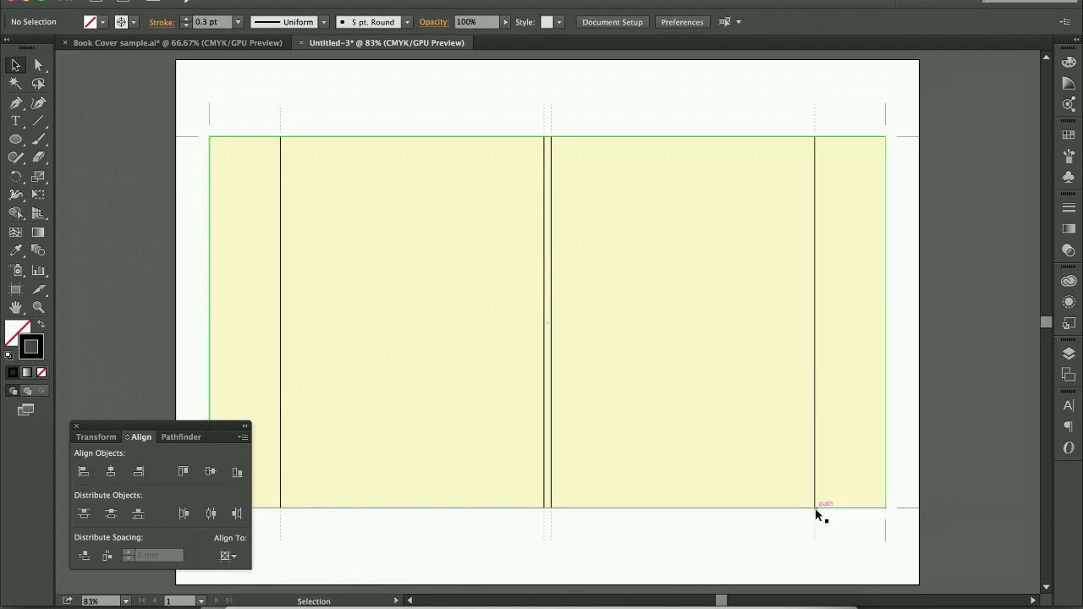
- Add a new layer named "Bleed guide" above the crop and folding line layer, with Magenta as its layer color
{"action": "scroll", "coordinate": [695, 543], "scroll_direction": "left", "scroll_amount": 1}
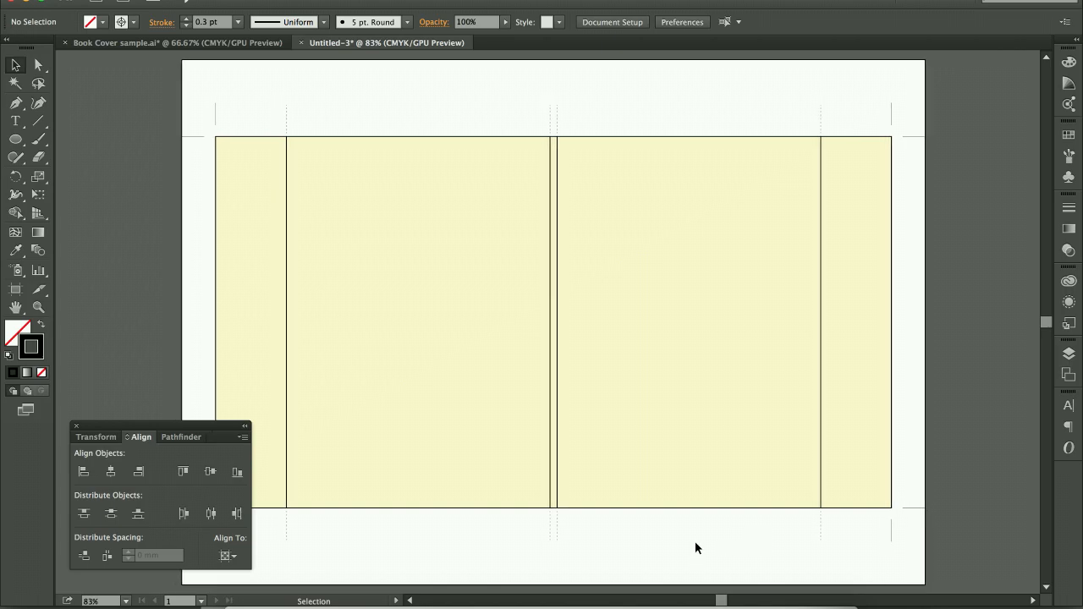
{"action": "scroll", "coordinate": [696, 542], "scroll_direction": "down", "scroll_amount": 1}
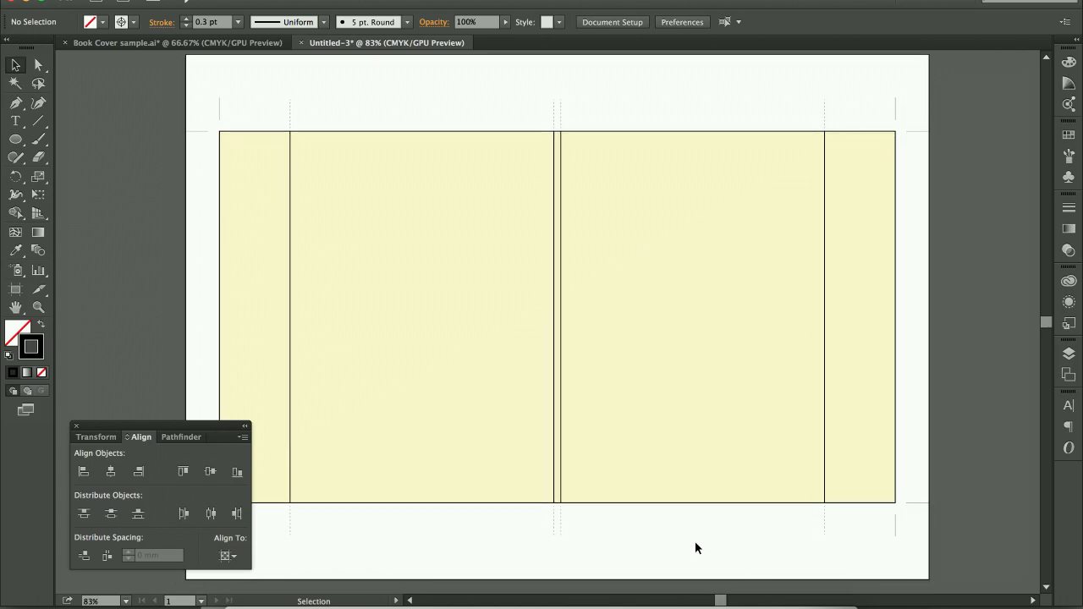
{"action": "left_click", "coordinate": [1069, 354]}
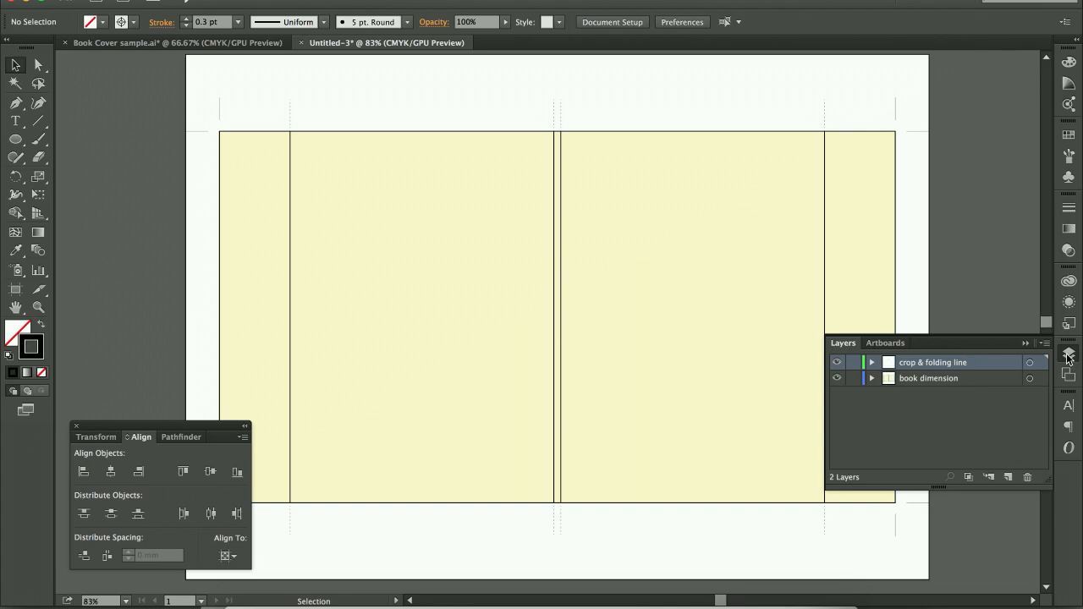
{"action": "left_click", "coordinate": [1008, 478]}
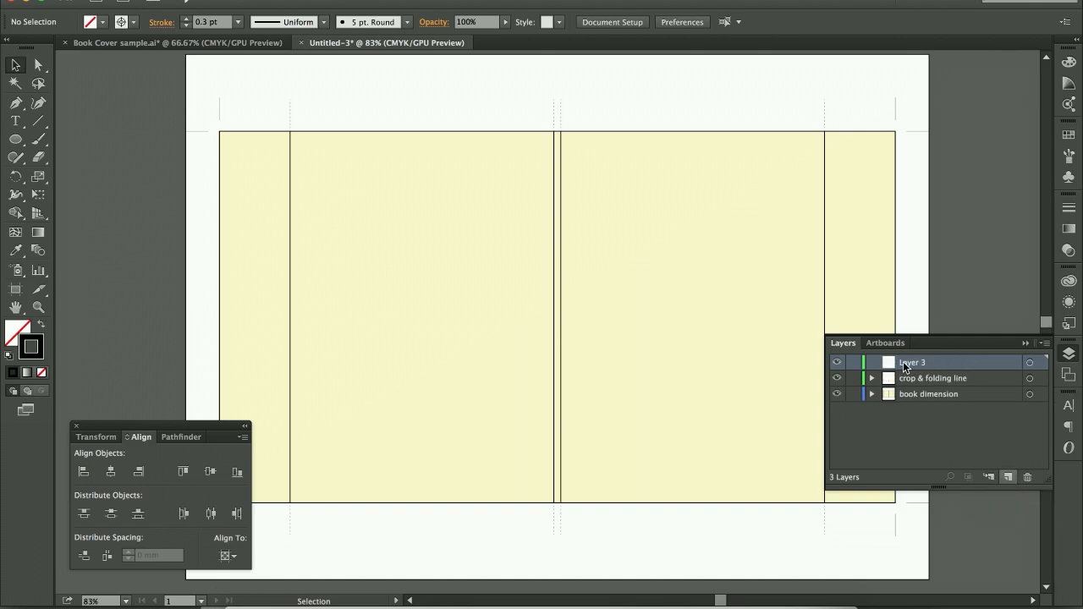
{"action": "double_click", "coordinate": [947, 362]}
{"action": "left_click", "coordinate": [527, 274]}
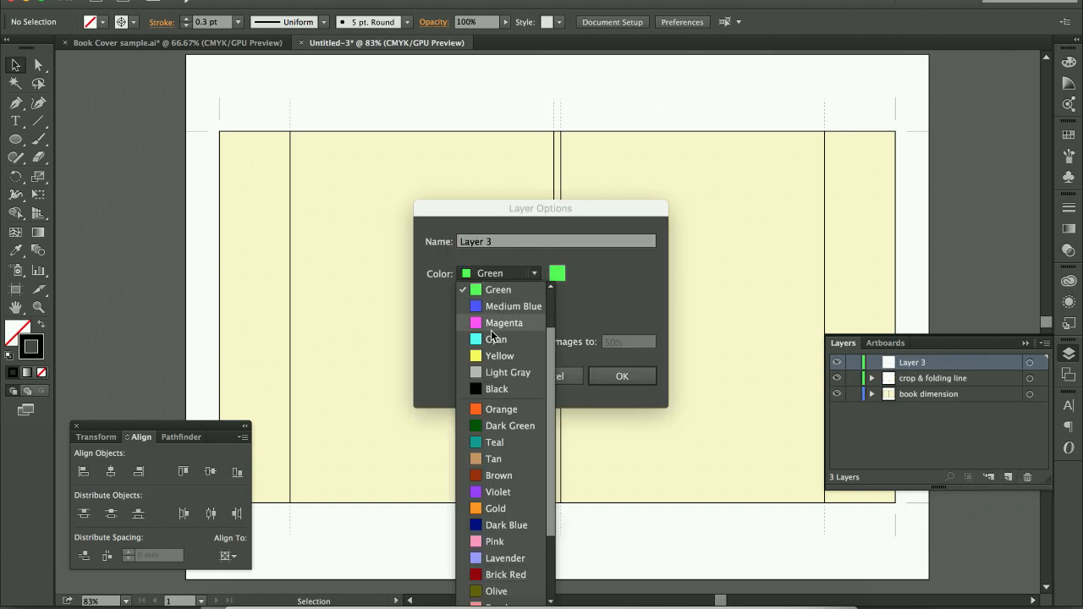
{"action": "left_click", "coordinate": [499, 322]}
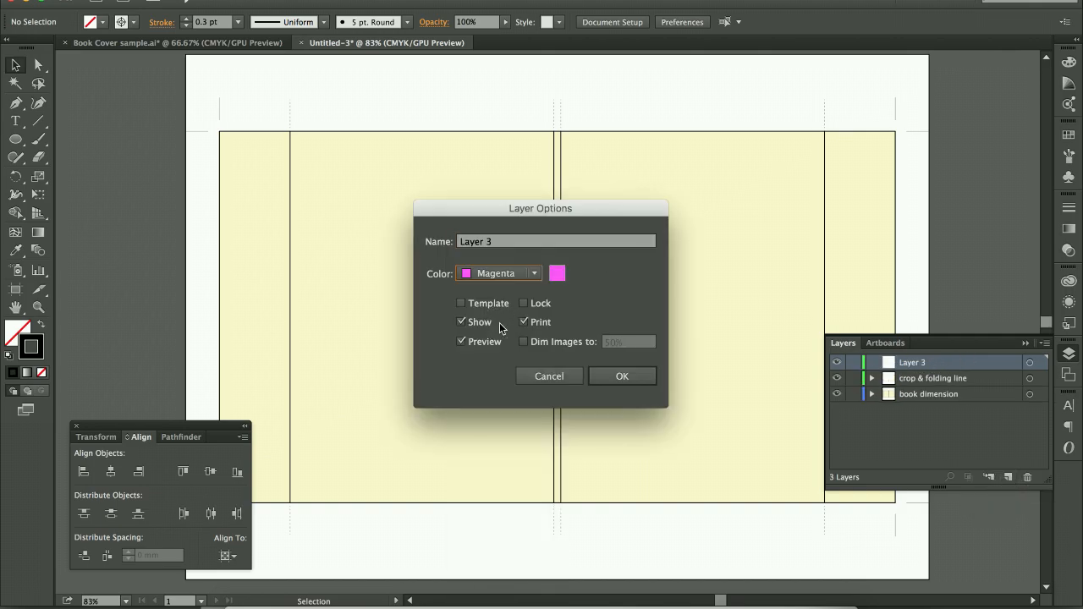
{"action": "left_click", "coordinate": [535, 241]}
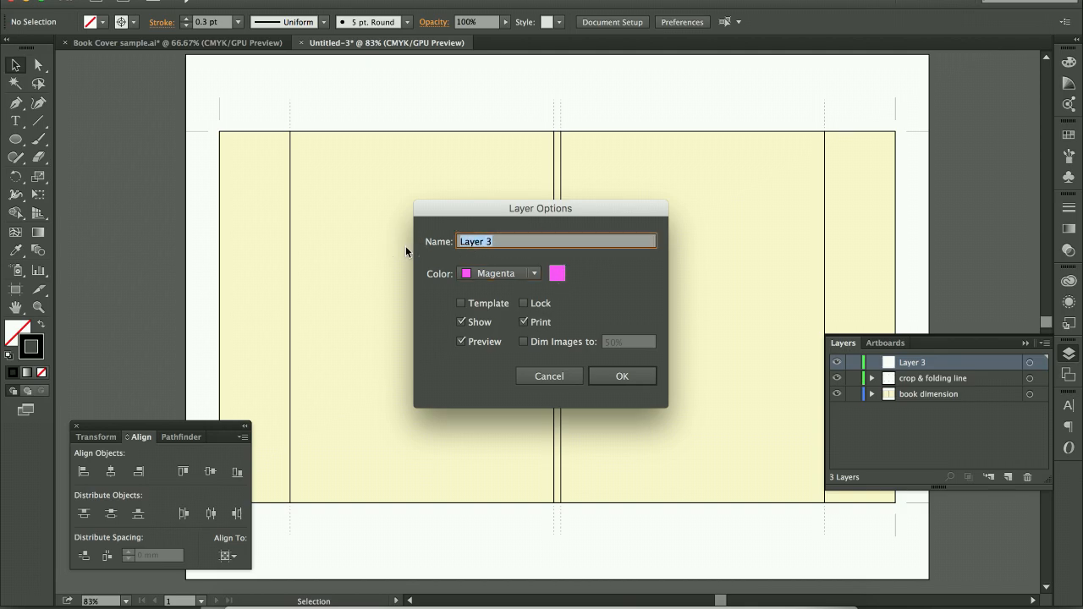
{"action": "type", "text": "Bleed guide"}
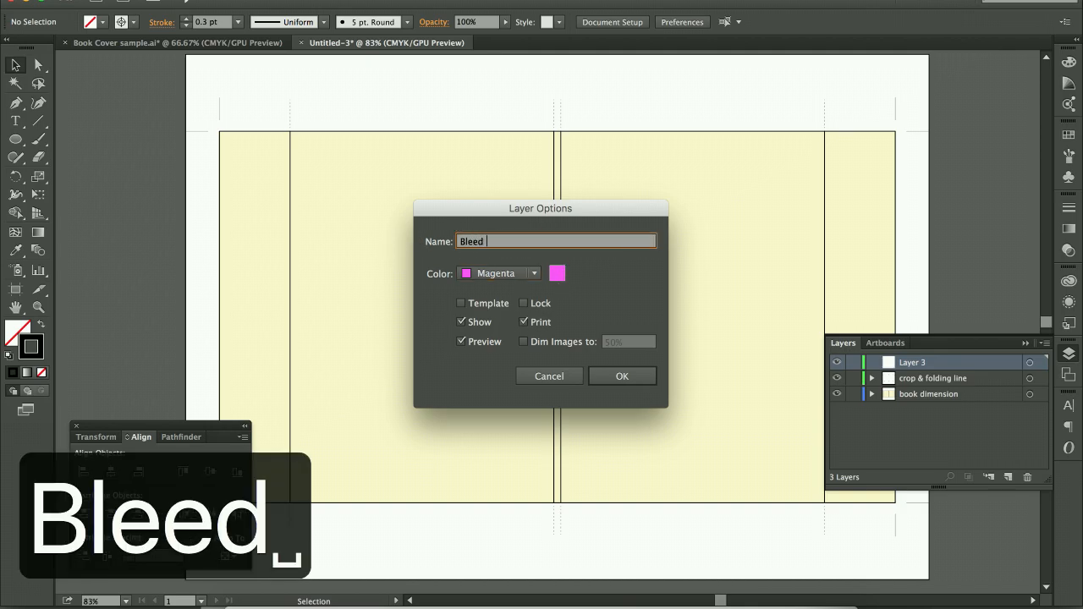
{"action": "left_click", "coordinate": [617, 376]}
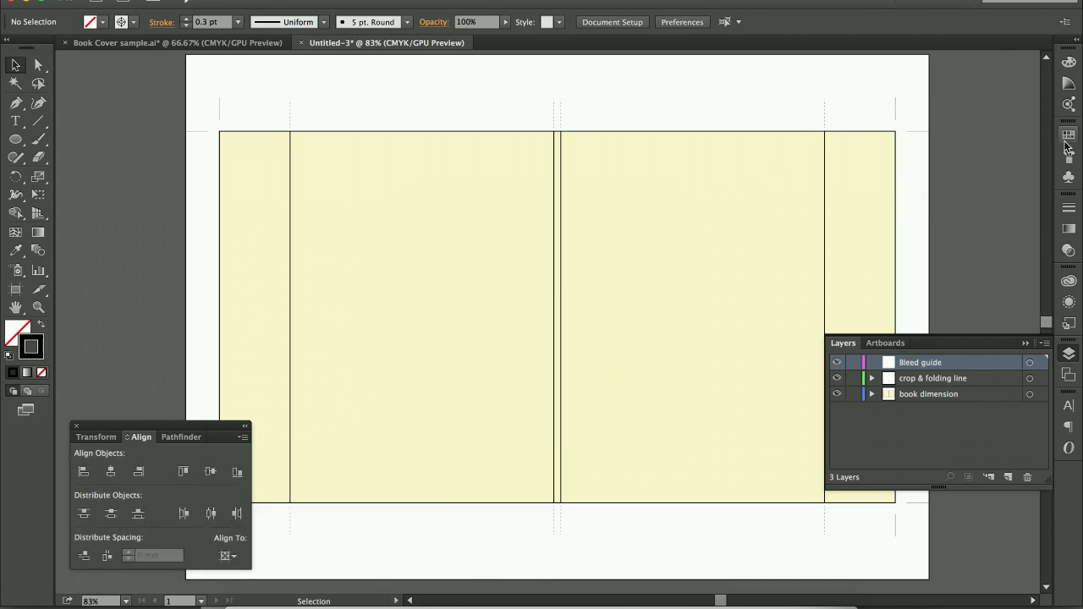
- Move the floating Align panel group clear of the cover and show its Transform options
{"action": "scroll", "coordinate": [952, 149], "scroll_direction": "right", "scroll_amount": 2}
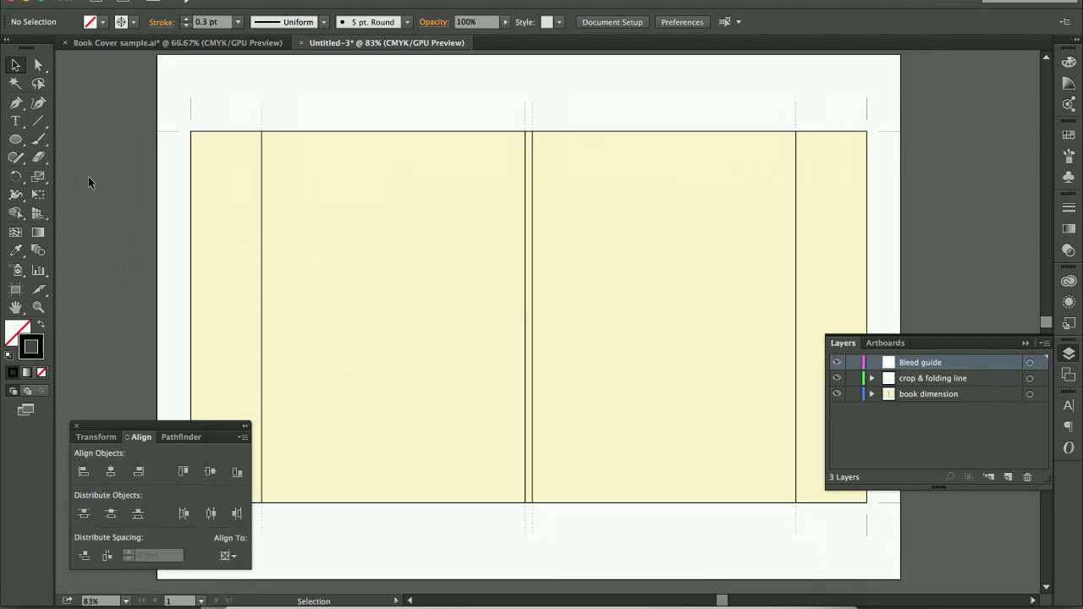
{"action": "left_click_drag", "start_coordinate": [190, 429], "coordinate": [137, 429]}
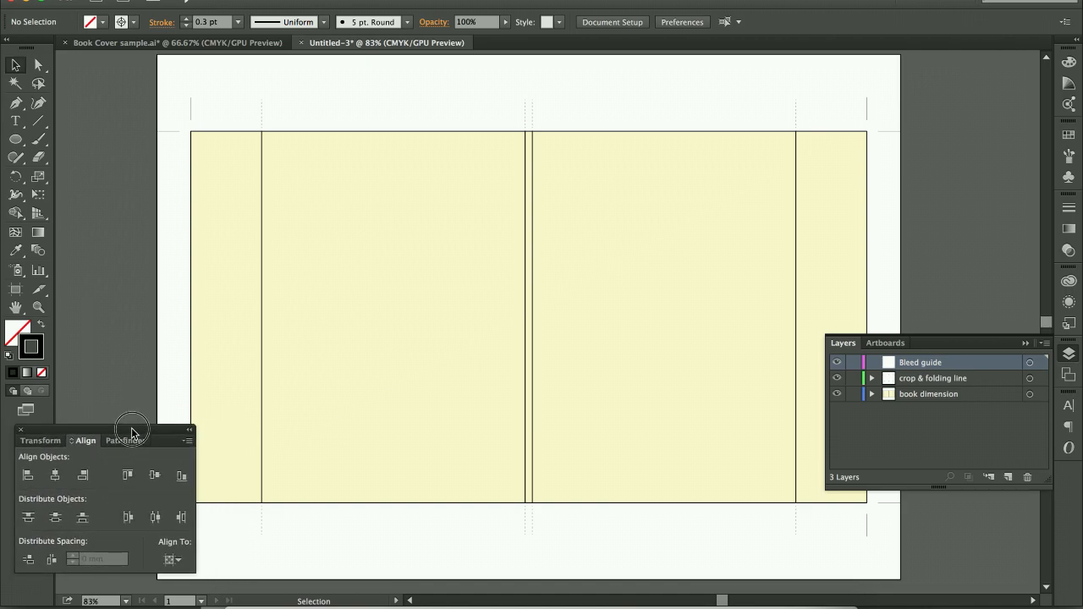
{"action": "left_click", "coordinate": [52, 441]}
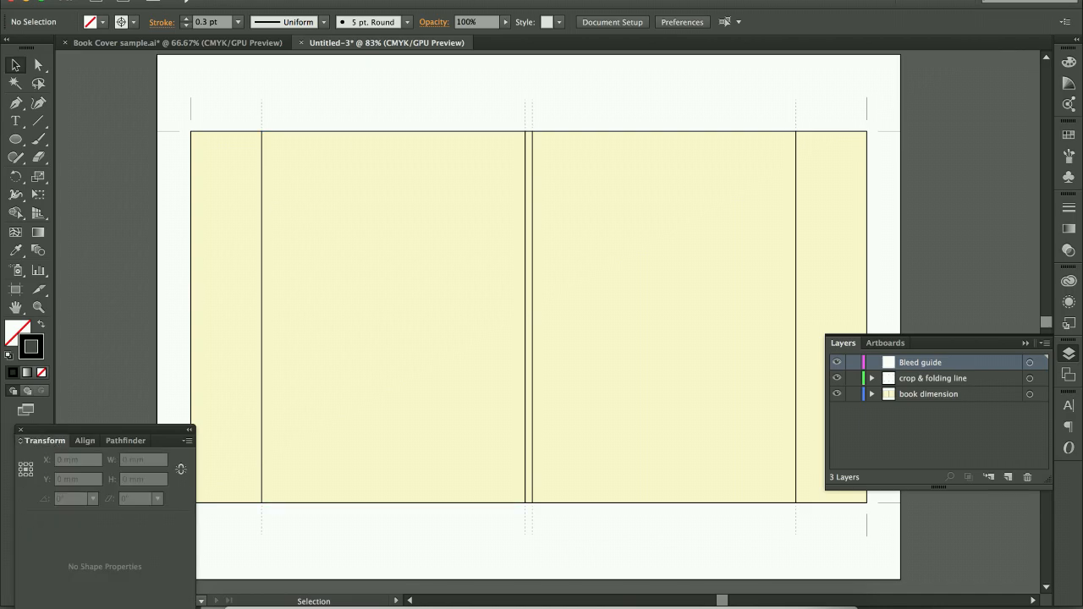
{"action": "left_click", "coordinate": [410, 2]}
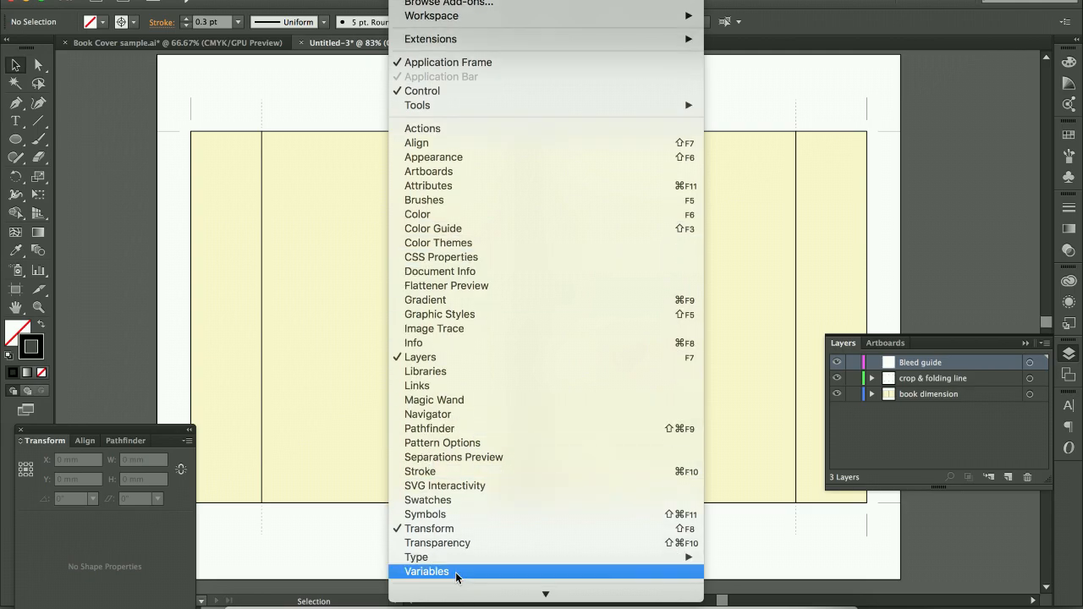
{"action": "left_click", "coordinate": [457, 529]}
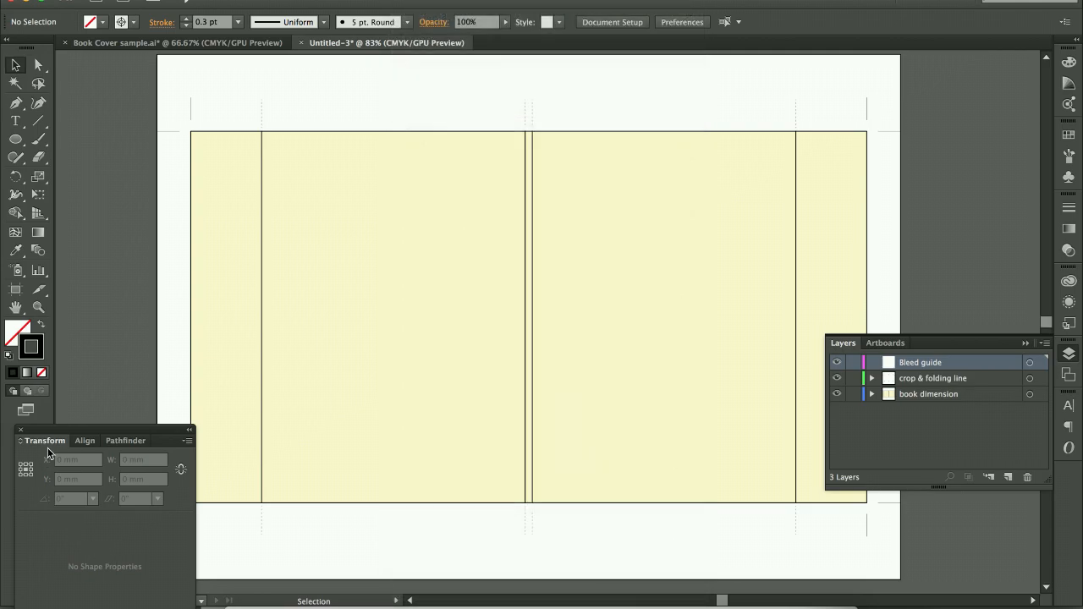
- Draw a 382 × 210 mm rectangle on the Bleed guide layer, spanning the whole cover from corner to corner
{"action": "left_click", "coordinate": [16, 139]}
{"action": "left_click", "coordinate": [44, 142]}
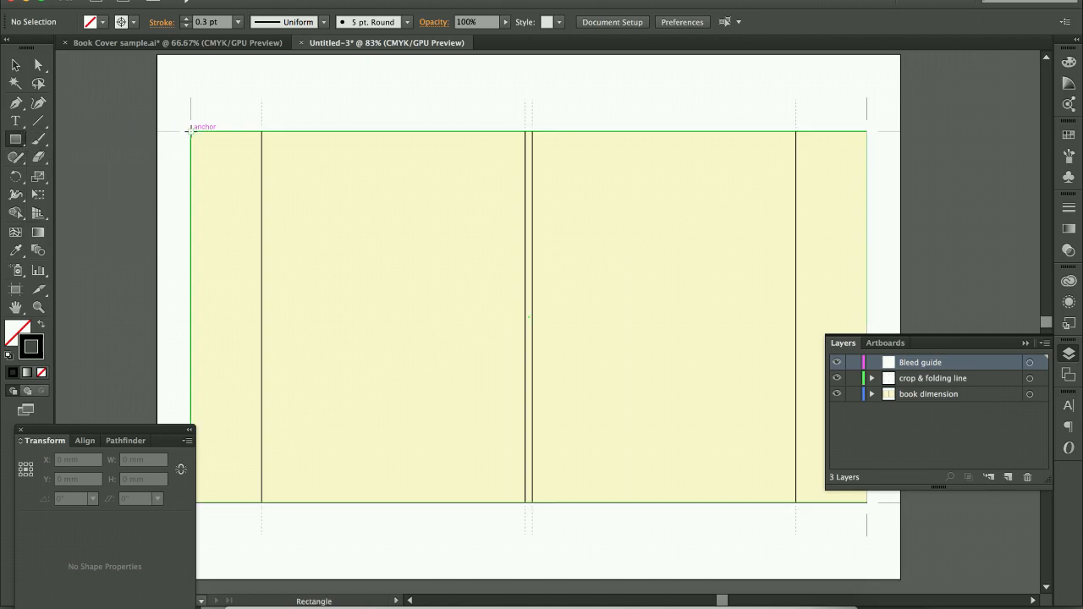
{"action": "left_click_drag", "start_coordinate": [191, 131], "coordinate": [867, 502]}
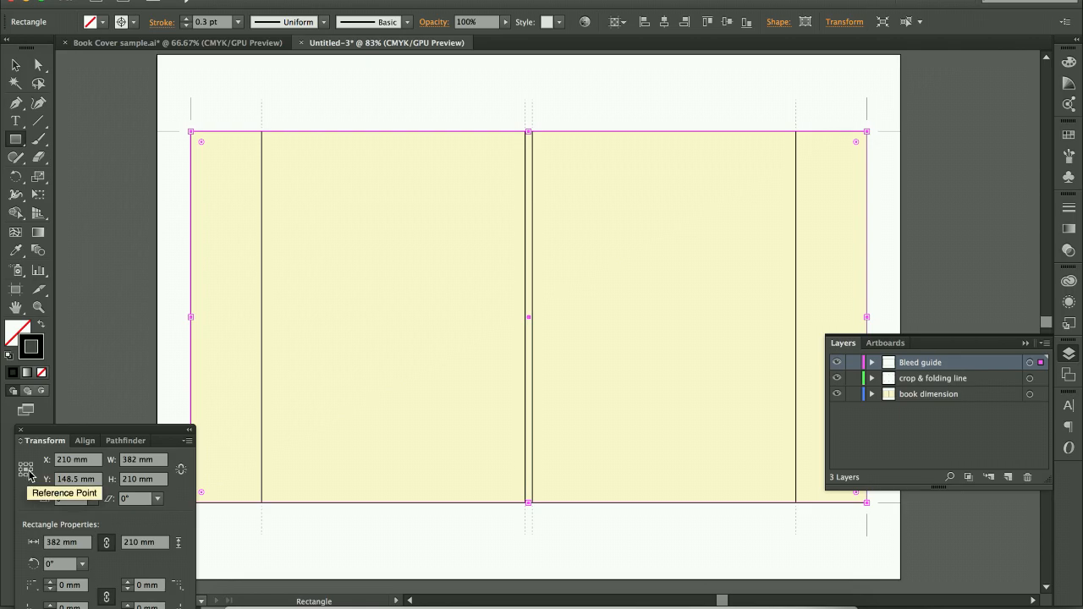
- Set the bleed rectangle's width to 388 mm about its centre, without constraining the proportions
{"action": "left_click", "coordinate": [178, 476]}
{"action": "left_click", "coordinate": [180, 476]}
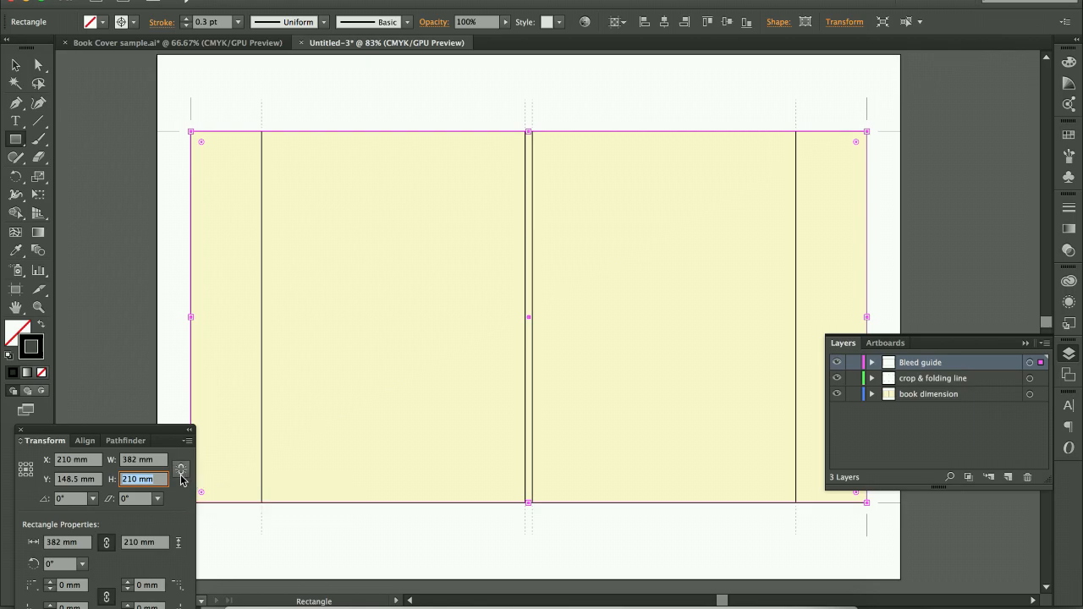
{"action": "left_click", "coordinate": [180, 476]}
{"action": "left_click", "coordinate": [180, 475]}
{"action": "left_click", "coordinate": [133, 460]}
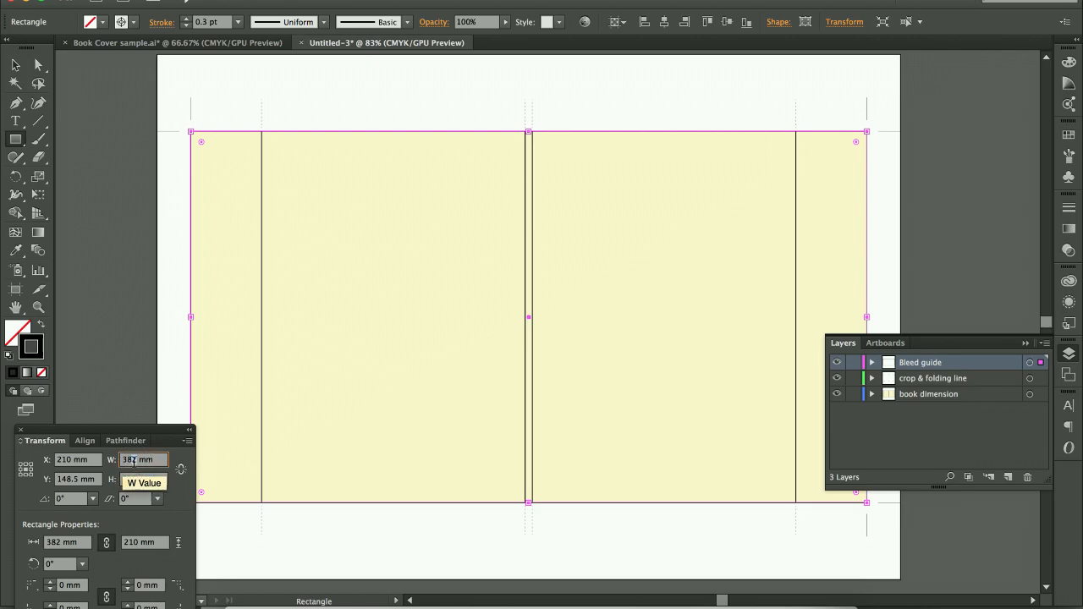
{"action": "double_click", "coordinate": [134, 460]}
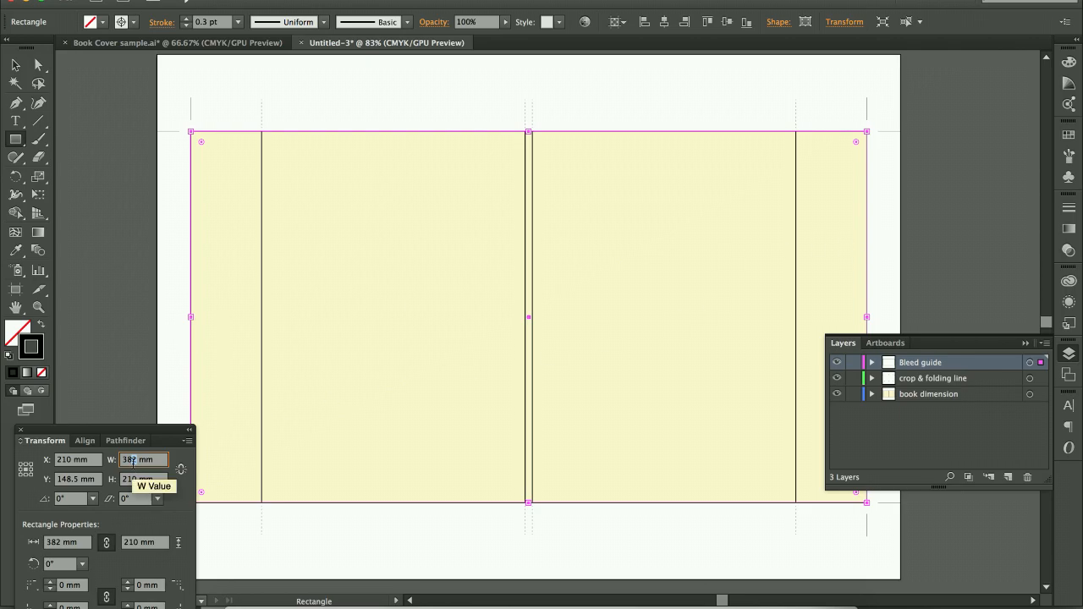
{"action": "type", "text": "388"}
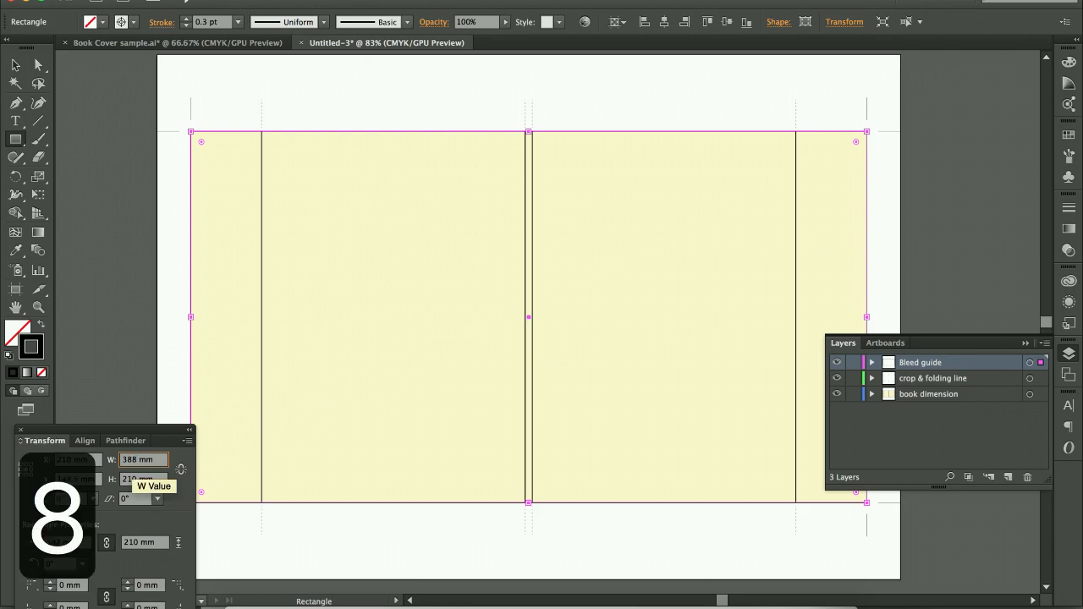
{"action": "key", "text": "Return"}
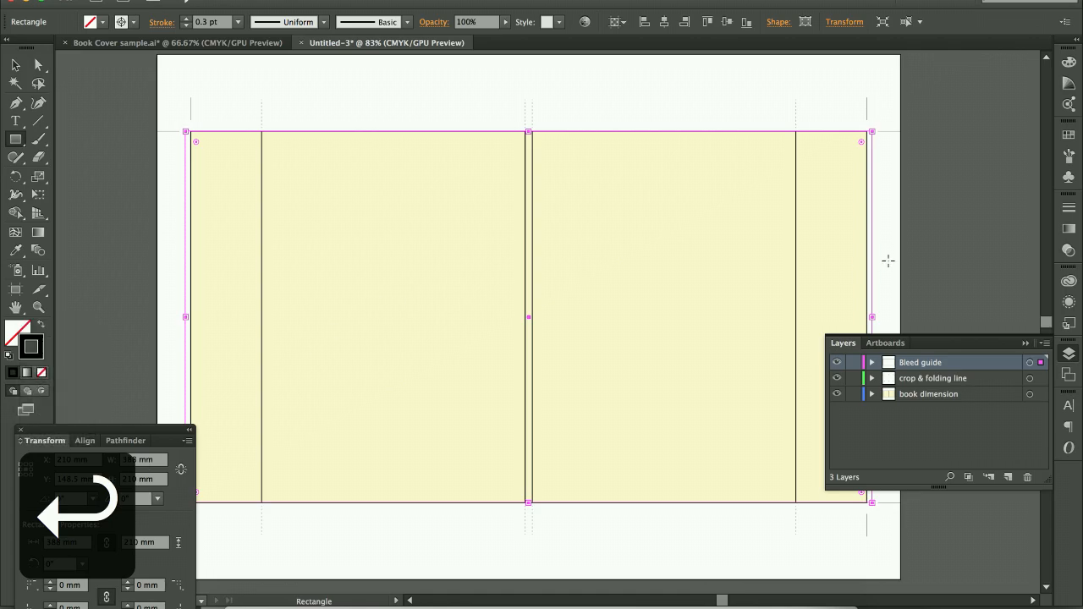
- Set the bleed rectangle's height to 216 mm and deselect it
{"action": "left_click", "coordinate": [136, 482]}
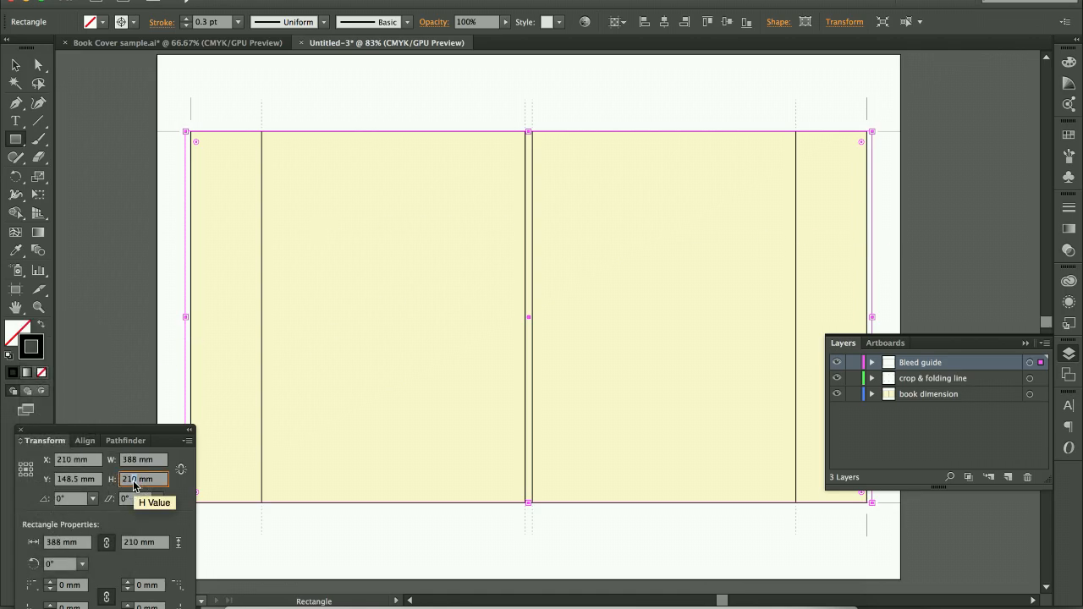
{"action": "type", "text": "6"}
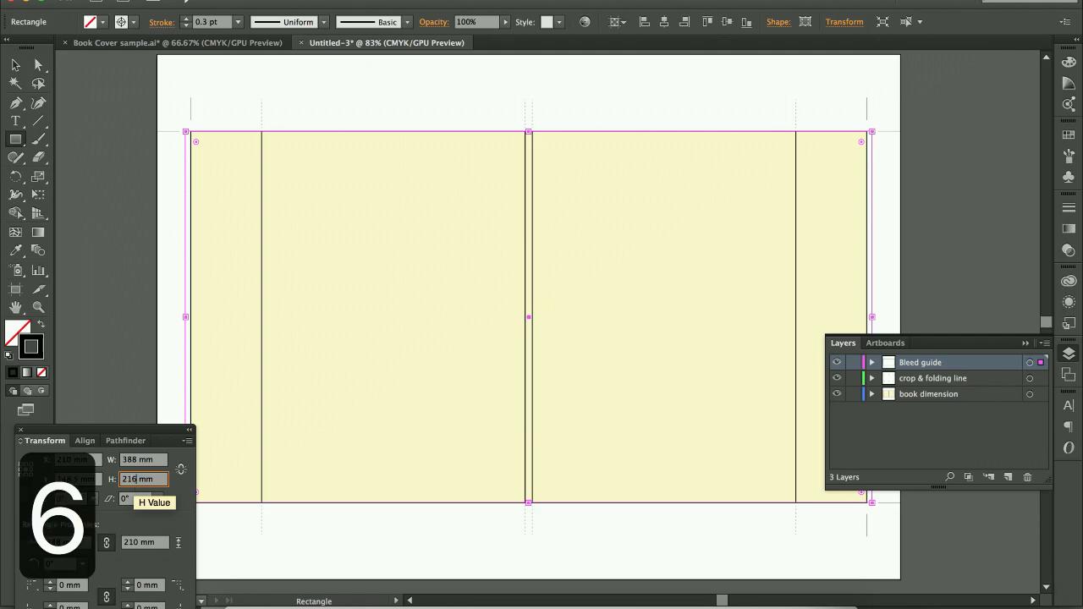
{"action": "key", "text": "Return"}
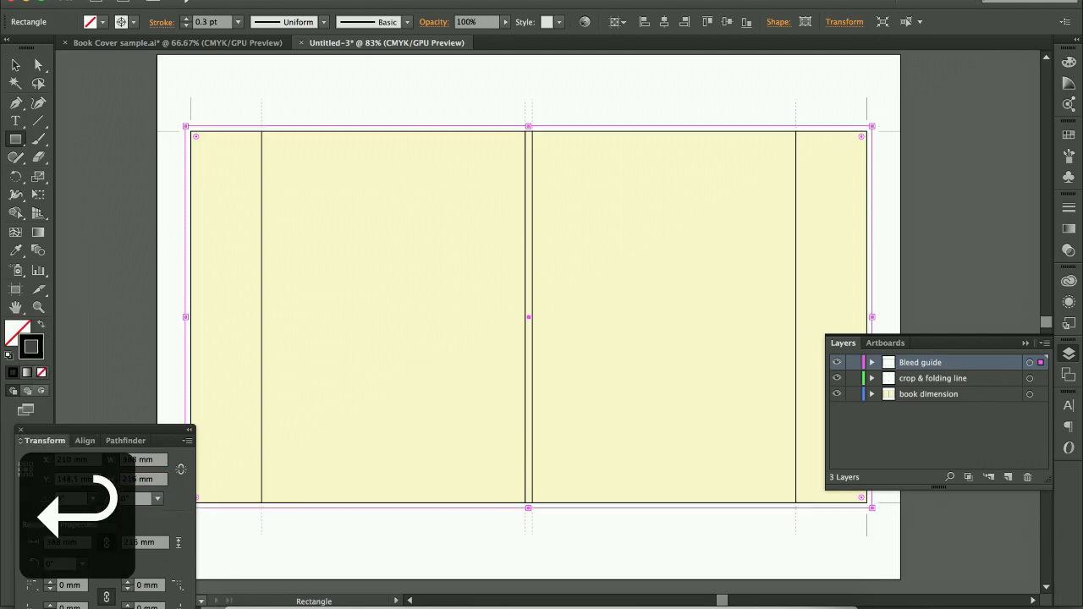
{"action": "left_click", "coordinate": [18, 68]}
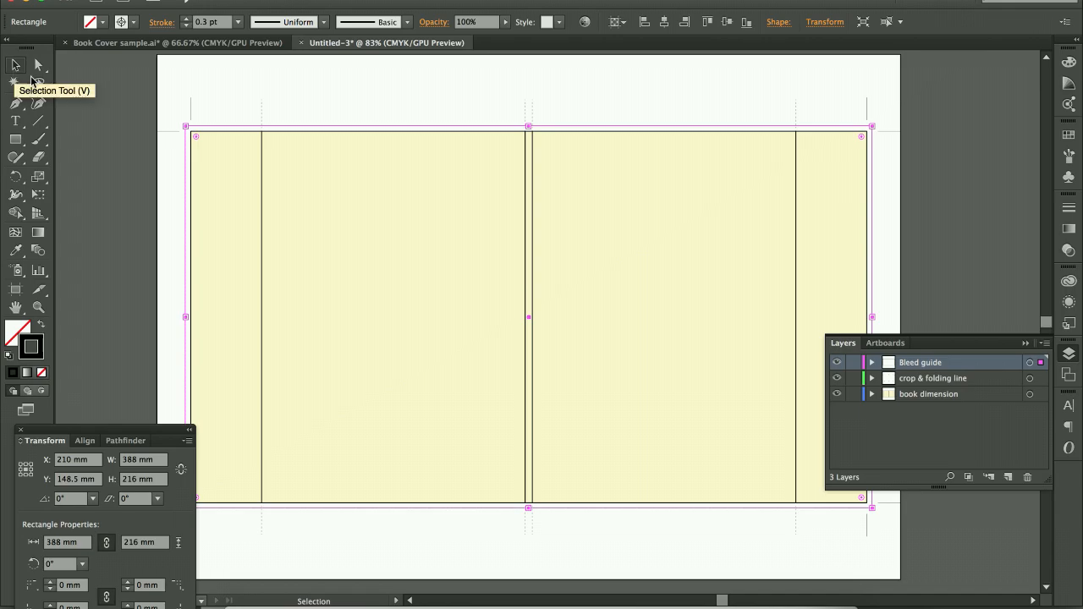
{"action": "left_click", "coordinate": [103, 125]}
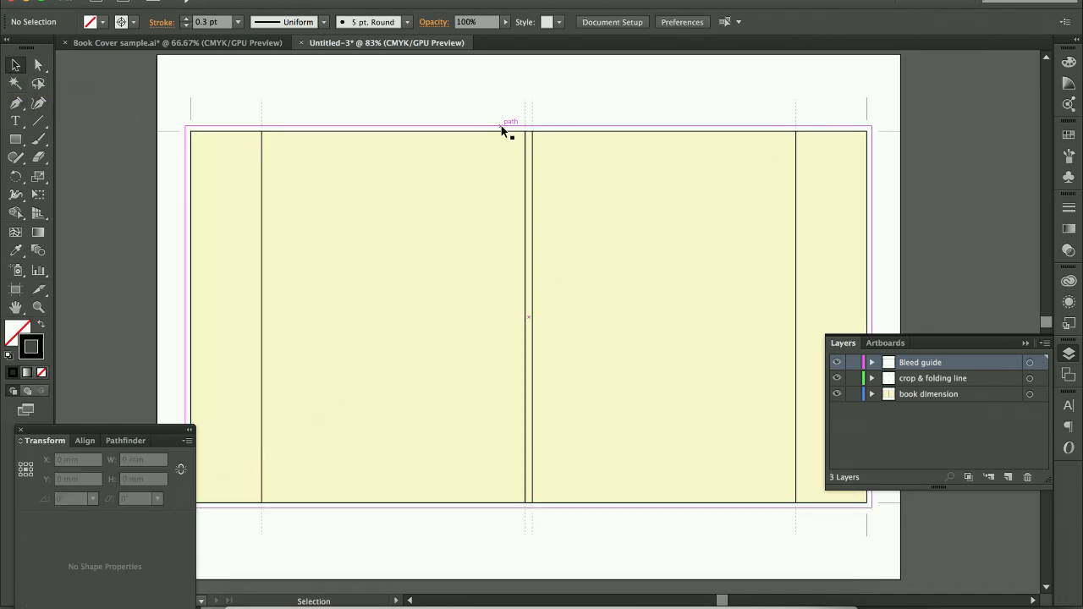
- Give the bleed rectangle a solid, undashed stroke with a weight of 3 pt
{"action": "left_click", "coordinate": [576, 126]}
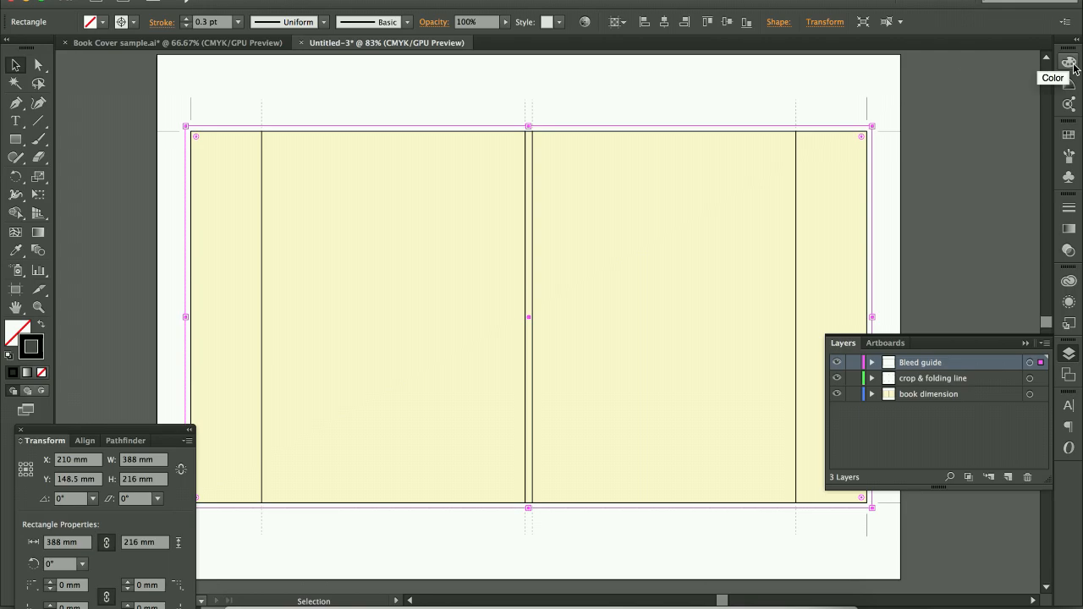
{"action": "left_click", "coordinate": [1070, 210]}
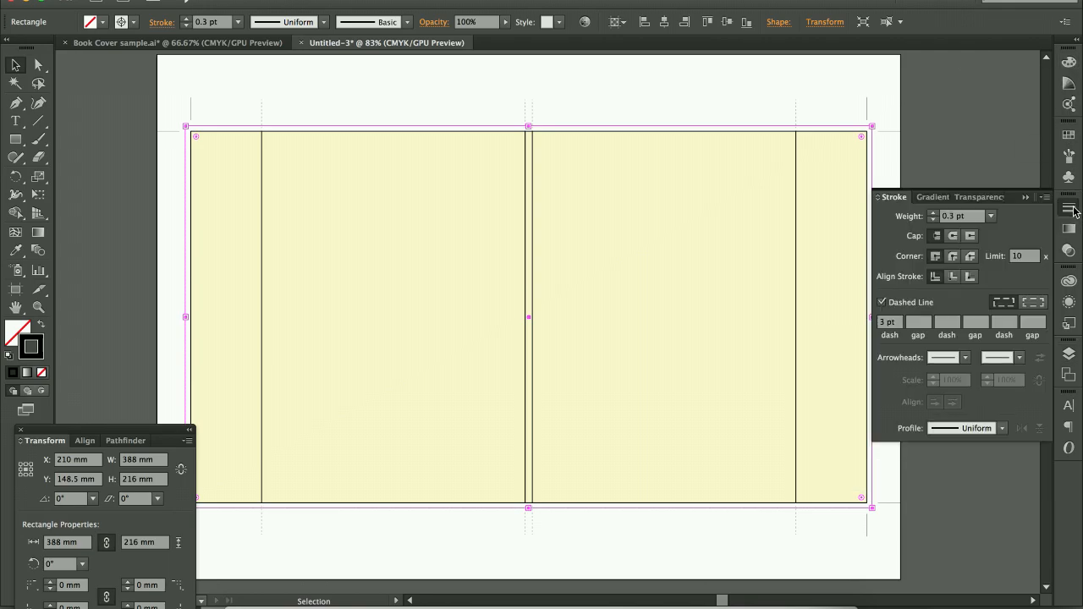
{"action": "left_click", "coordinate": [906, 302]}
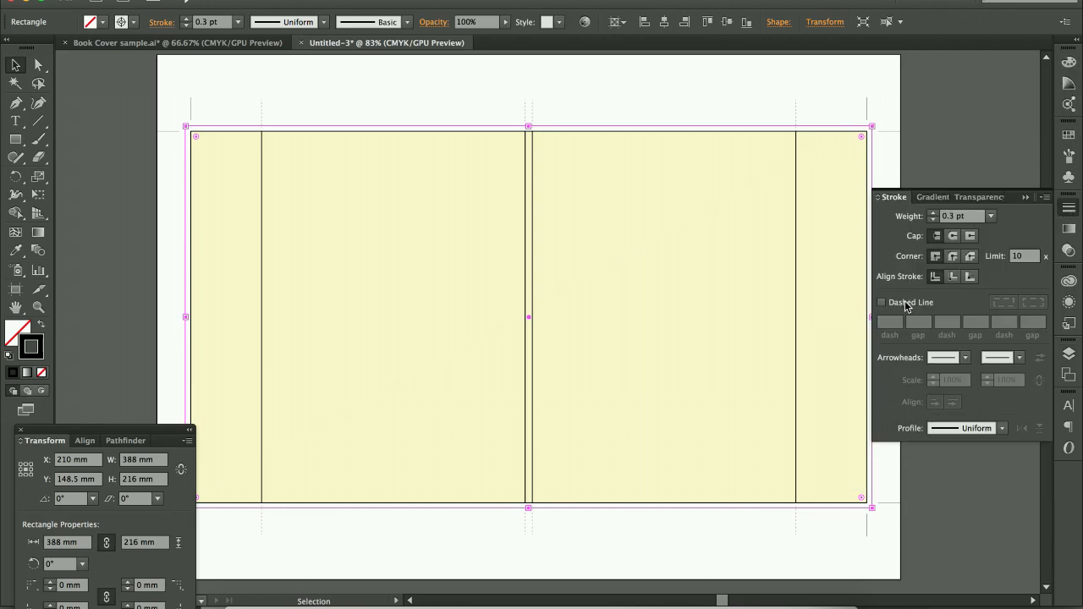
{"action": "left_click", "coordinate": [934, 213]}
{"action": "left_click", "coordinate": [934, 214]}
{"action": "left_click", "coordinate": [933, 213]}
{"action": "left_click", "coordinate": [934, 213]}
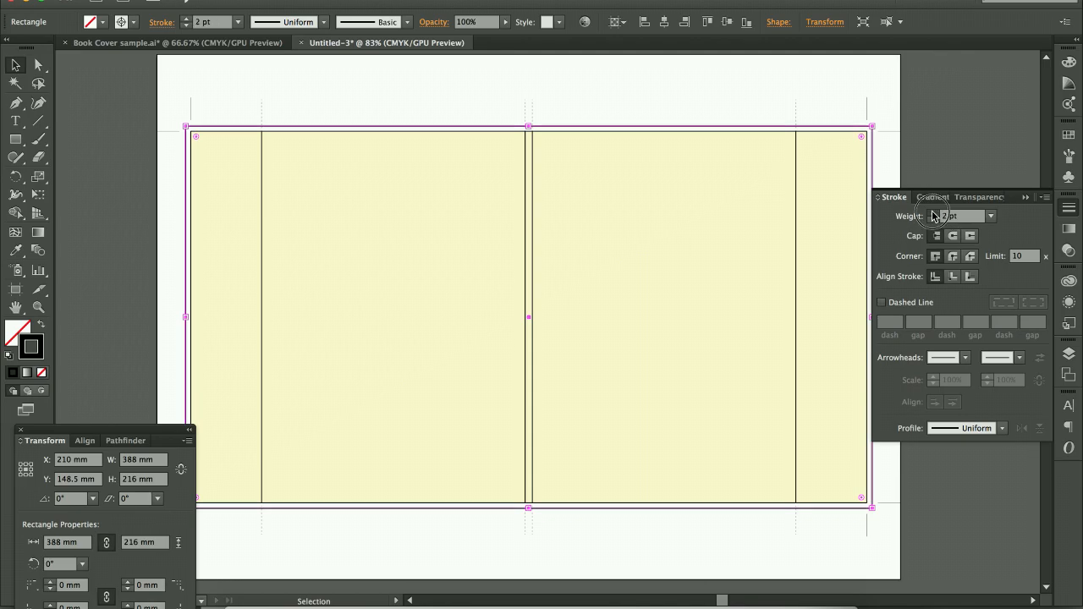
{"action": "left_click", "coordinate": [933, 213]}
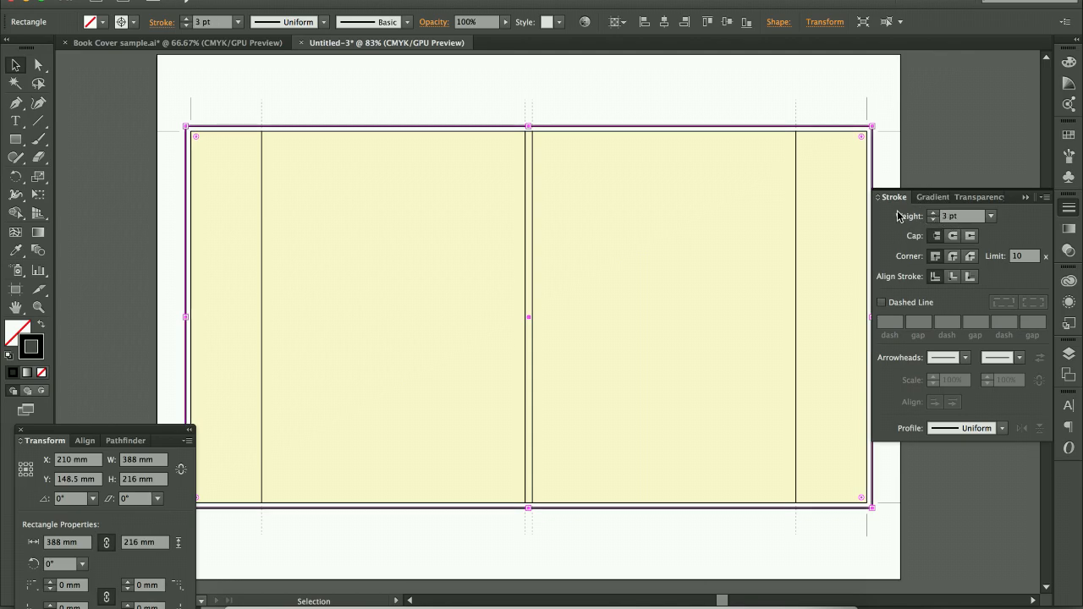
{"action": "left_click", "coordinate": [75, 79]}
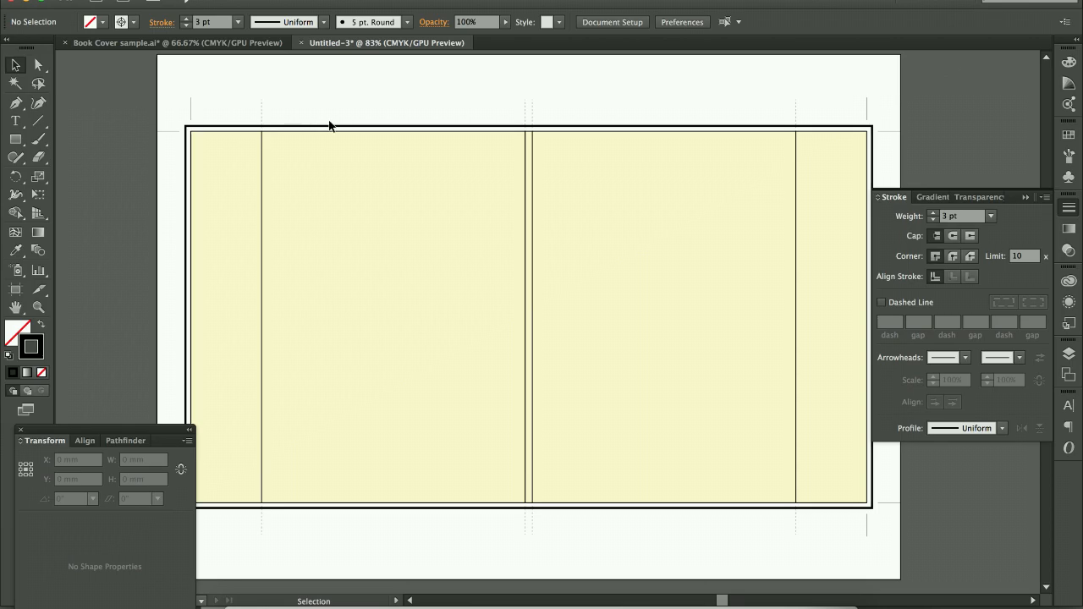
{"action": "left_click", "coordinate": [357, 128]}
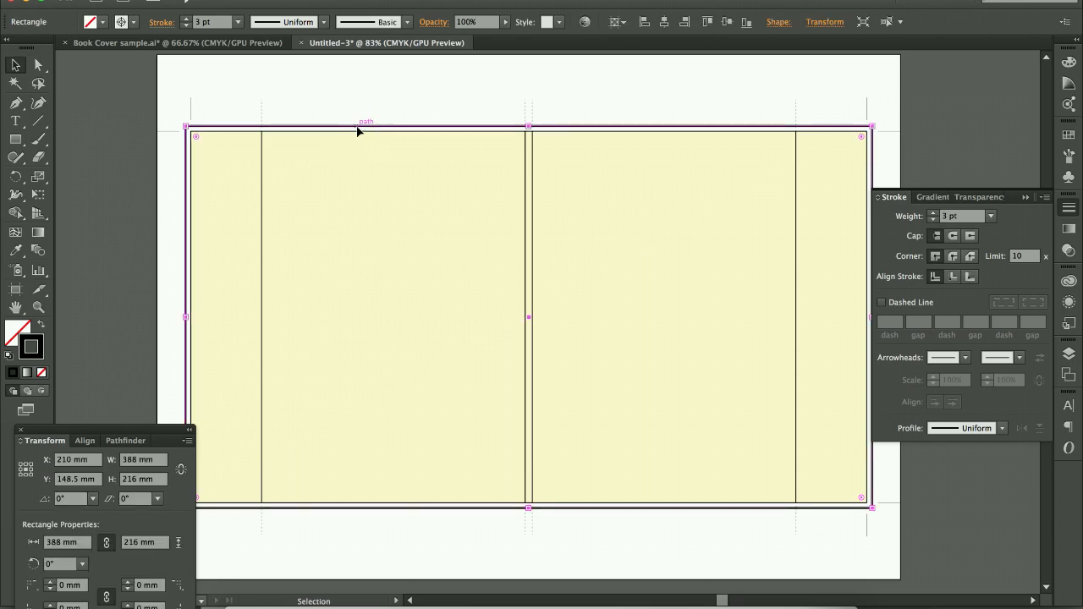
{"action": "key", "text": "super+equal"}
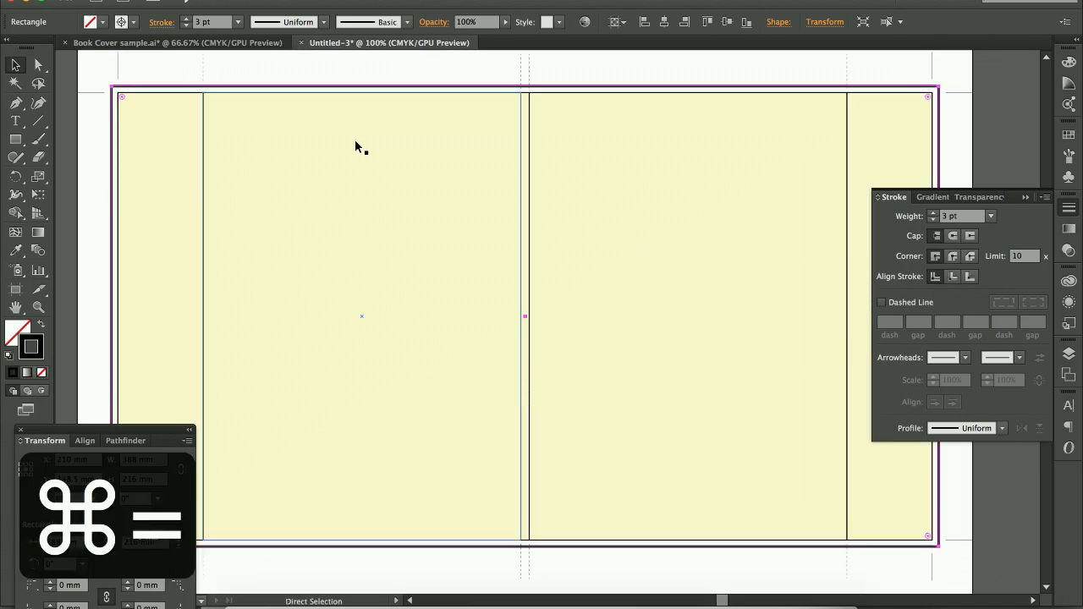
{"action": "scroll", "coordinate": [355, 145], "scroll_direction": "up", "scroll_amount": 2}
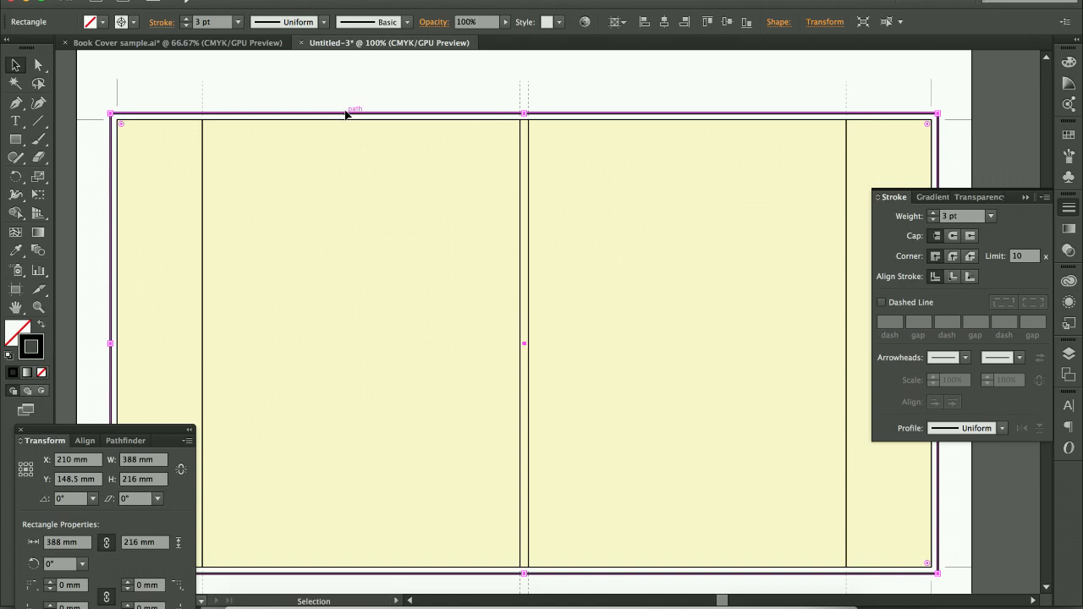
{"action": "key", "text": "super+minus"}
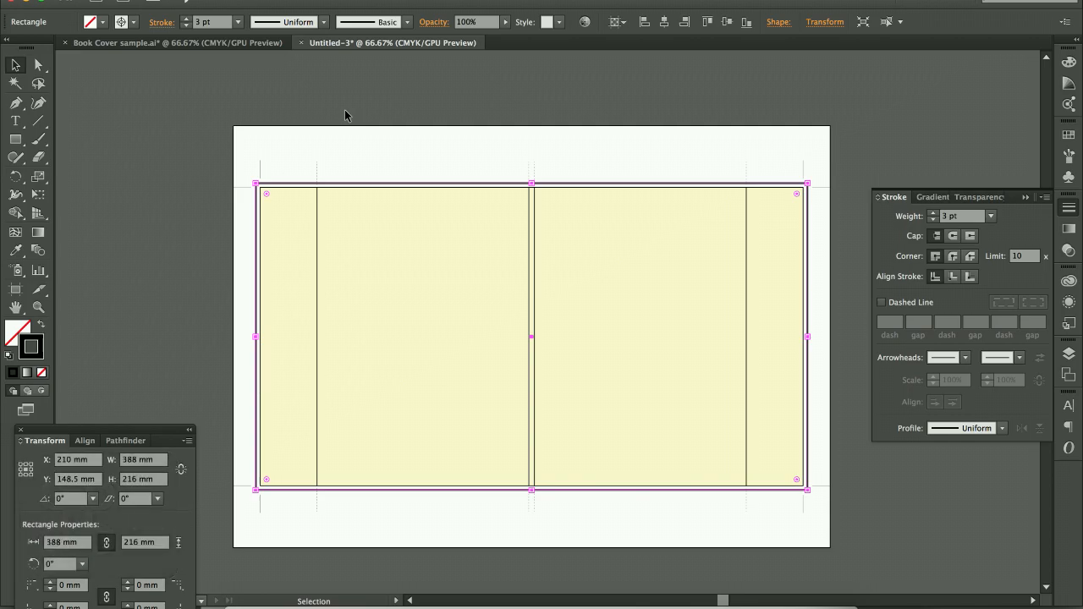
{"action": "left_click", "coordinate": [486, 127]}
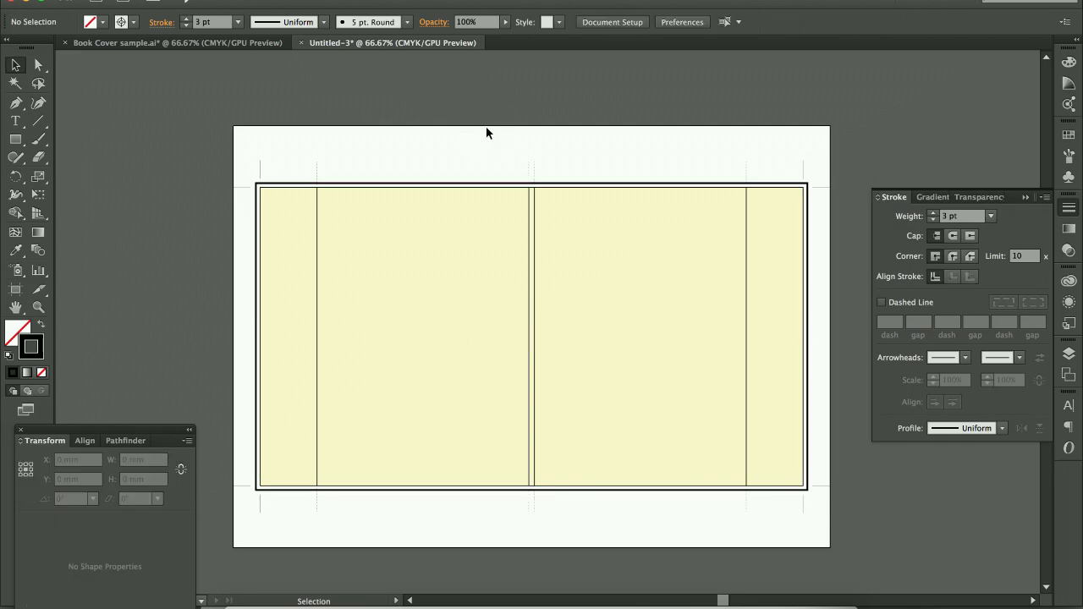
{"action": "scroll", "coordinate": [487, 127], "scroll_direction": "right", "scroll_amount": 2}
{"action": "scroll", "coordinate": [486, 128], "scroll_direction": "left", "scroll_amount": 1}
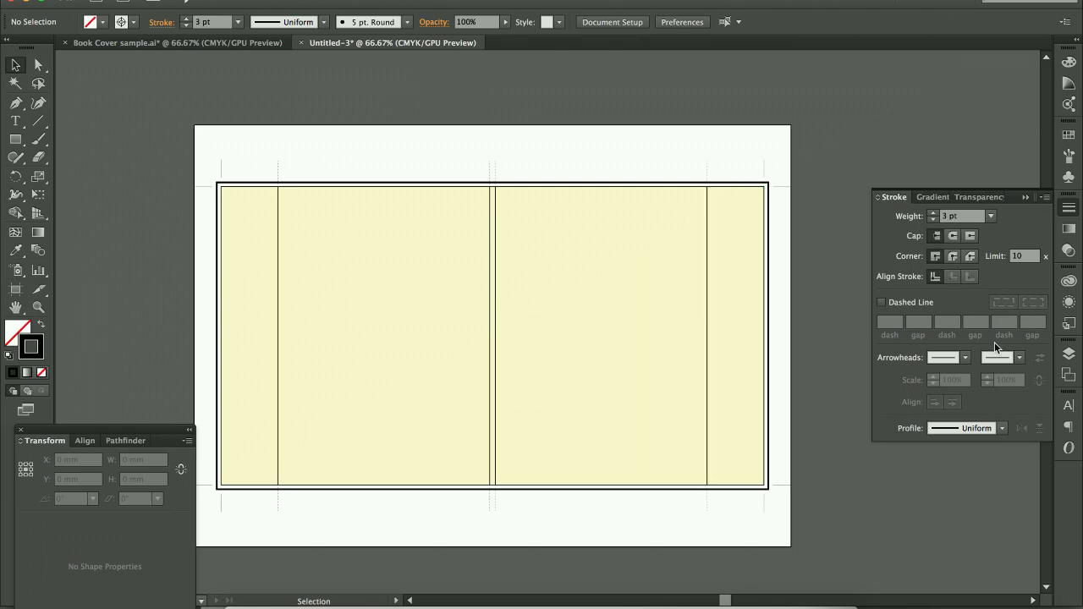
- Add a new layer named "guidelines" above the Bleed guide layer
{"action": "left_click", "coordinate": [1064, 355]}
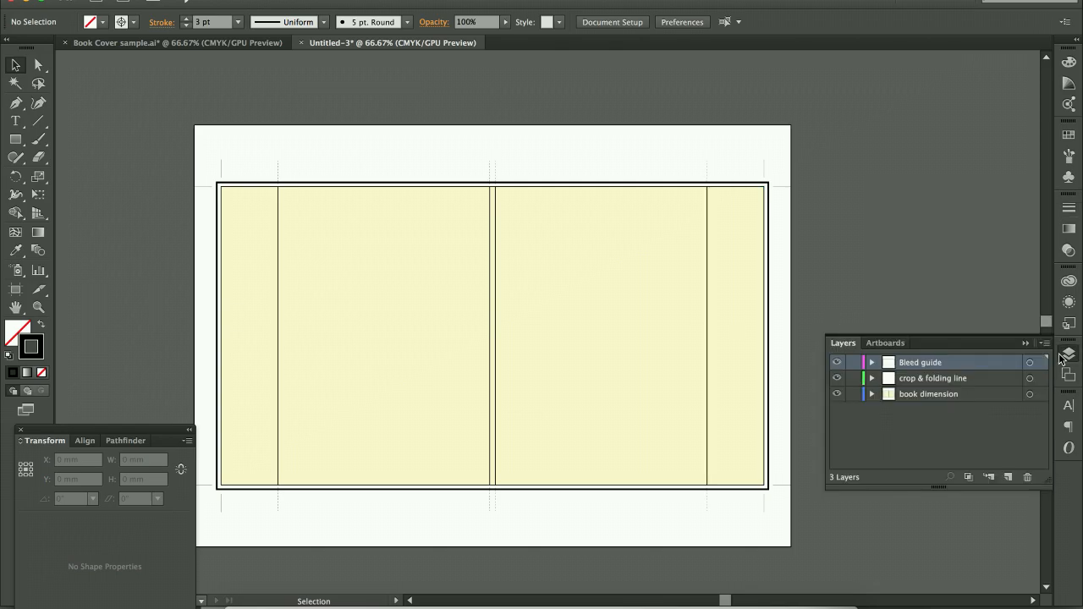
{"action": "left_click", "coordinate": [1008, 478]}
{"action": "double_click", "coordinate": [912, 364]}
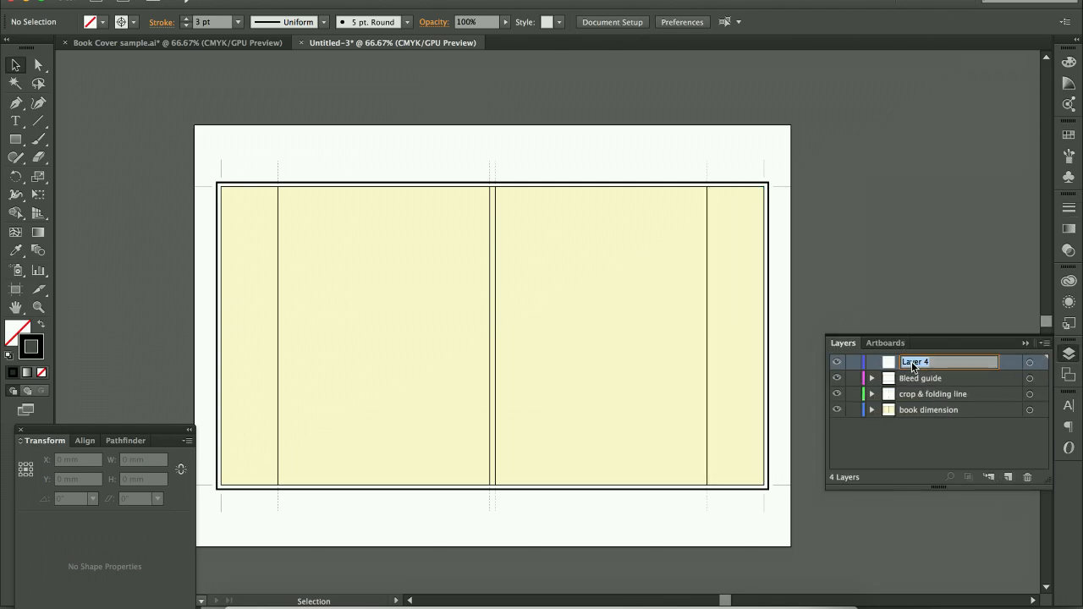
{"action": "type", "text": "guide"}
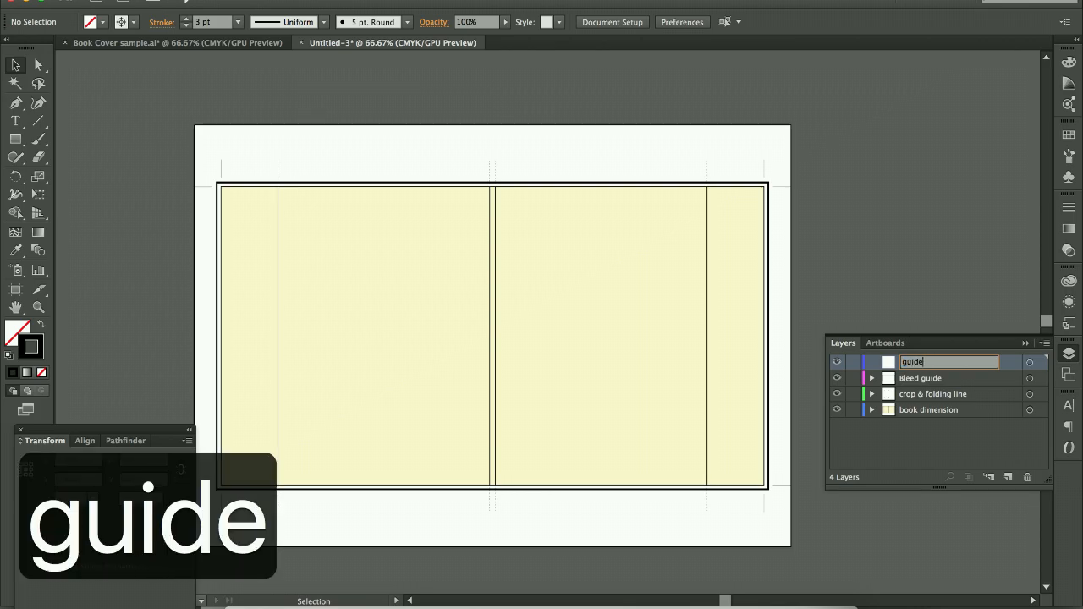
{"action": "type", "text": "lines"}
{"action": "key", "text": "Return"}
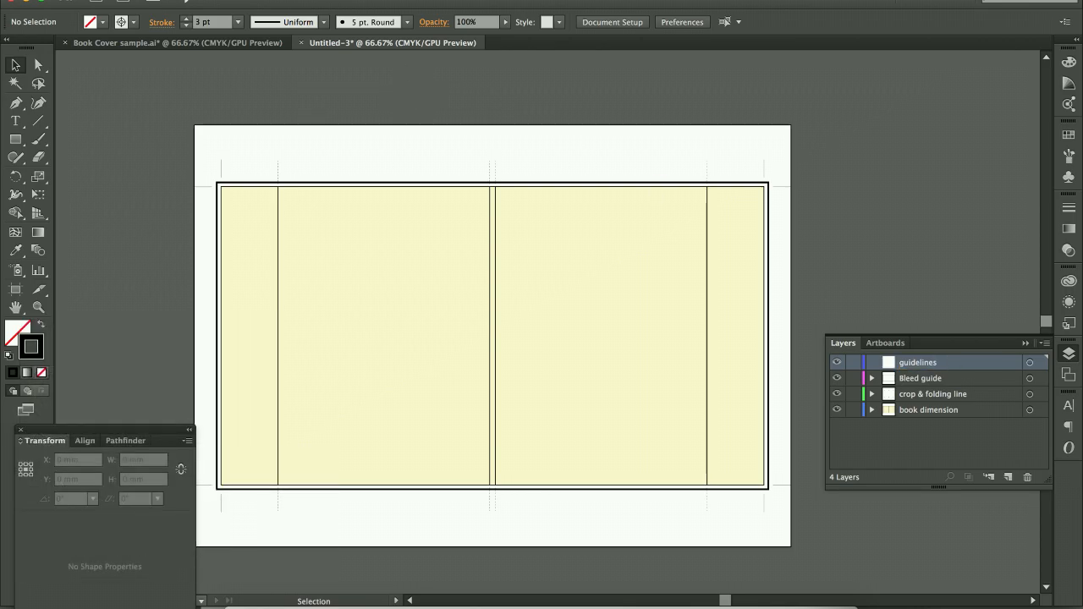
- Show the rulers and place horizontal guides along the top and bottom edges of the cover
{"action": "left_click", "coordinate": [368, 1]}
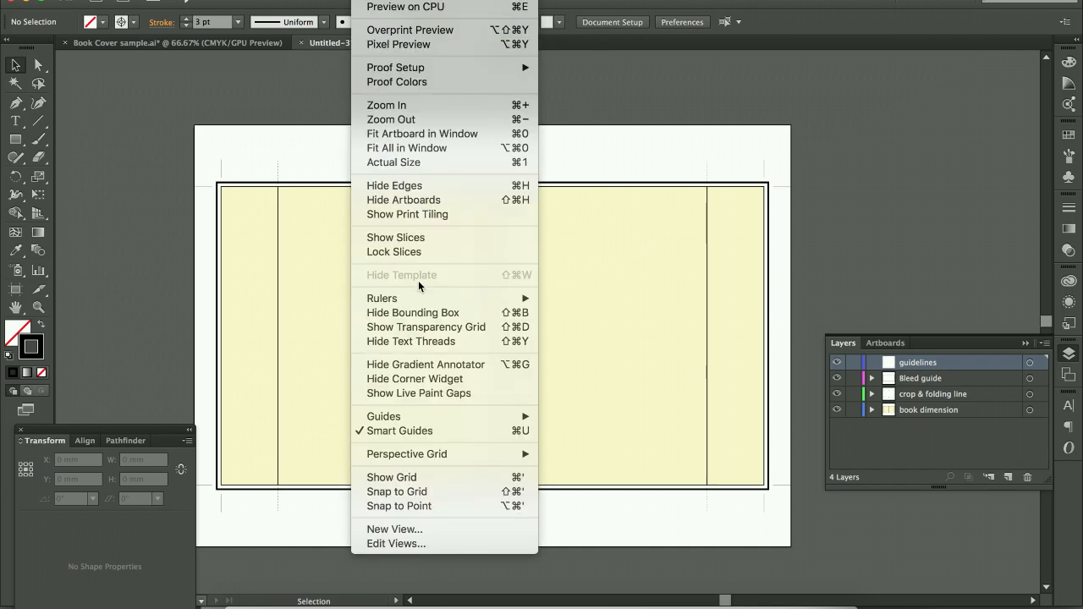
{"action": "mouse_move", "coordinate": [431, 303]}
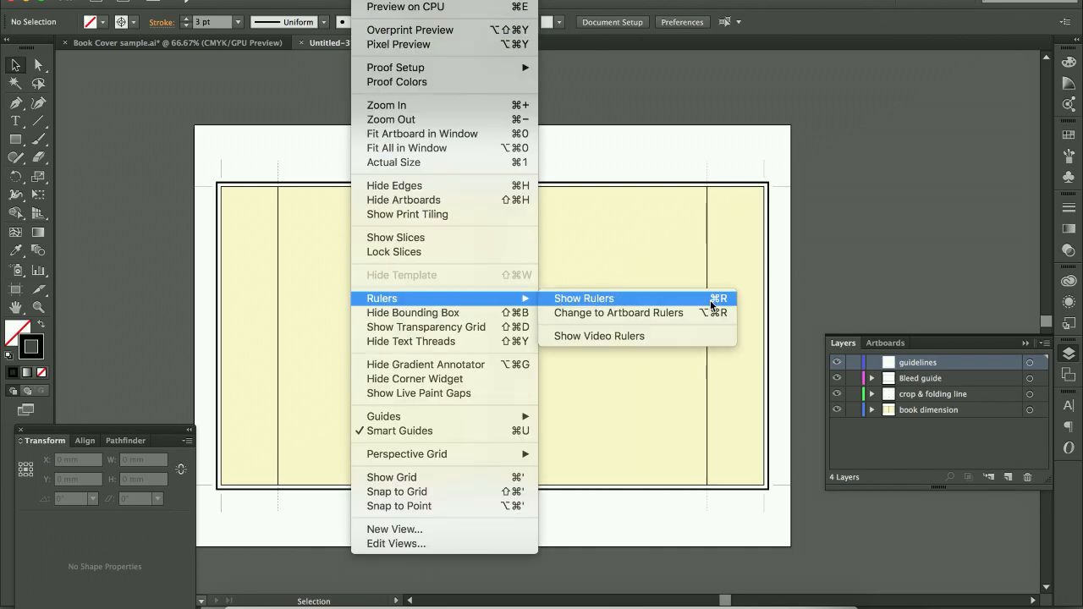
{"action": "left_click", "coordinate": [590, 300]}
{"action": "left_click_drag", "start_coordinate": [582, 62], "coordinate": [594, 182]}
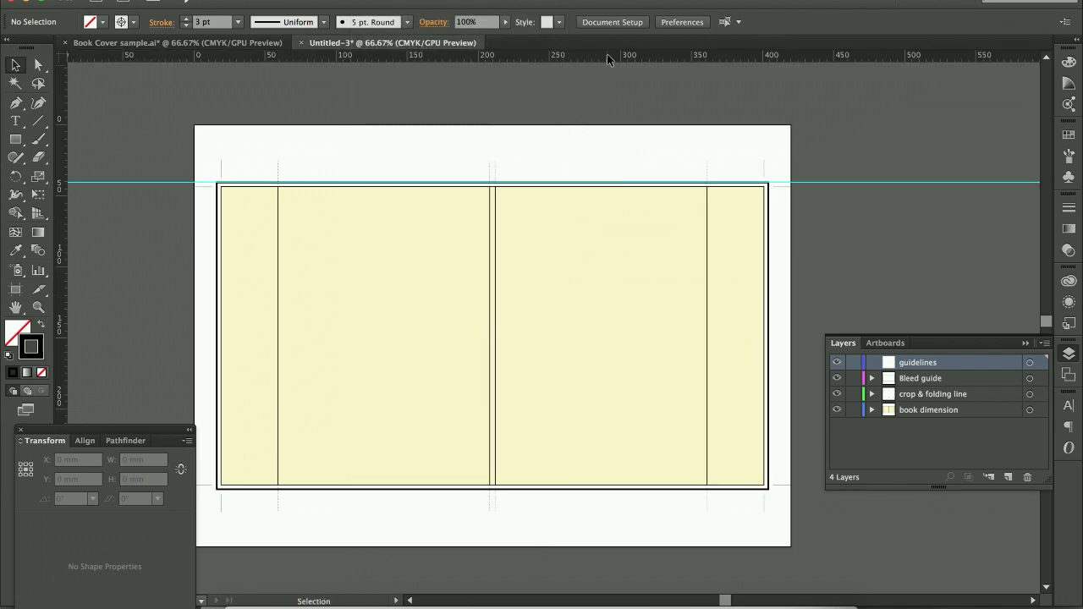
{"action": "key", "text": "super+z"}
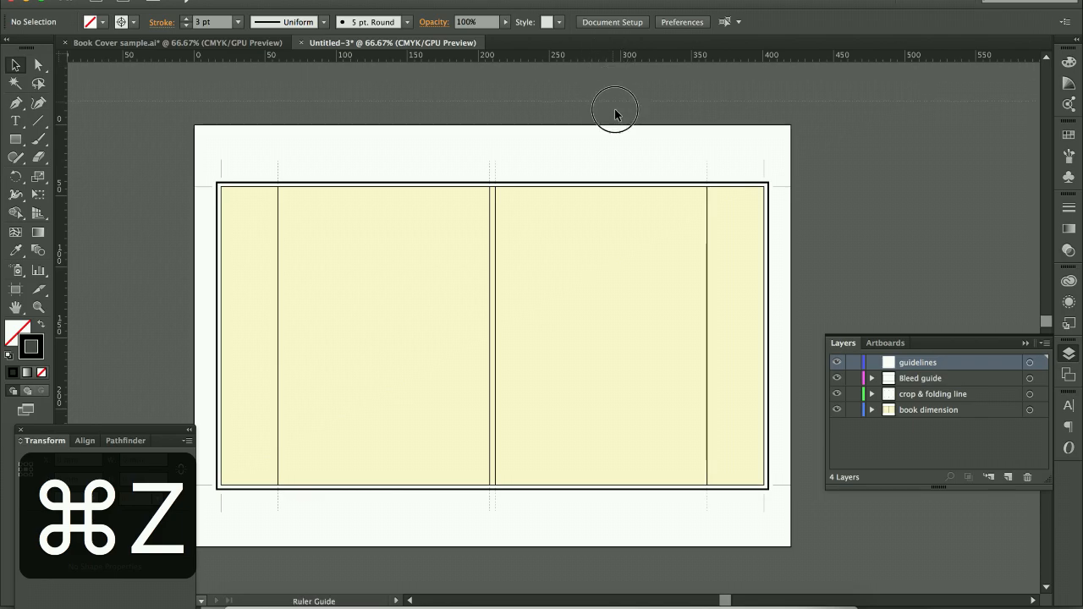
{"action": "left_click_drag", "start_coordinate": [632, 185], "coordinate": [633, 186]}
{"action": "left_click_drag", "start_coordinate": [648, 55], "coordinate": [725, 486]}
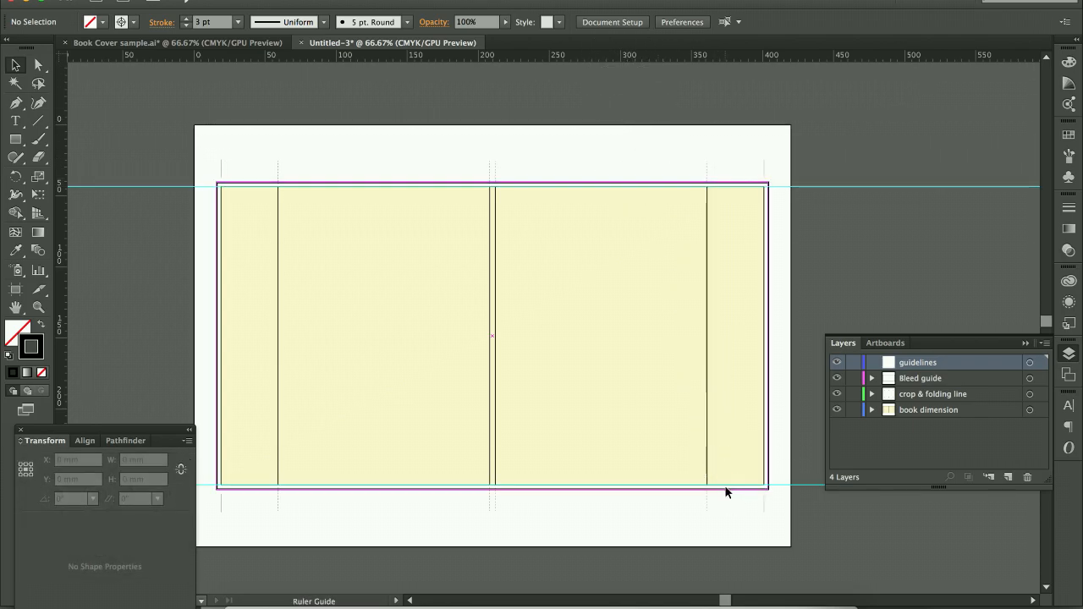
- Place vertical guides along the cover's left and right edges, both flap folds and both spine edges
{"action": "left_click_drag", "start_coordinate": [60, 292], "coordinate": [277, 284]}
{"action": "left_click_drag", "start_coordinate": [61, 289], "coordinate": [494, 267]}
{"action": "left_click_drag", "start_coordinate": [63, 287], "coordinate": [707, 271]}
{"action": "left_click_drag", "start_coordinate": [61, 290], "coordinate": [763, 279]}
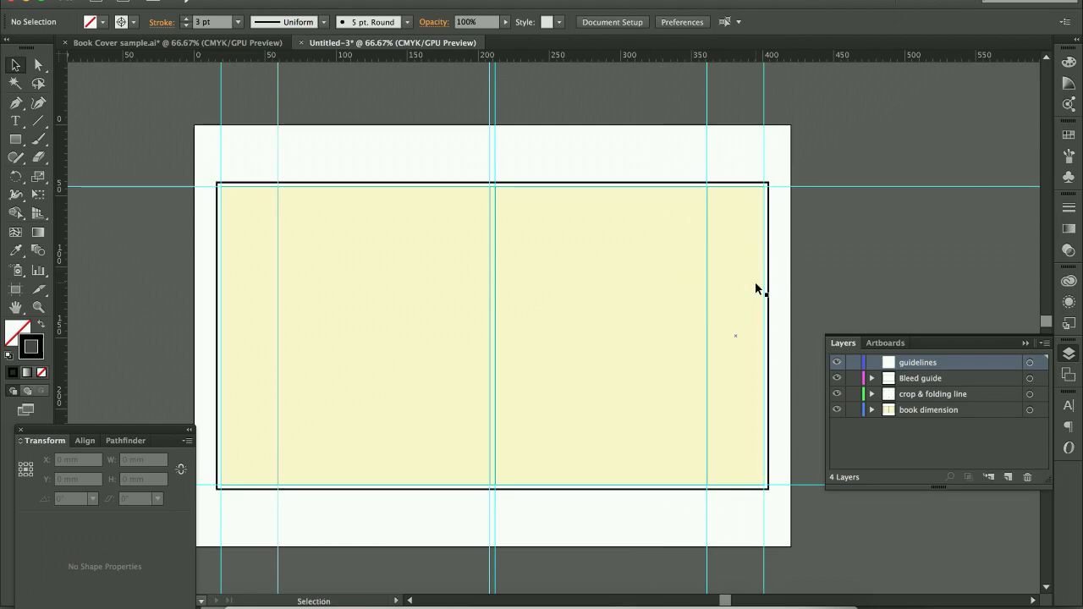
- Toggle the guidelines layer off and on to check it, and hide all guides
{"action": "left_click", "coordinate": [836, 363]}
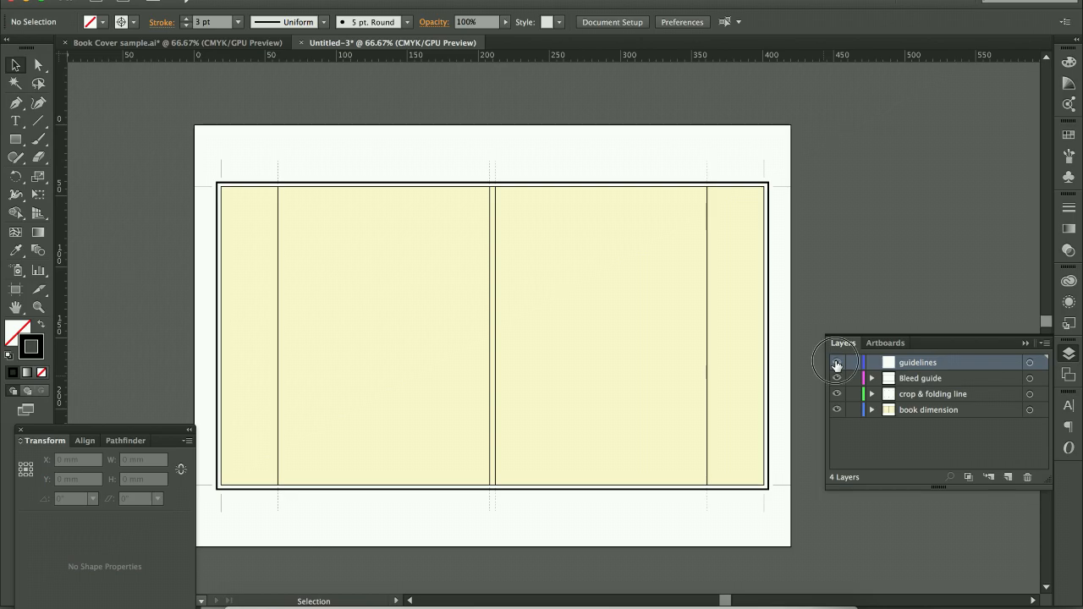
{"action": "left_click", "coordinate": [835, 363]}
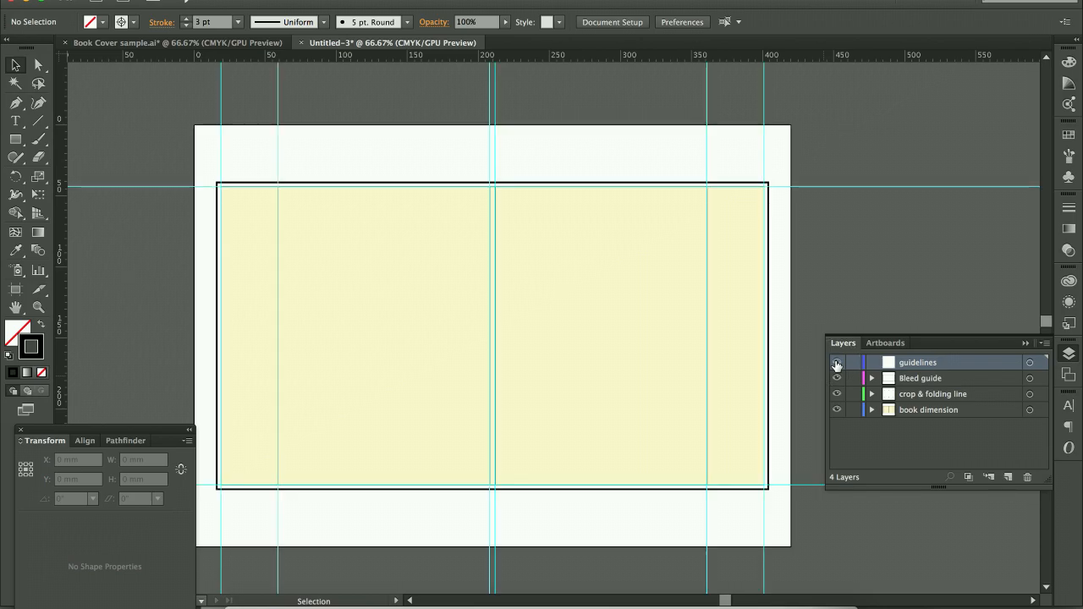
{"action": "key", "text": "super+semicolon"}
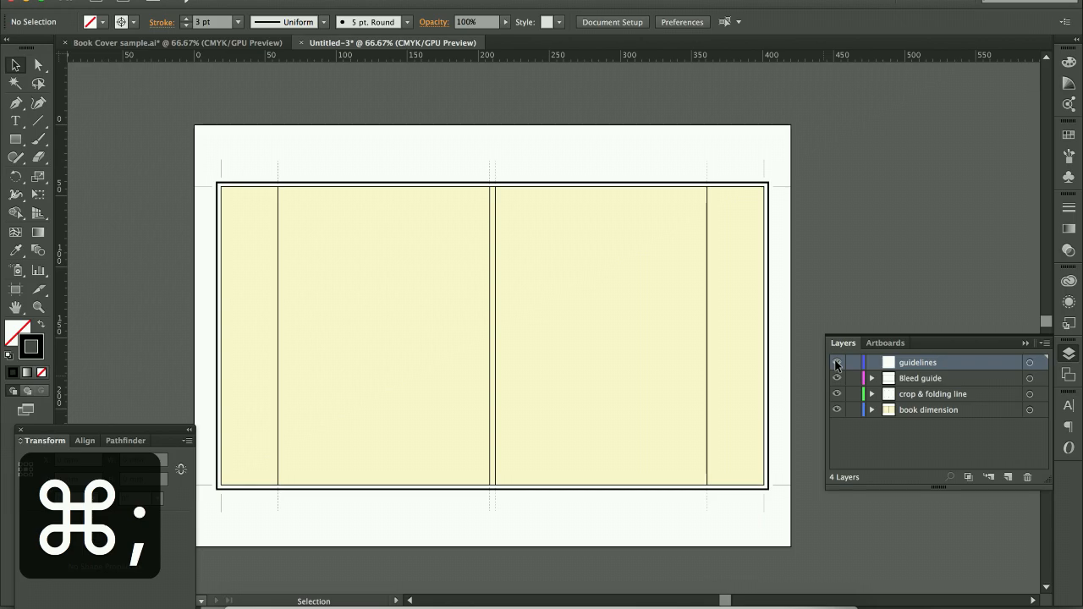
- Show the ruler guides again and hide the guidelines layer
{"action": "key", "text": "super+semicolon"}
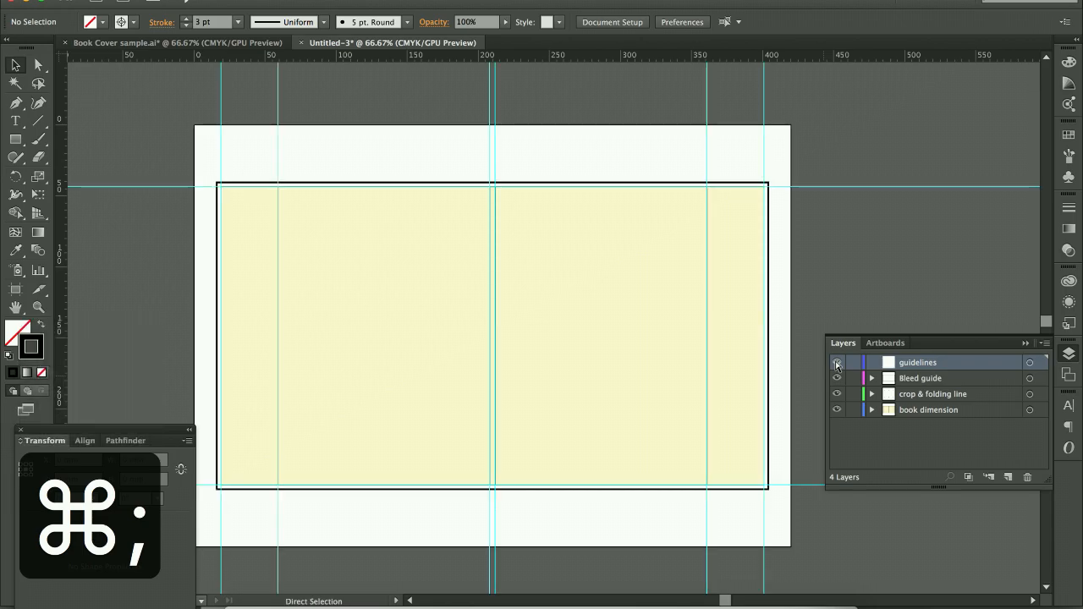
{"action": "key", "text": "super+semicolon"}
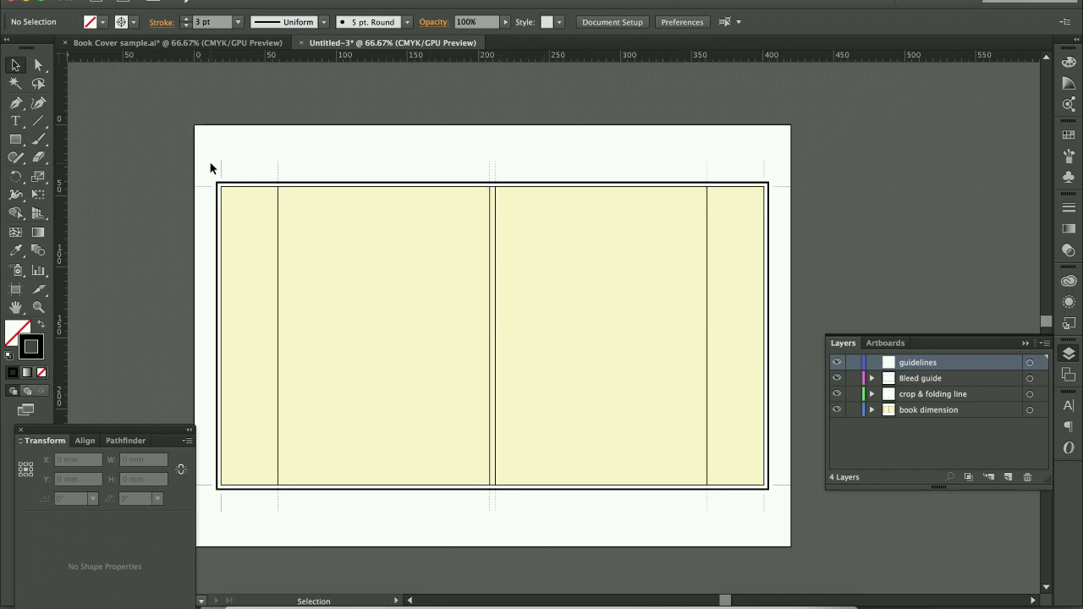
{"action": "key", "text": "super+semicolon"}
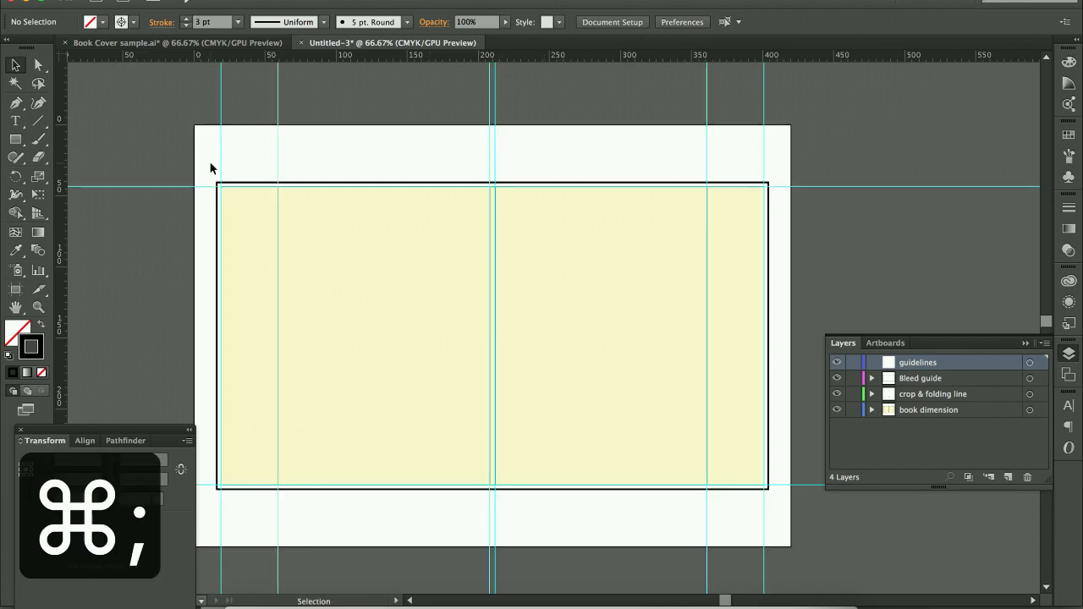
{"action": "left_click", "coordinate": [839, 365]}
{"action": "left_click", "coordinate": [839, 365]}
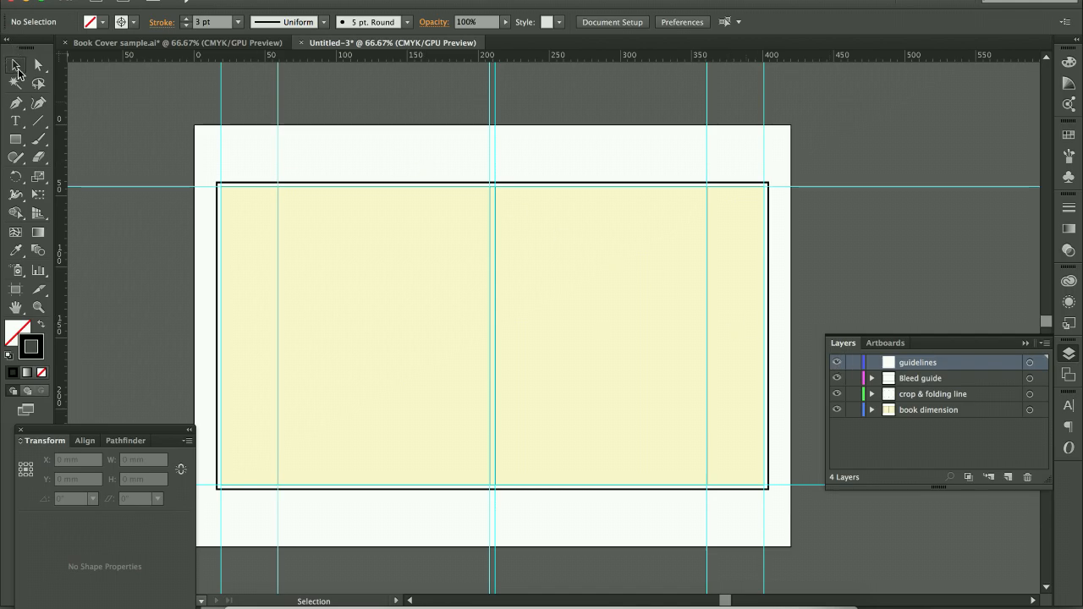
{"action": "left_click", "coordinate": [177, 120]}
{"action": "left_click", "coordinate": [837, 362]}
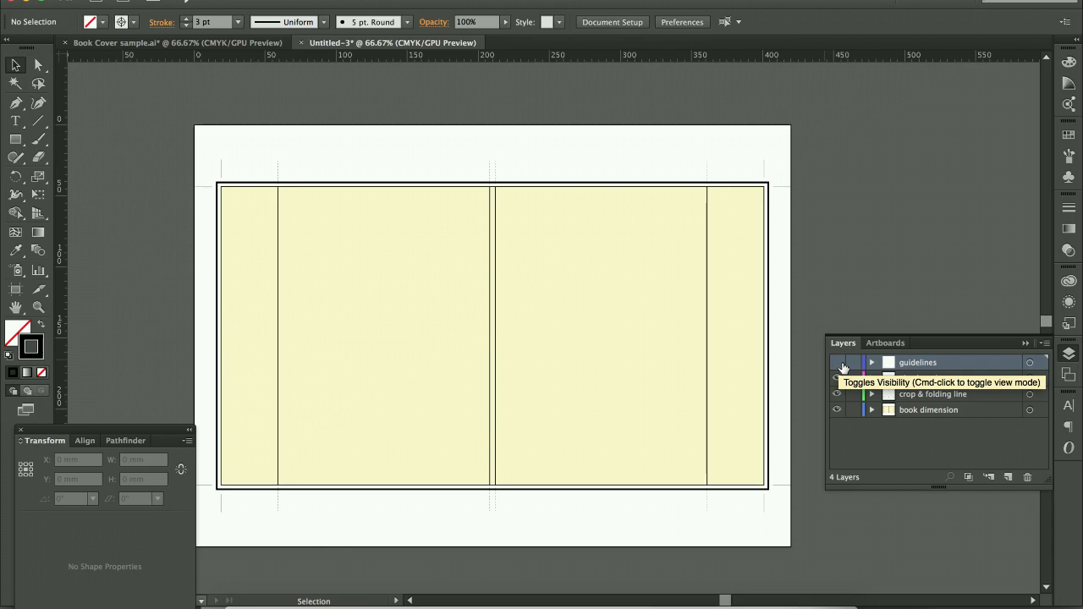
- Toggle the book dimension layer off and on to compare the template with and without the cover panels
{"action": "left_click", "coordinate": [838, 410]}
{"action": "left_click", "coordinate": [838, 410]}
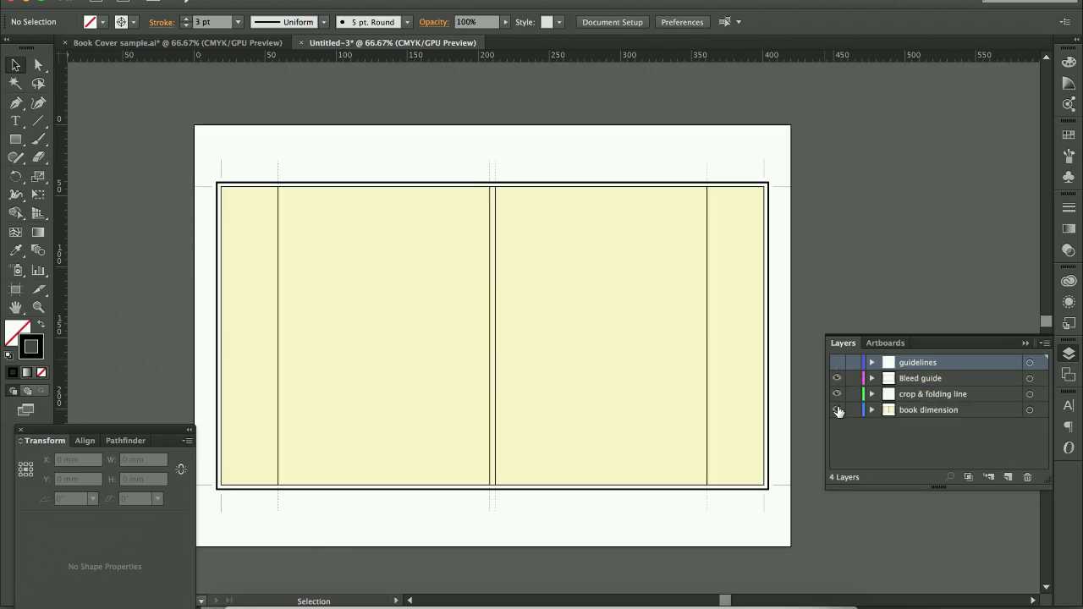
{"action": "left_click", "coordinate": [838, 409]}
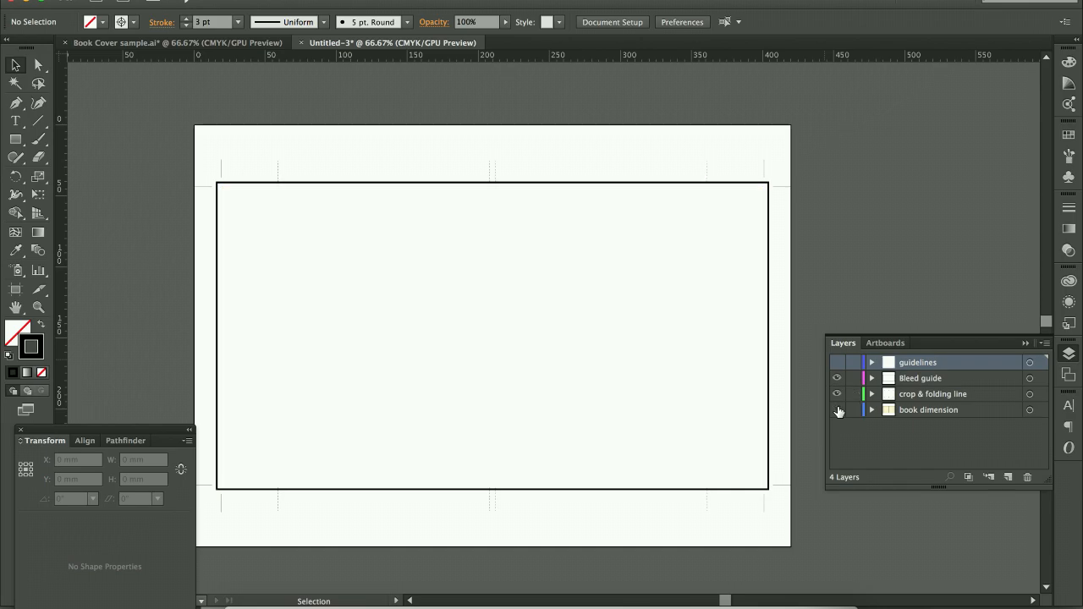
{"action": "left_click", "coordinate": [837, 409]}
{"action": "left_click", "coordinate": [838, 409]}
{"action": "left_click", "coordinate": [837, 409]}
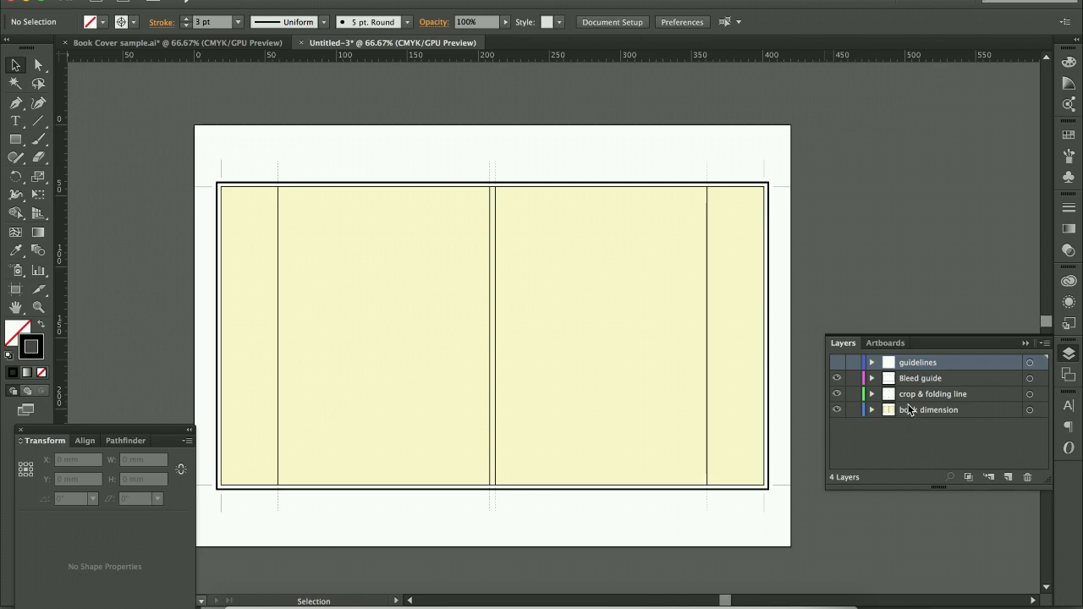
- Make the book dimension layer non-printing in its layer options
{"action": "double_click", "coordinate": [977, 409]}
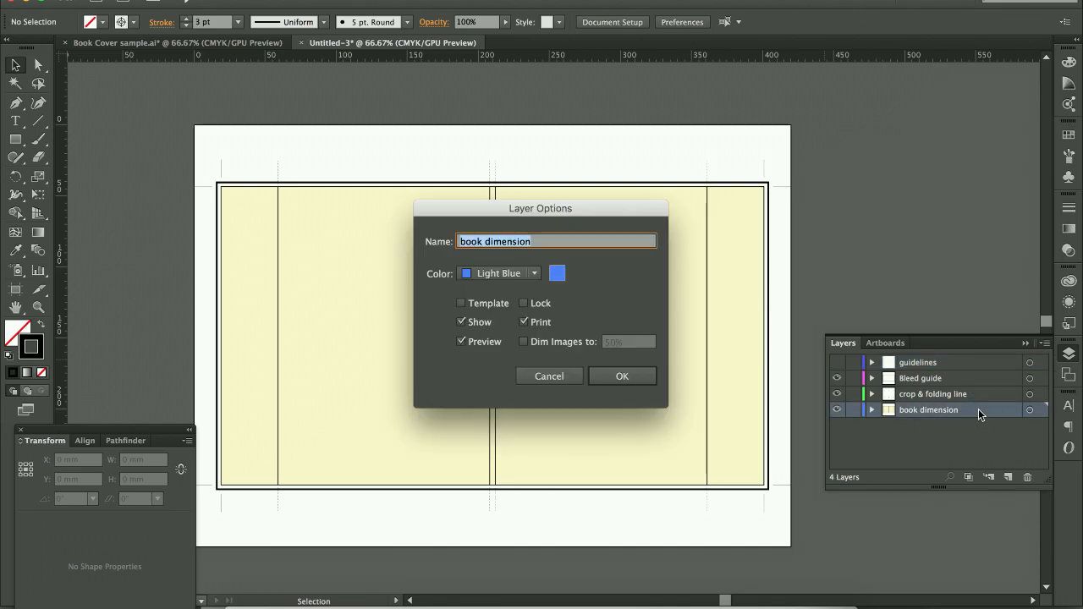
{"action": "left_click", "coordinate": [523, 322]}
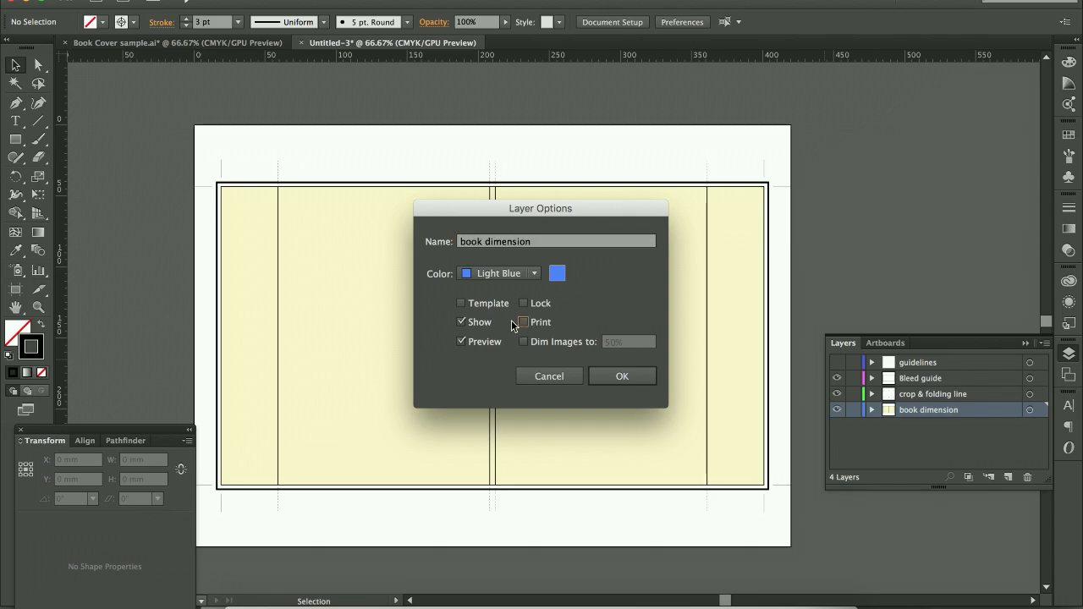
{"action": "left_click", "coordinate": [624, 375]}
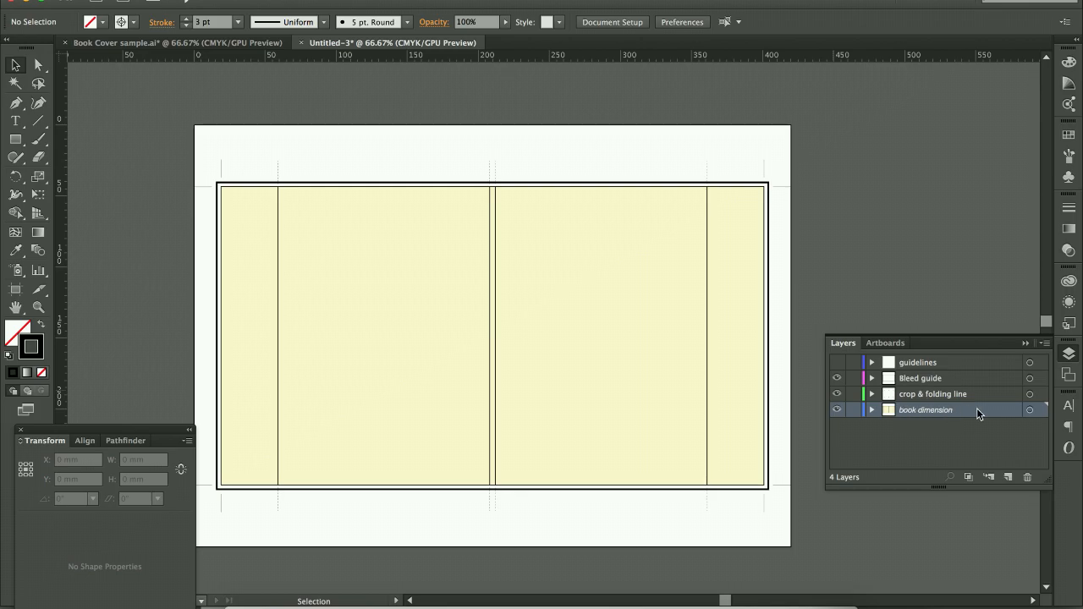
- Preview an A3 print with All Layers and with Visible & Printable Layers, and close the print settings without printing
{"action": "key", "text": "super+p"}
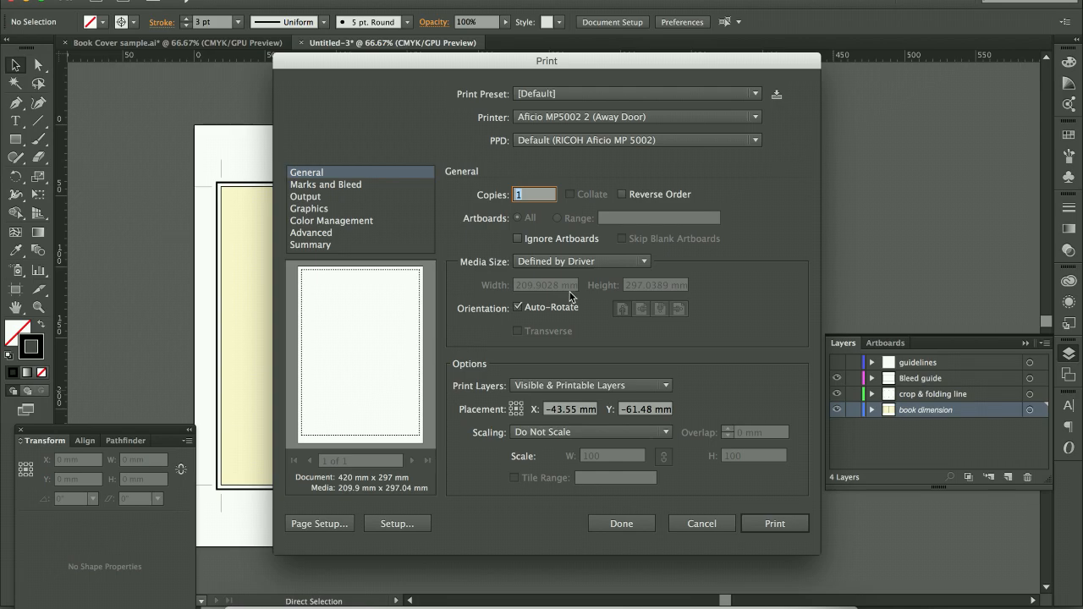
{"action": "left_click", "coordinate": [578, 262]}
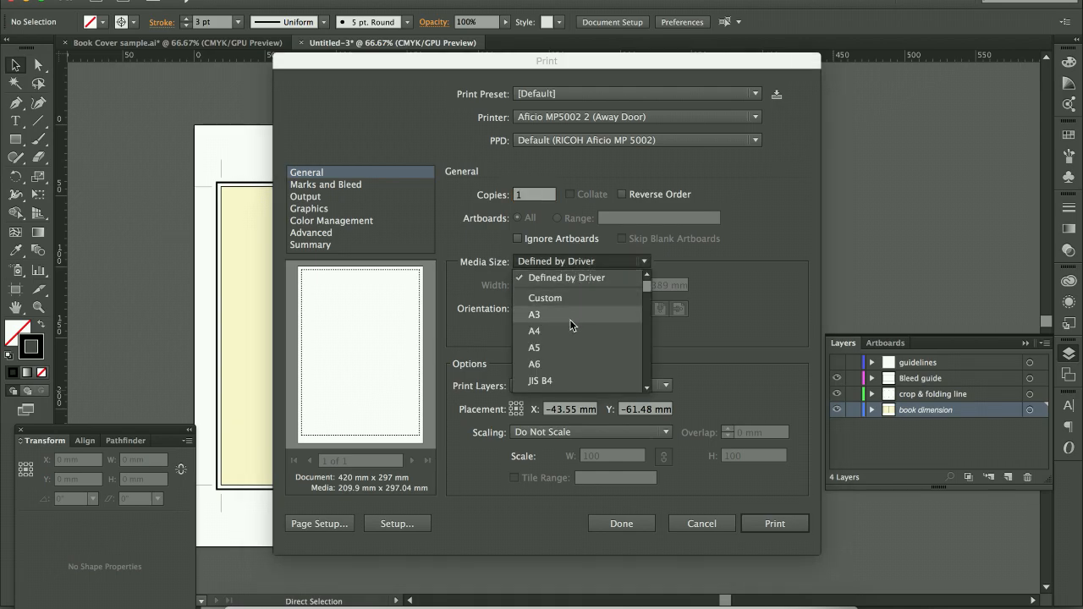
{"action": "left_click", "coordinate": [569, 319]}
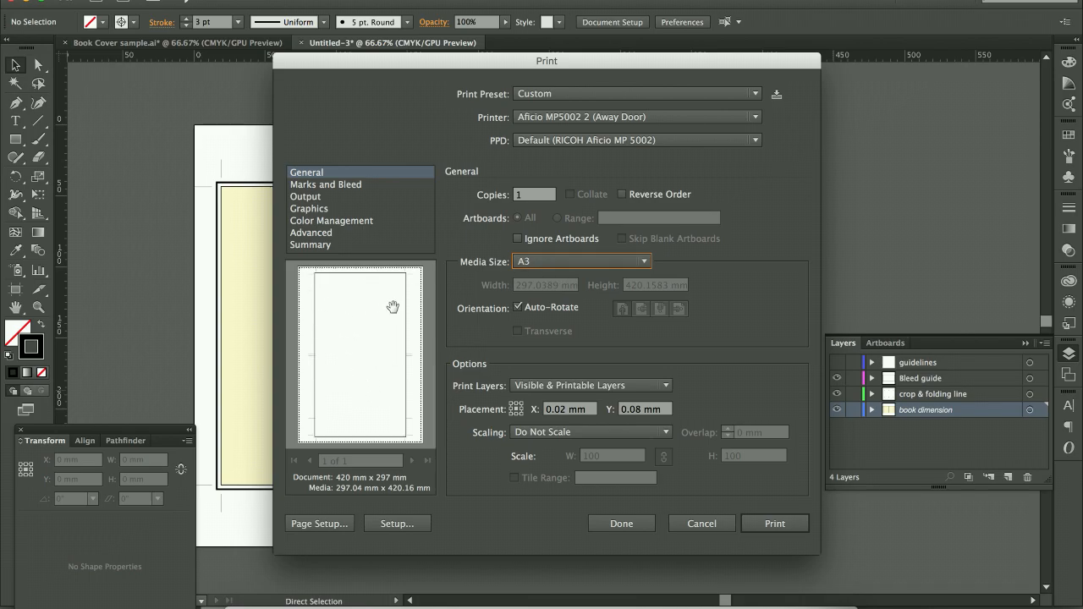
{"action": "left_click", "coordinate": [621, 385]}
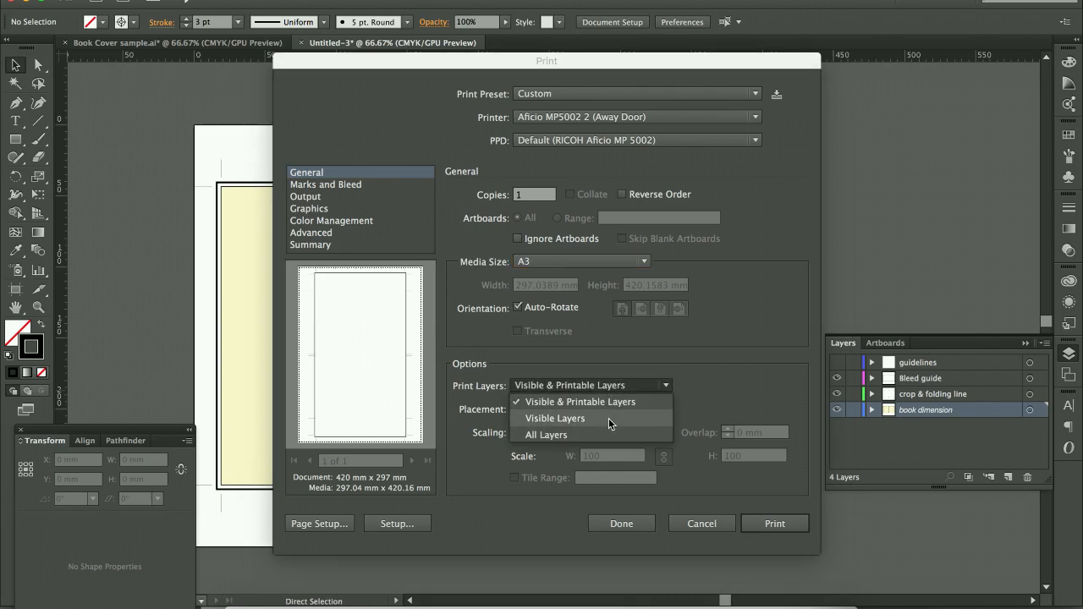
{"action": "left_click", "coordinate": [588, 432]}
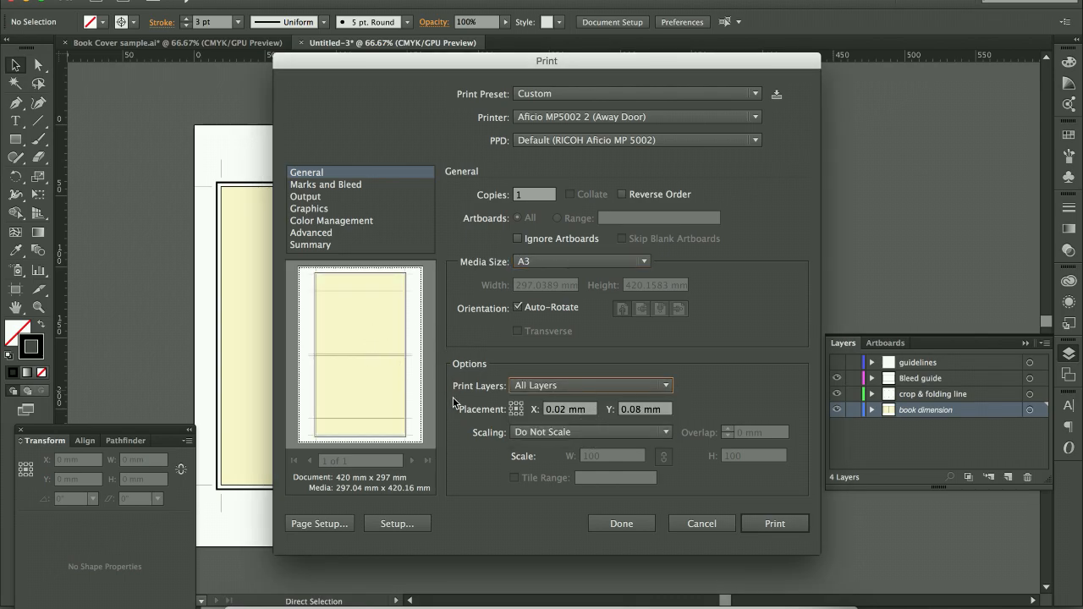
{"action": "left_click", "coordinate": [546, 386]}
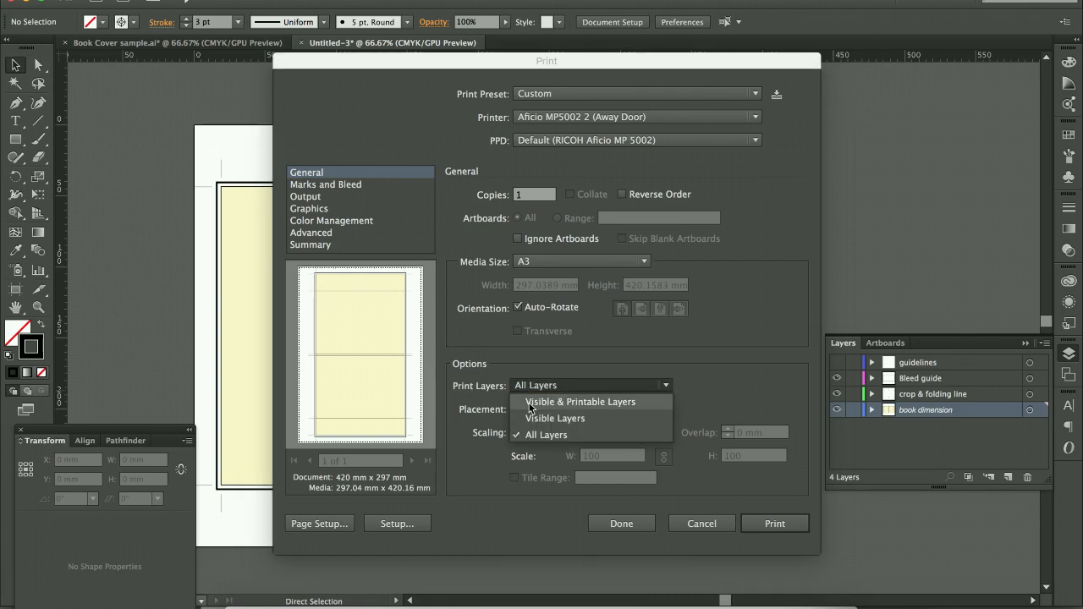
{"action": "left_click", "coordinate": [648, 401]}
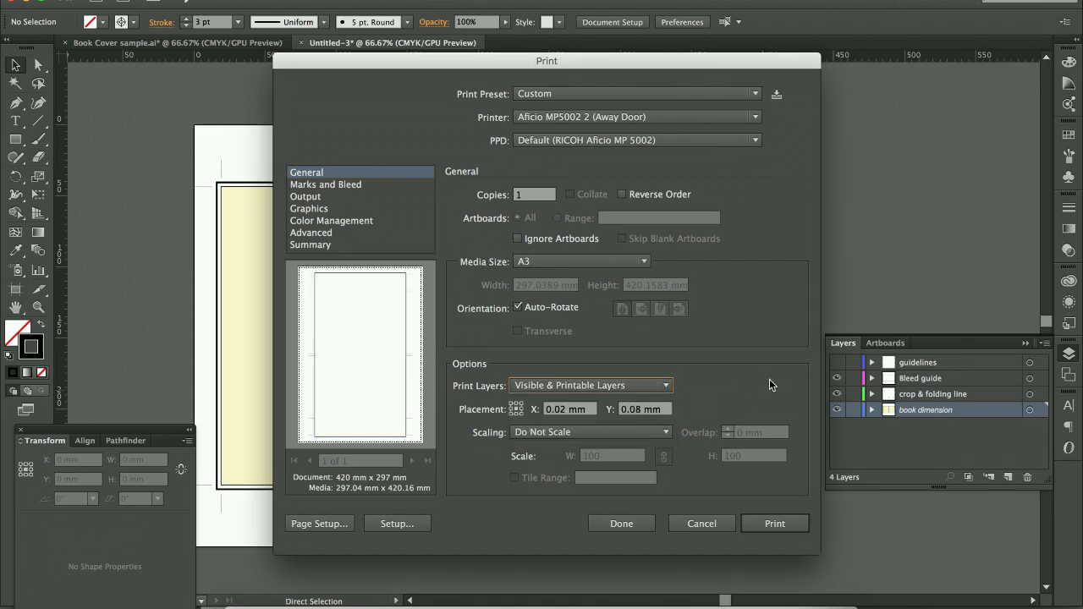
{"action": "left_click", "coordinate": [714, 524]}
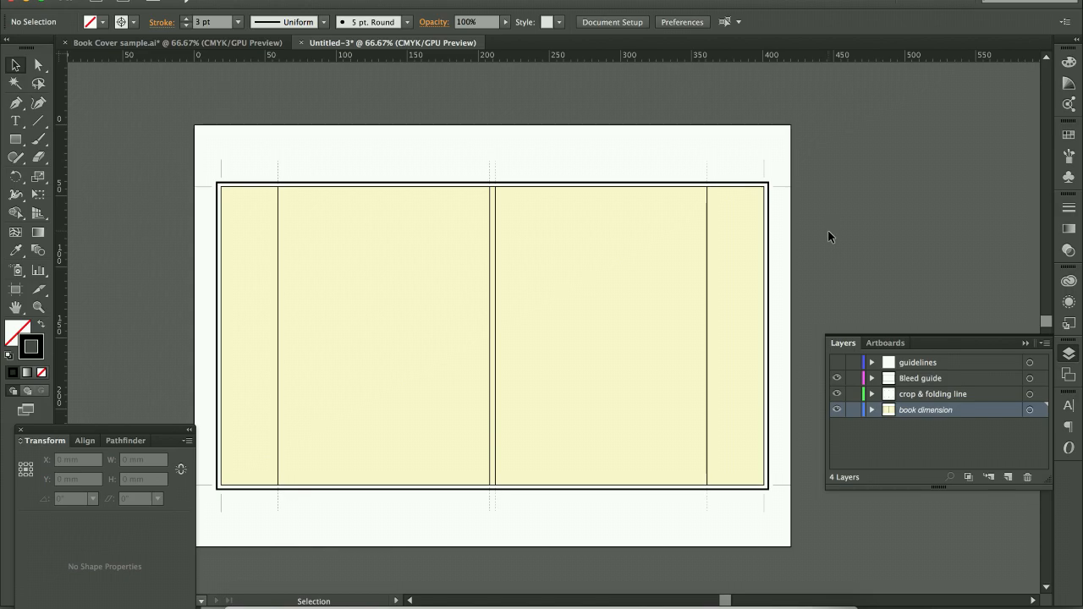
- Toggle the Bleed guide layer off and on to check it, and select the bleed rectangle around the cover
{"action": "left_click", "coordinate": [640, 186]}
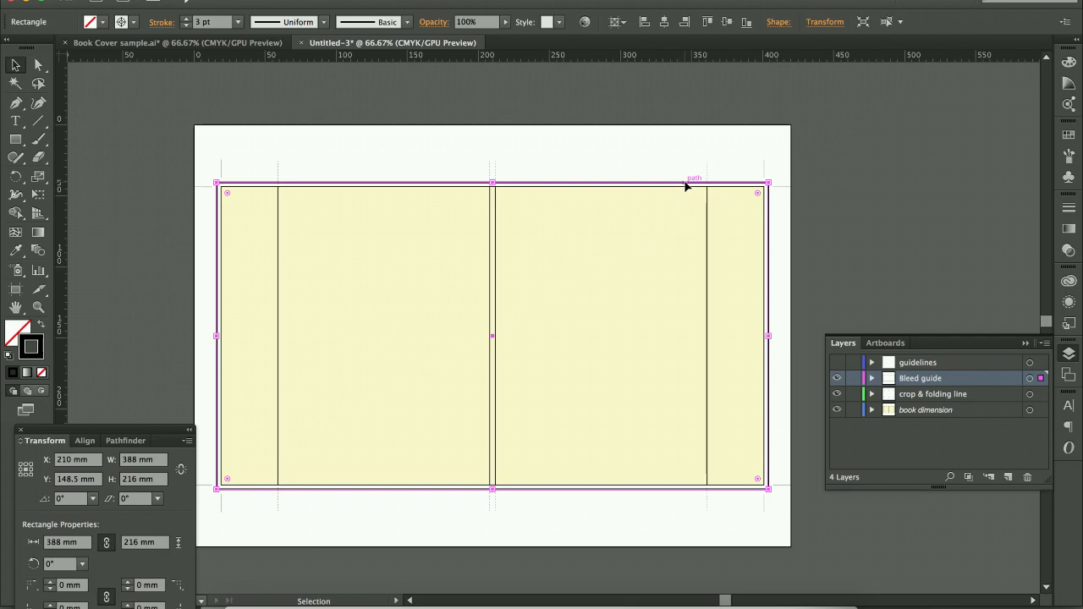
{"action": "left_click", "coordinate": [837, 379]}
{"action": "left_click", "coordinate": [836, 378]}
{"action": "left_click", "coordinate": [702, 182]}
- Add a new layer named "Design" below the book dimension layer and deselect everything
{"action": "left_click", "coordinate": [998, 411]}
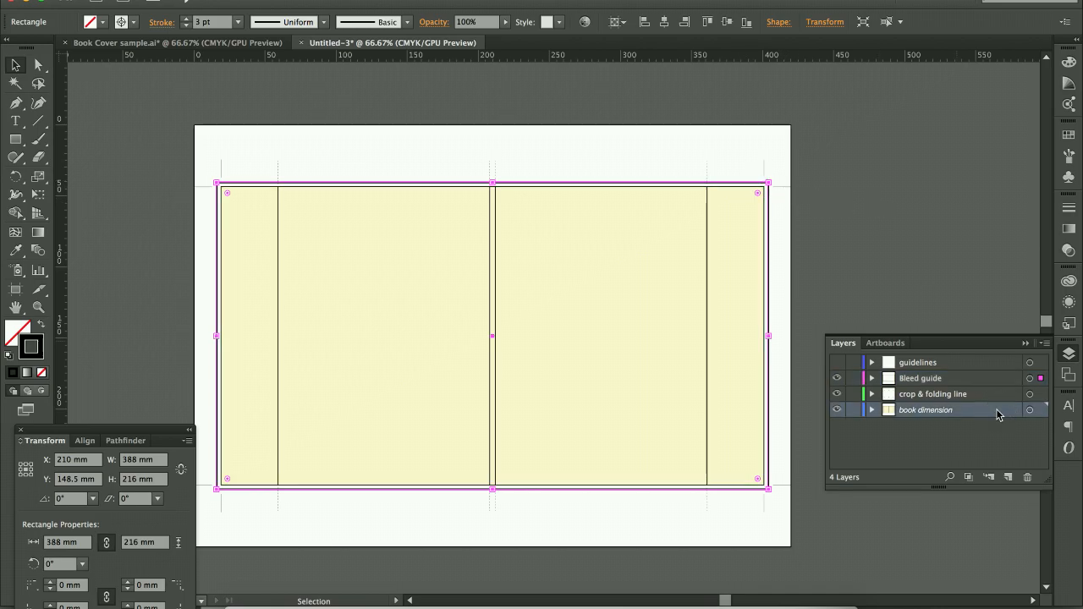
{"action": "left_click", "coordinate": [1008, 477]}
{"action": "mouse_move", "coordinate": [923, 414]}
{"action": "left_mouse_down"}
{"action": "mouse_move", "coordinate": [926, 438]}
{"action": "mouse_move", "coordinate": [912, 429]}
{"action": "left_mouse_up"}
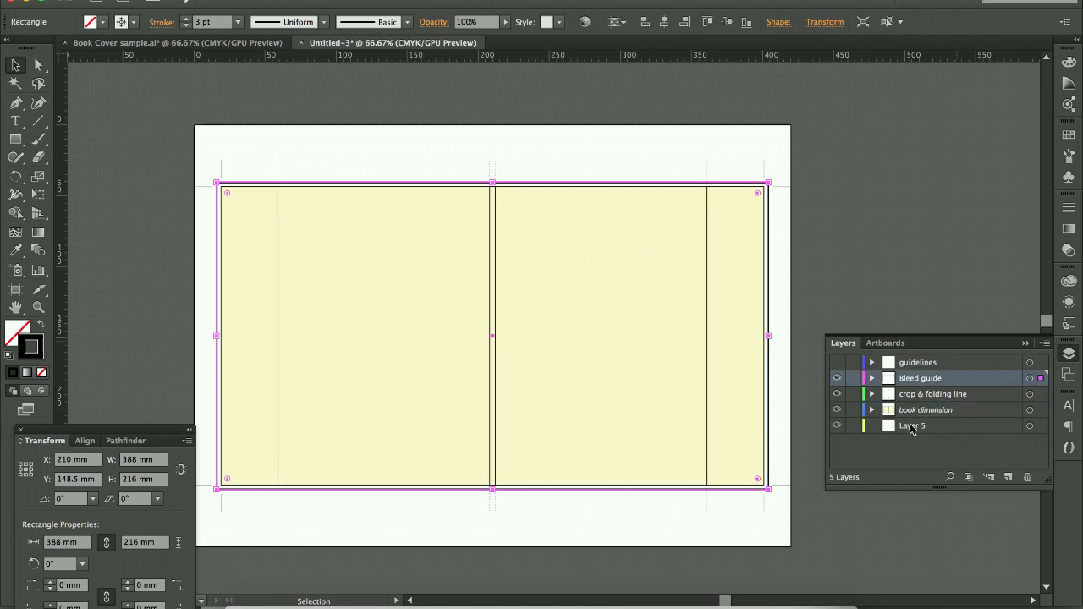
{"action": "double_click", "coordinate": [912, 430]}
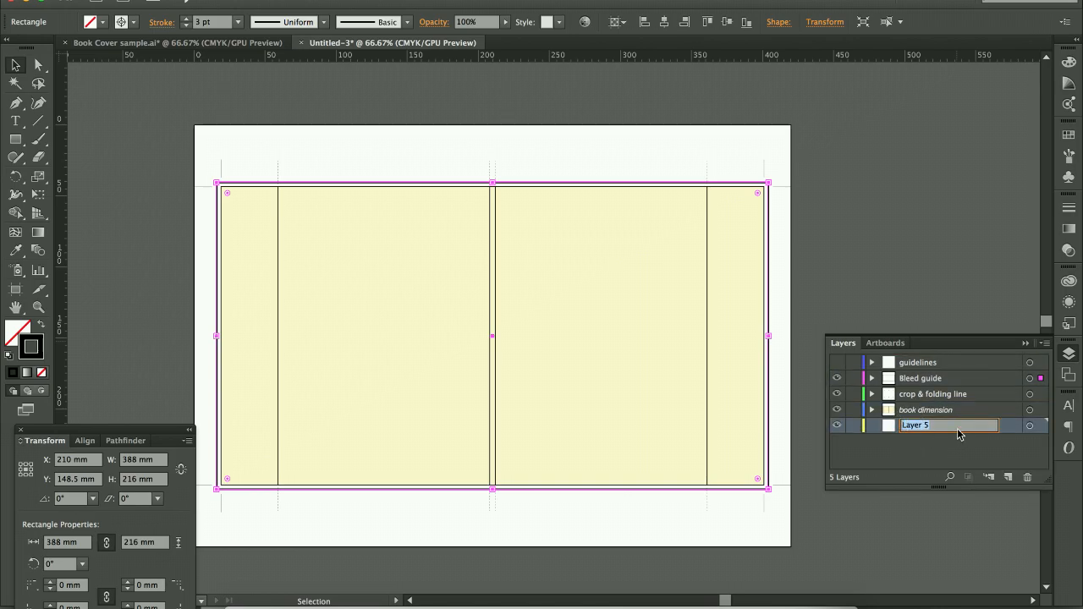
{"action": "type", "text": "Design"}
{"action": "key", "text": "Return"}
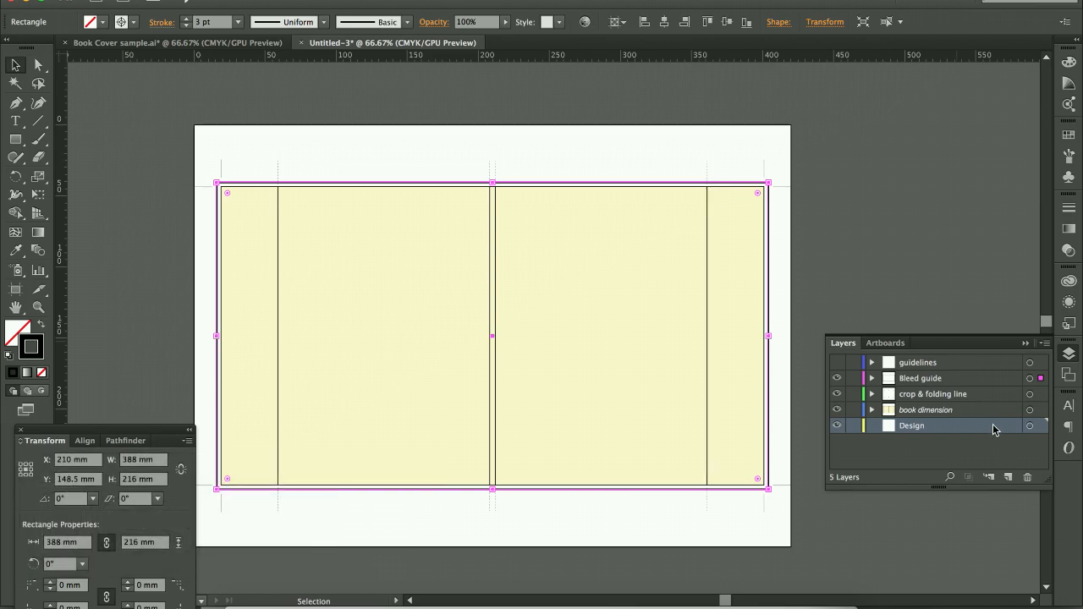
{"action": "left_click", "coordinate": [983, 453]}
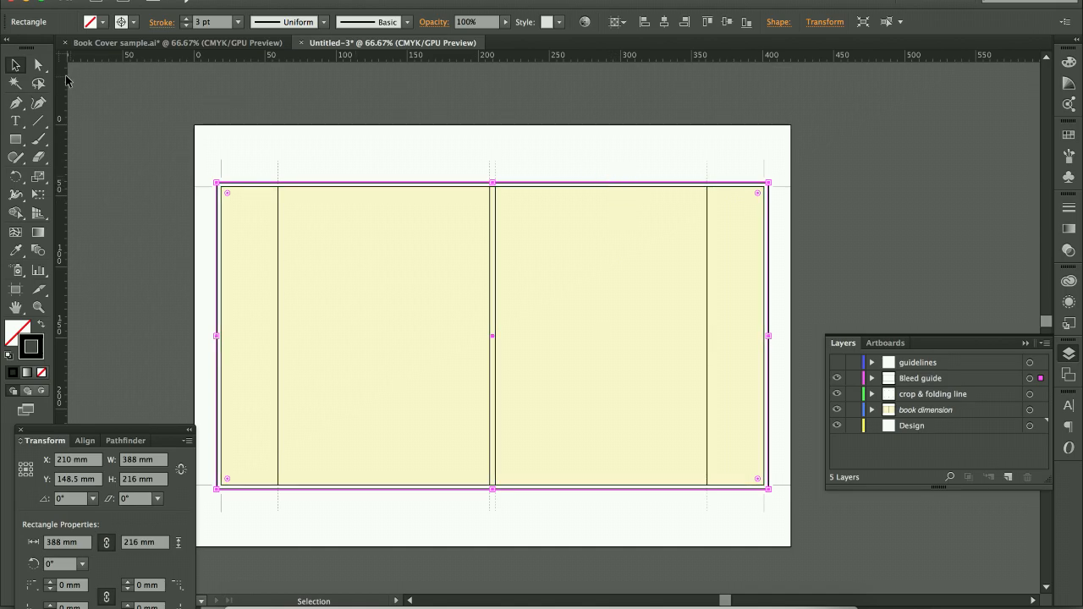
{"action": "left_click", "coordinate": [158, 101]}
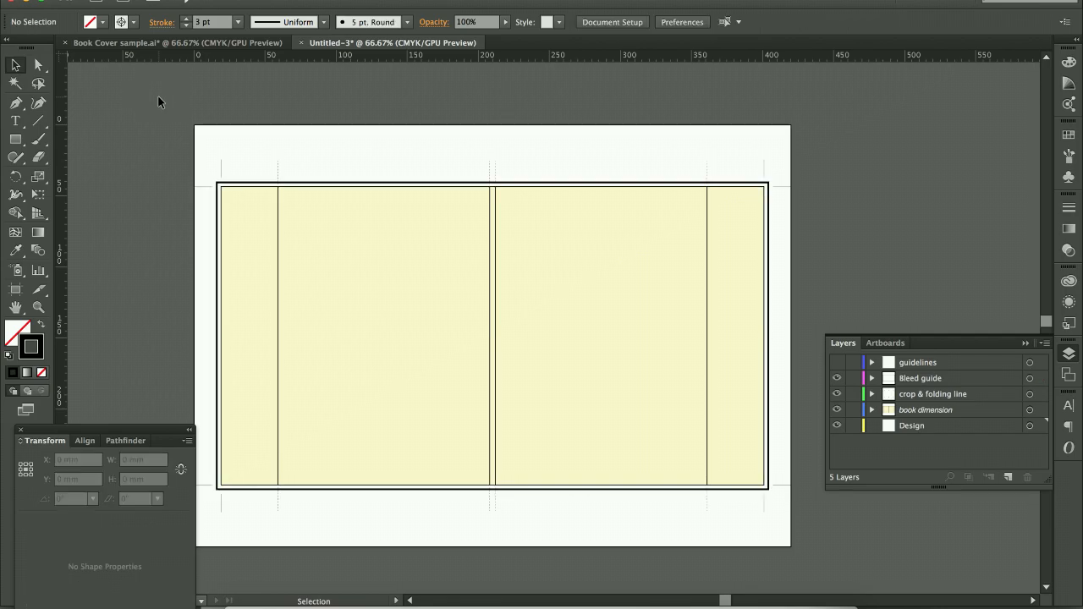